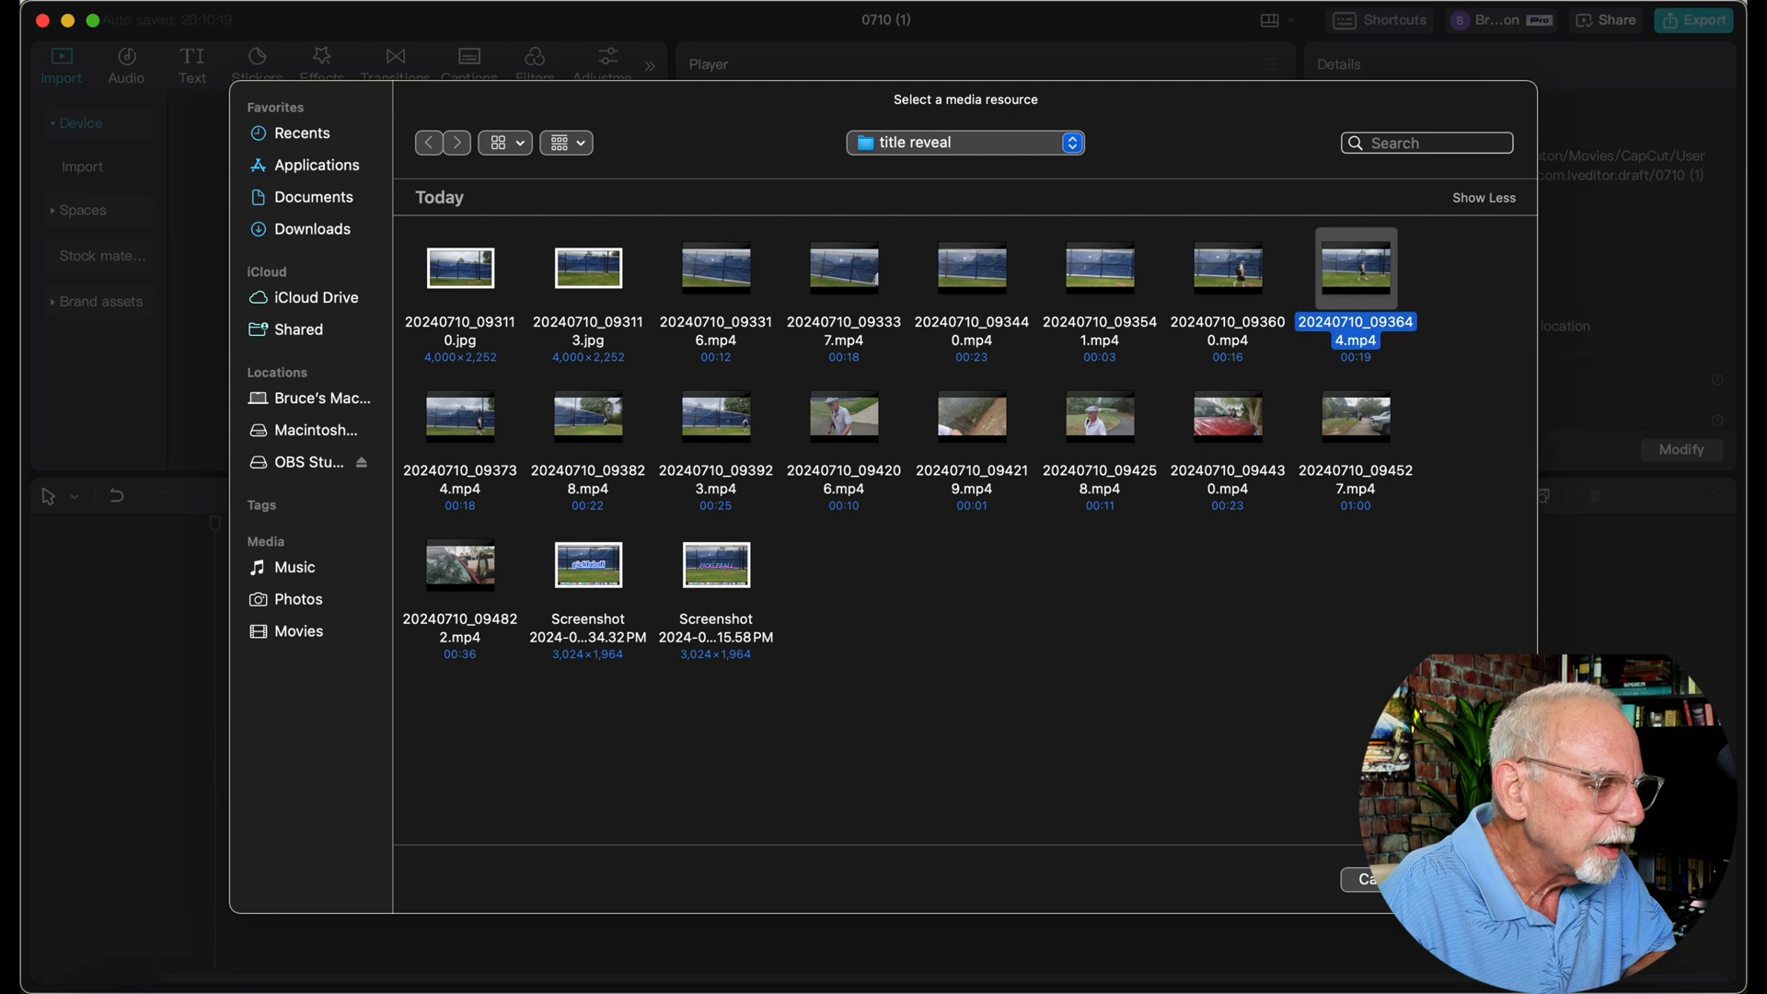
# Import the clip 20240710_093644.mp4 and add it to the timeline
pyautogui.press('Return')
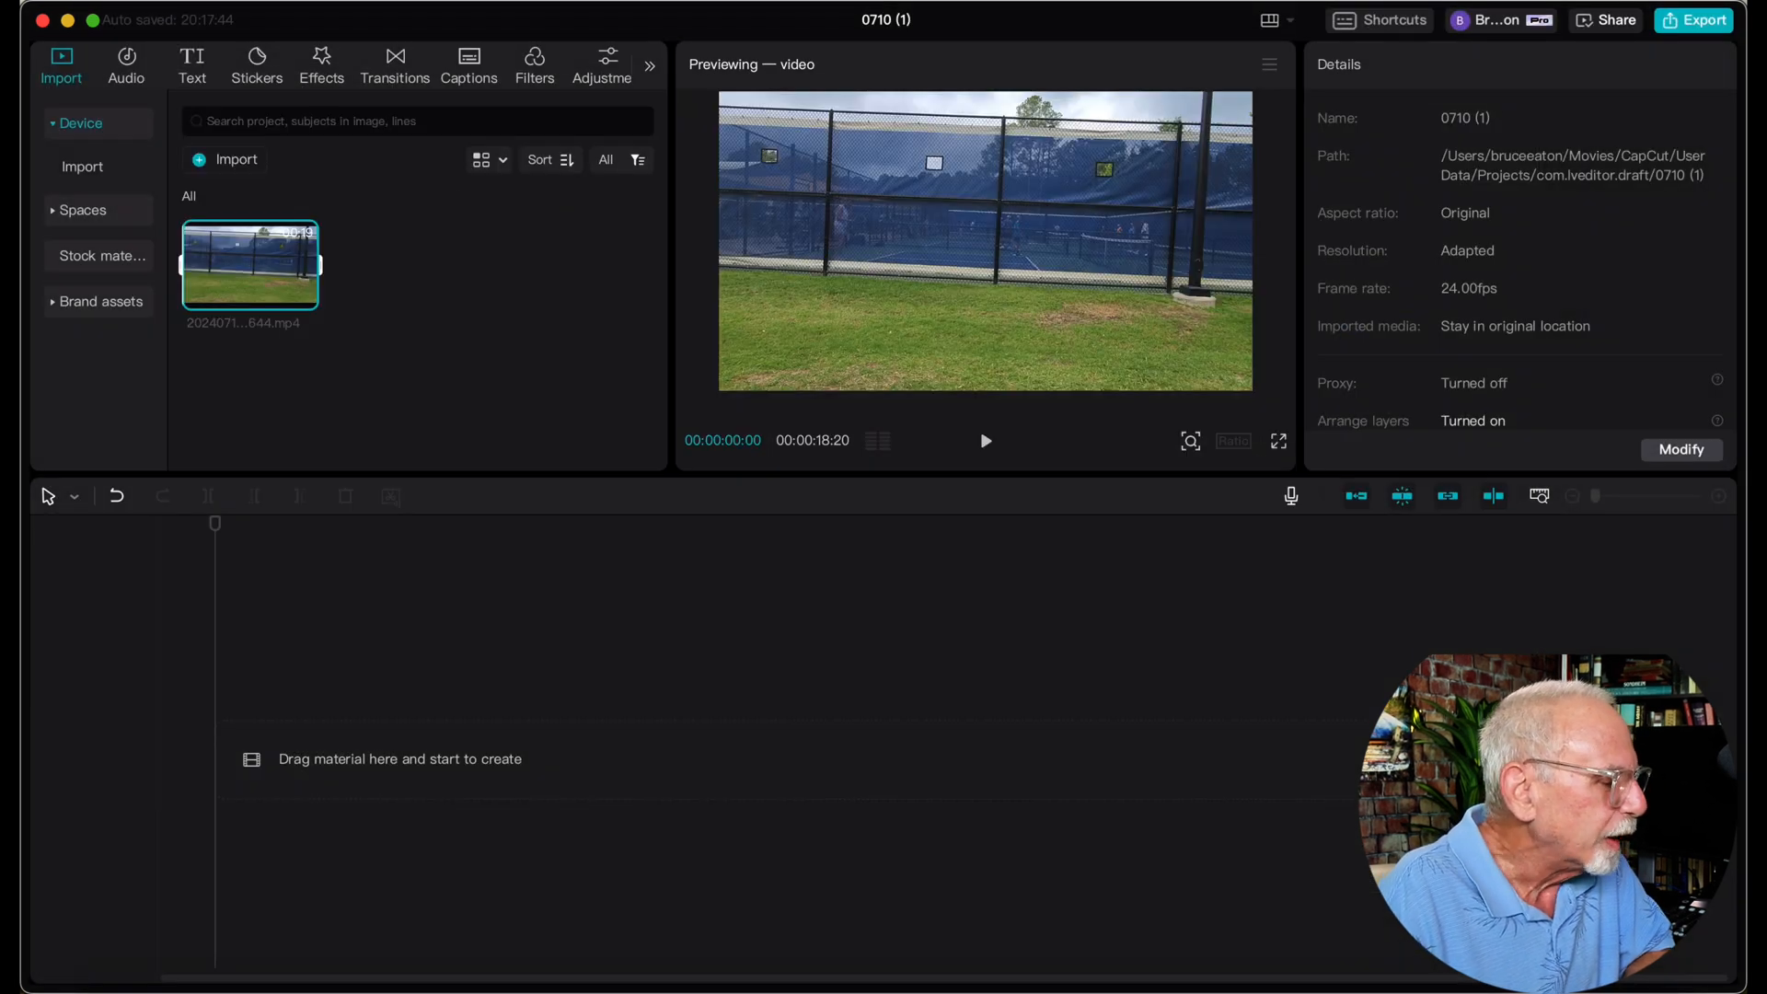
pyautogui.click(304, 295)
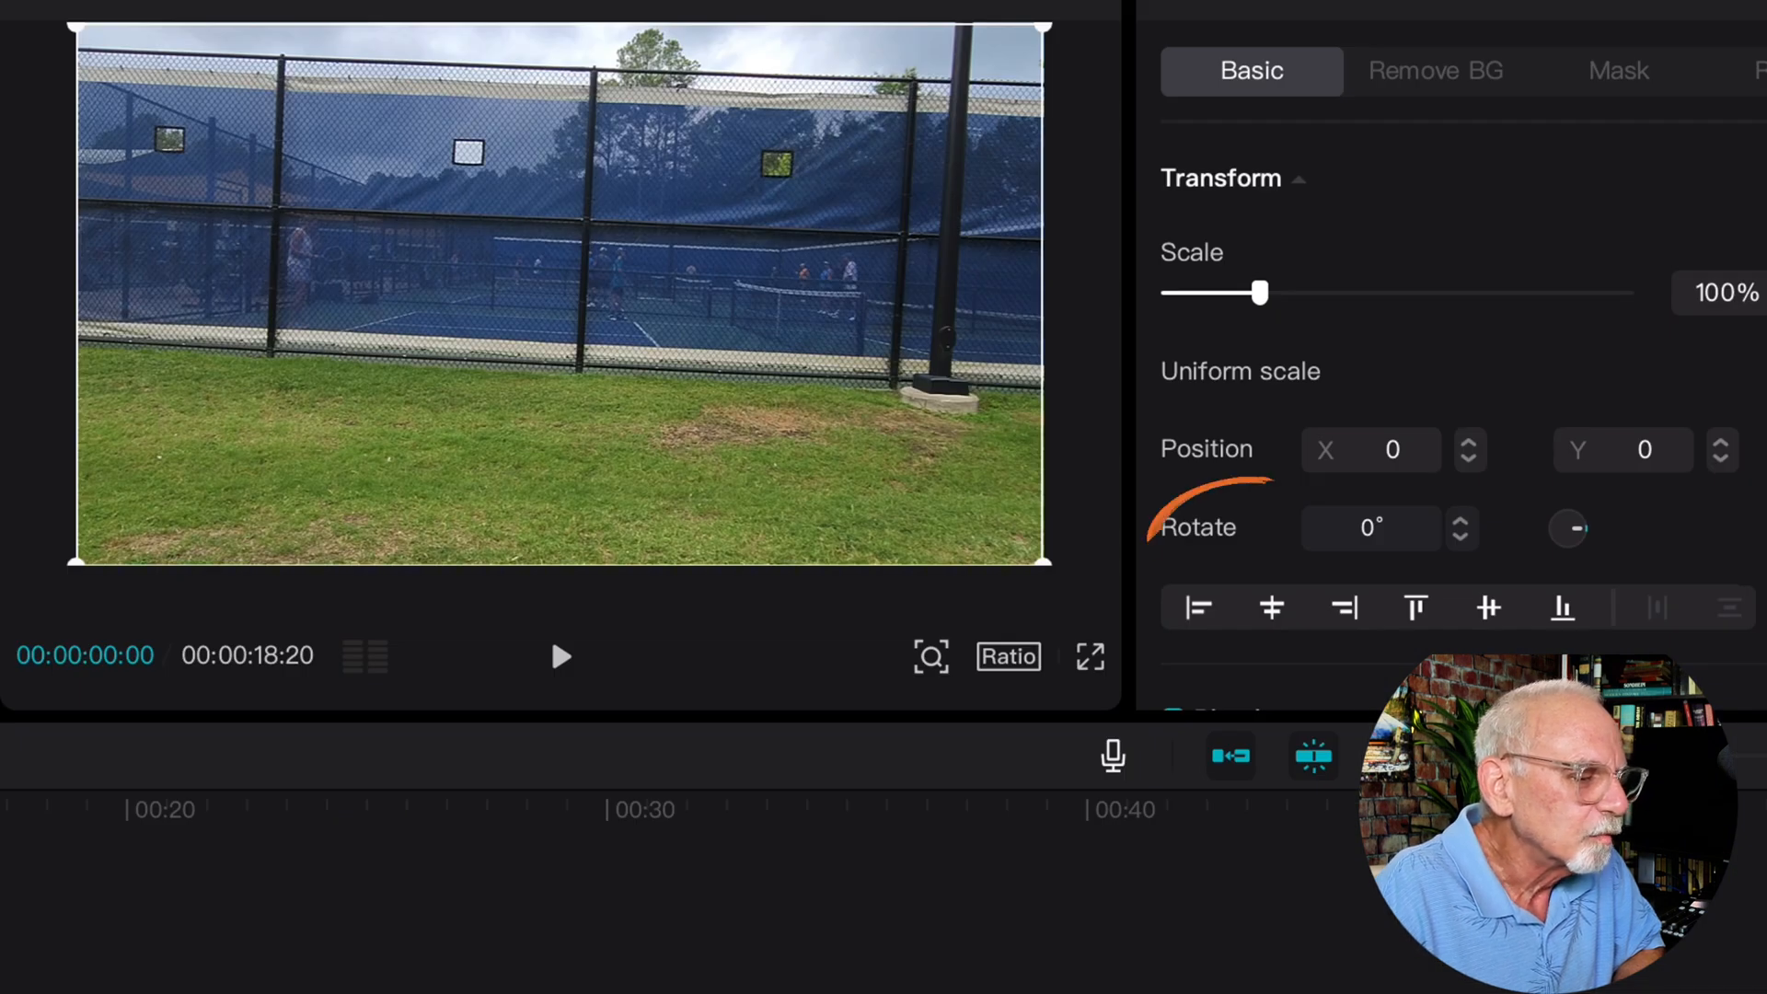
# Level the video clip by rotating it to -2° and scale it up slightly to hide the black corners
pyautogui.click(1461, 536)
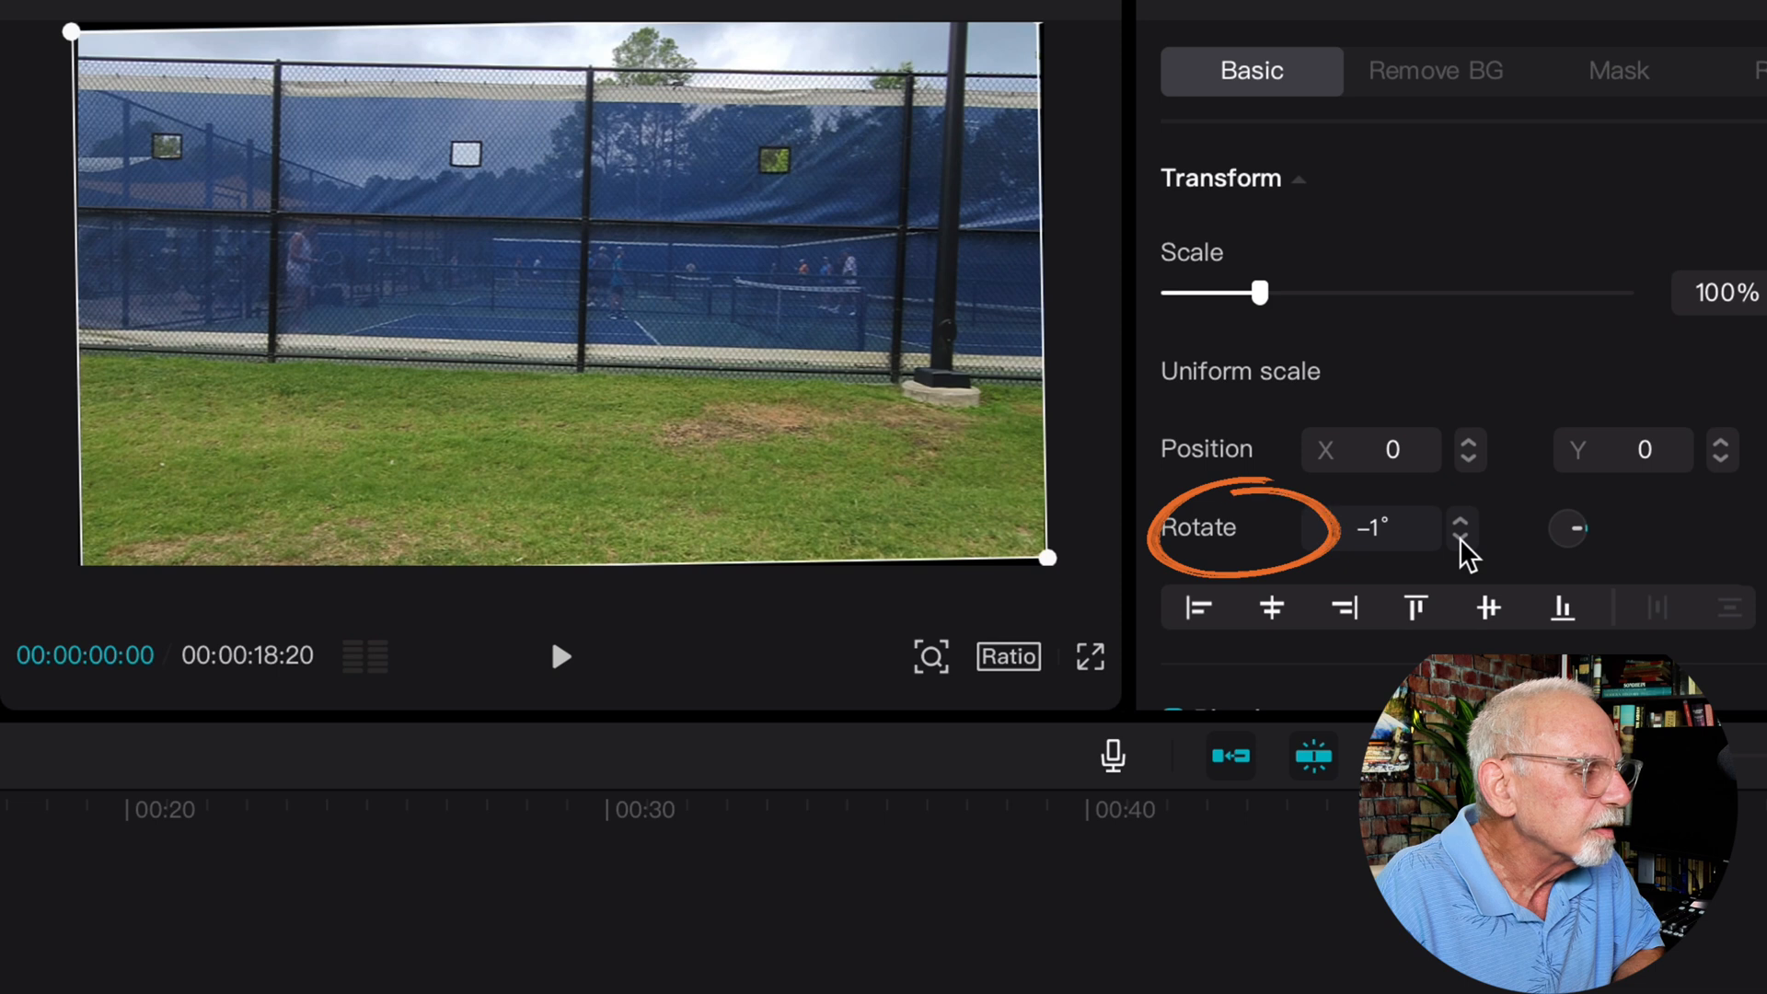
pyautogui.click(1462, 538)
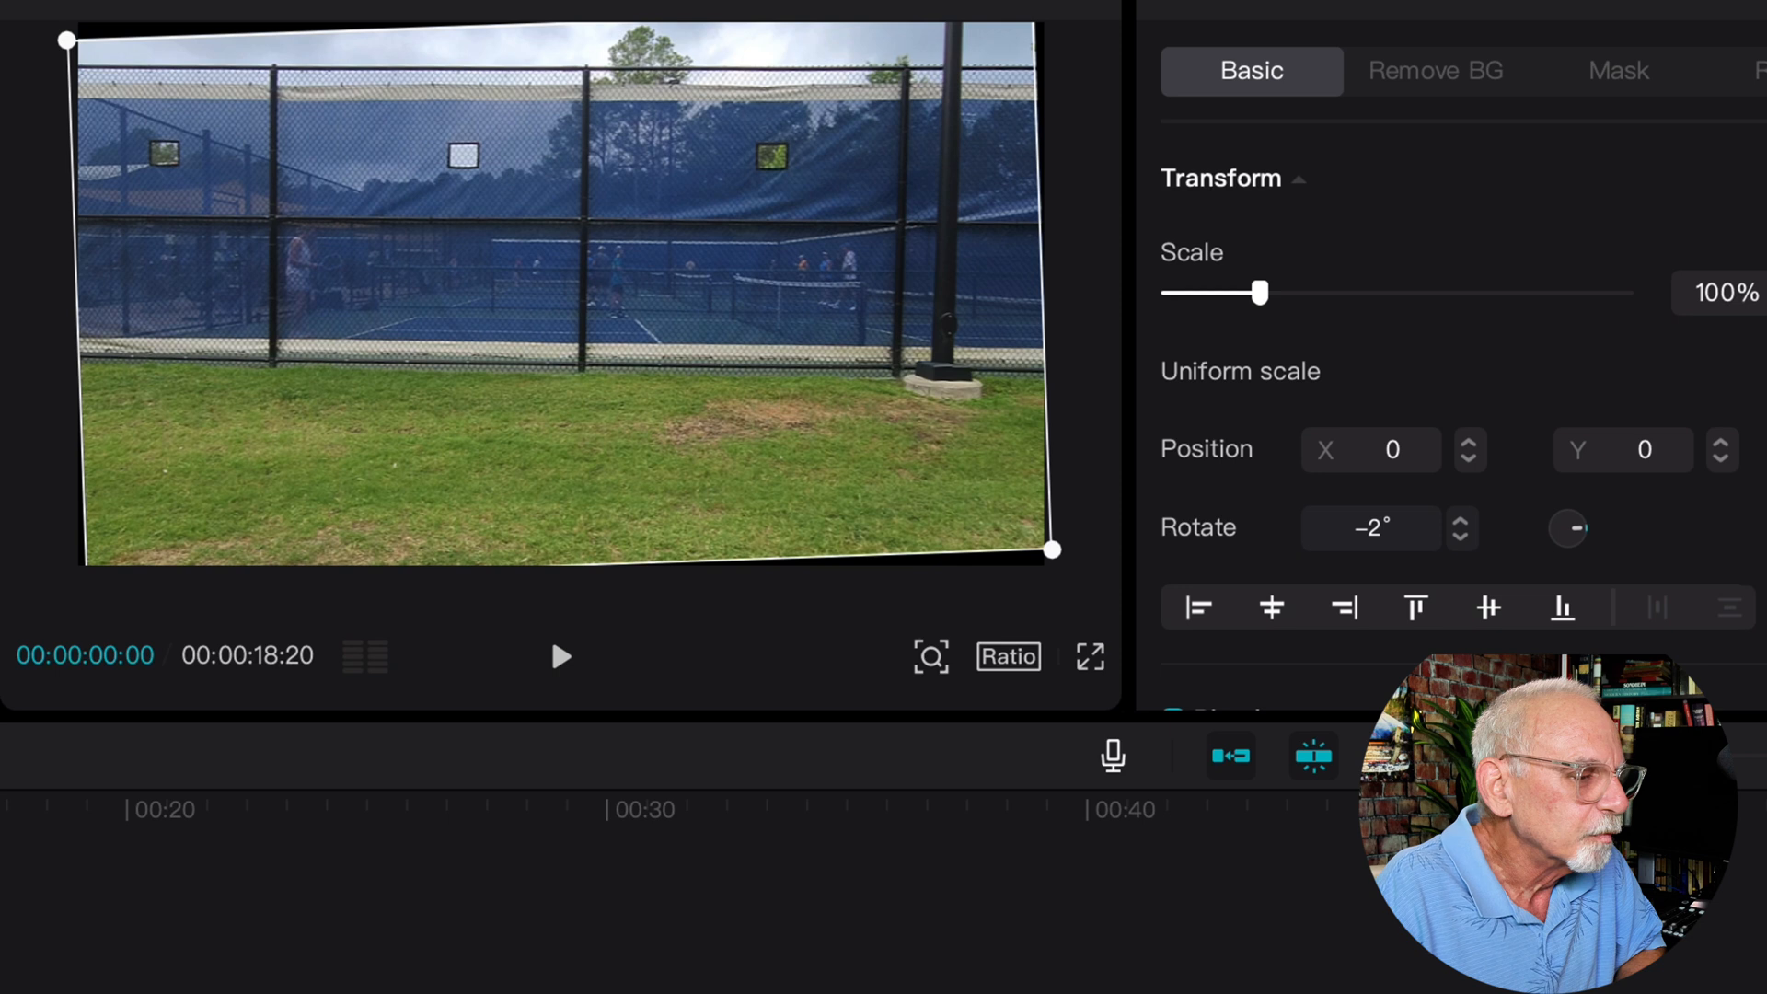
pyautogui.moveTo(1260, 293); pyautogui.dragTo(1269, 292)
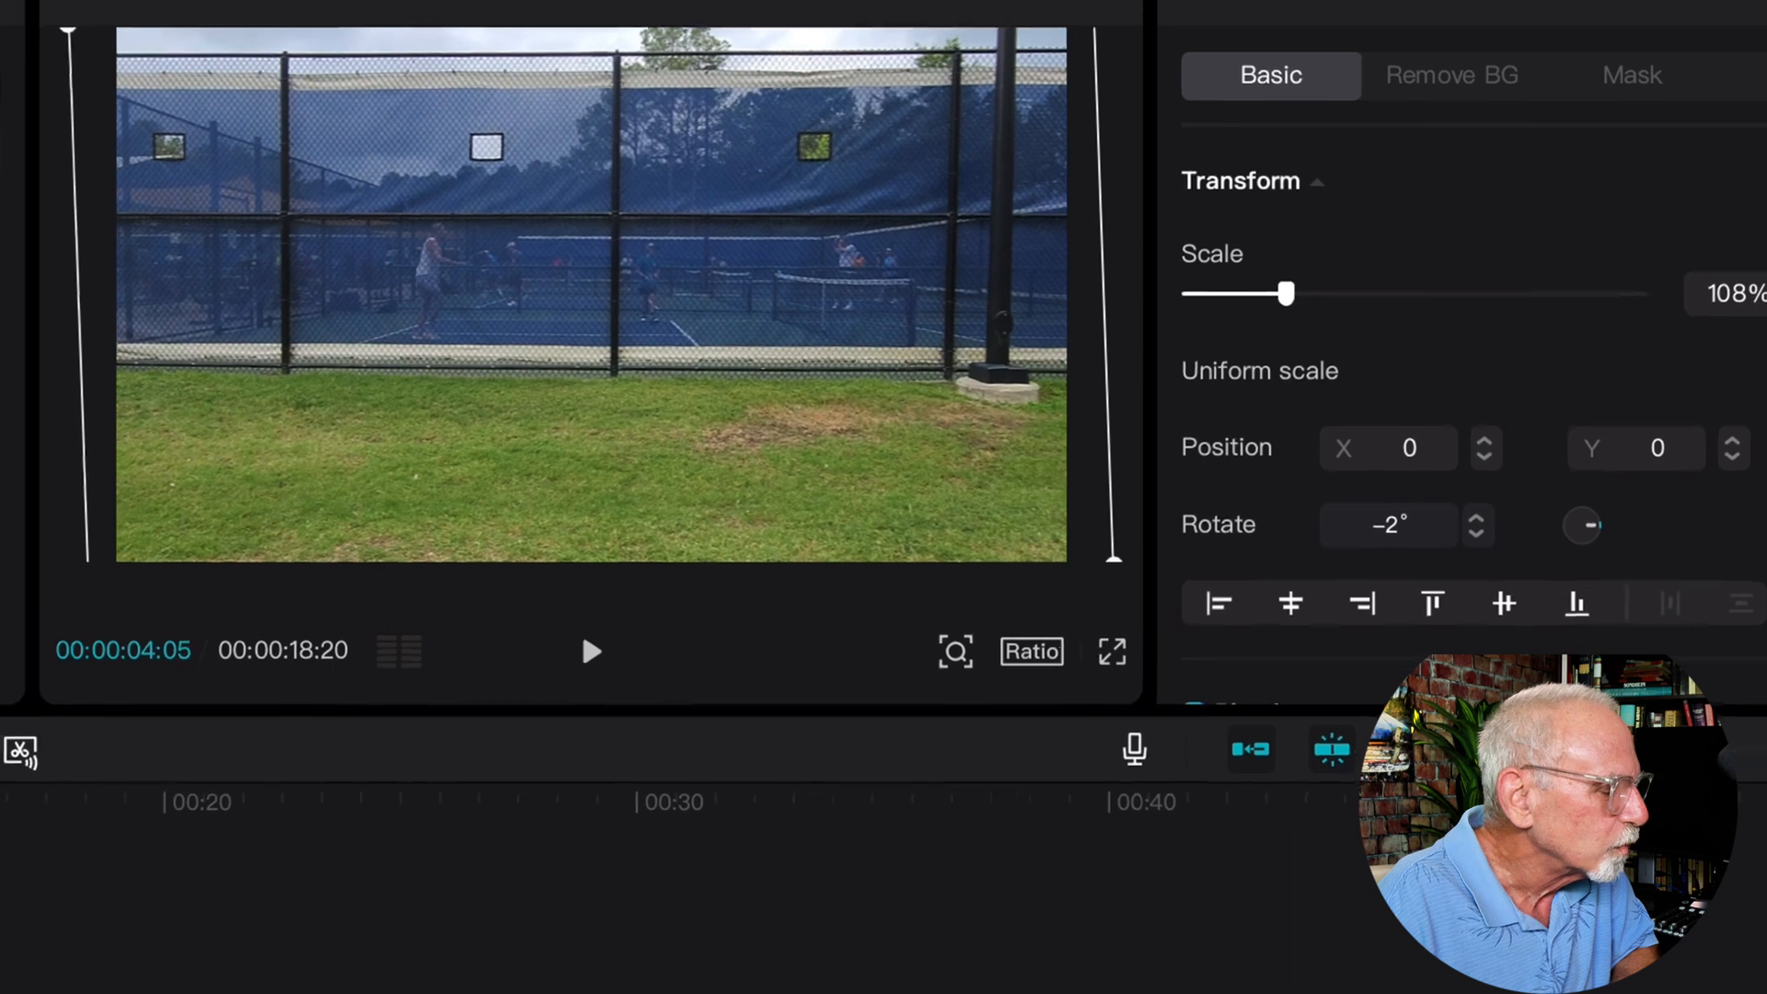
# Add a default text title at the start of the video and extend it to the video's end
pyautogui.click(39, 78)
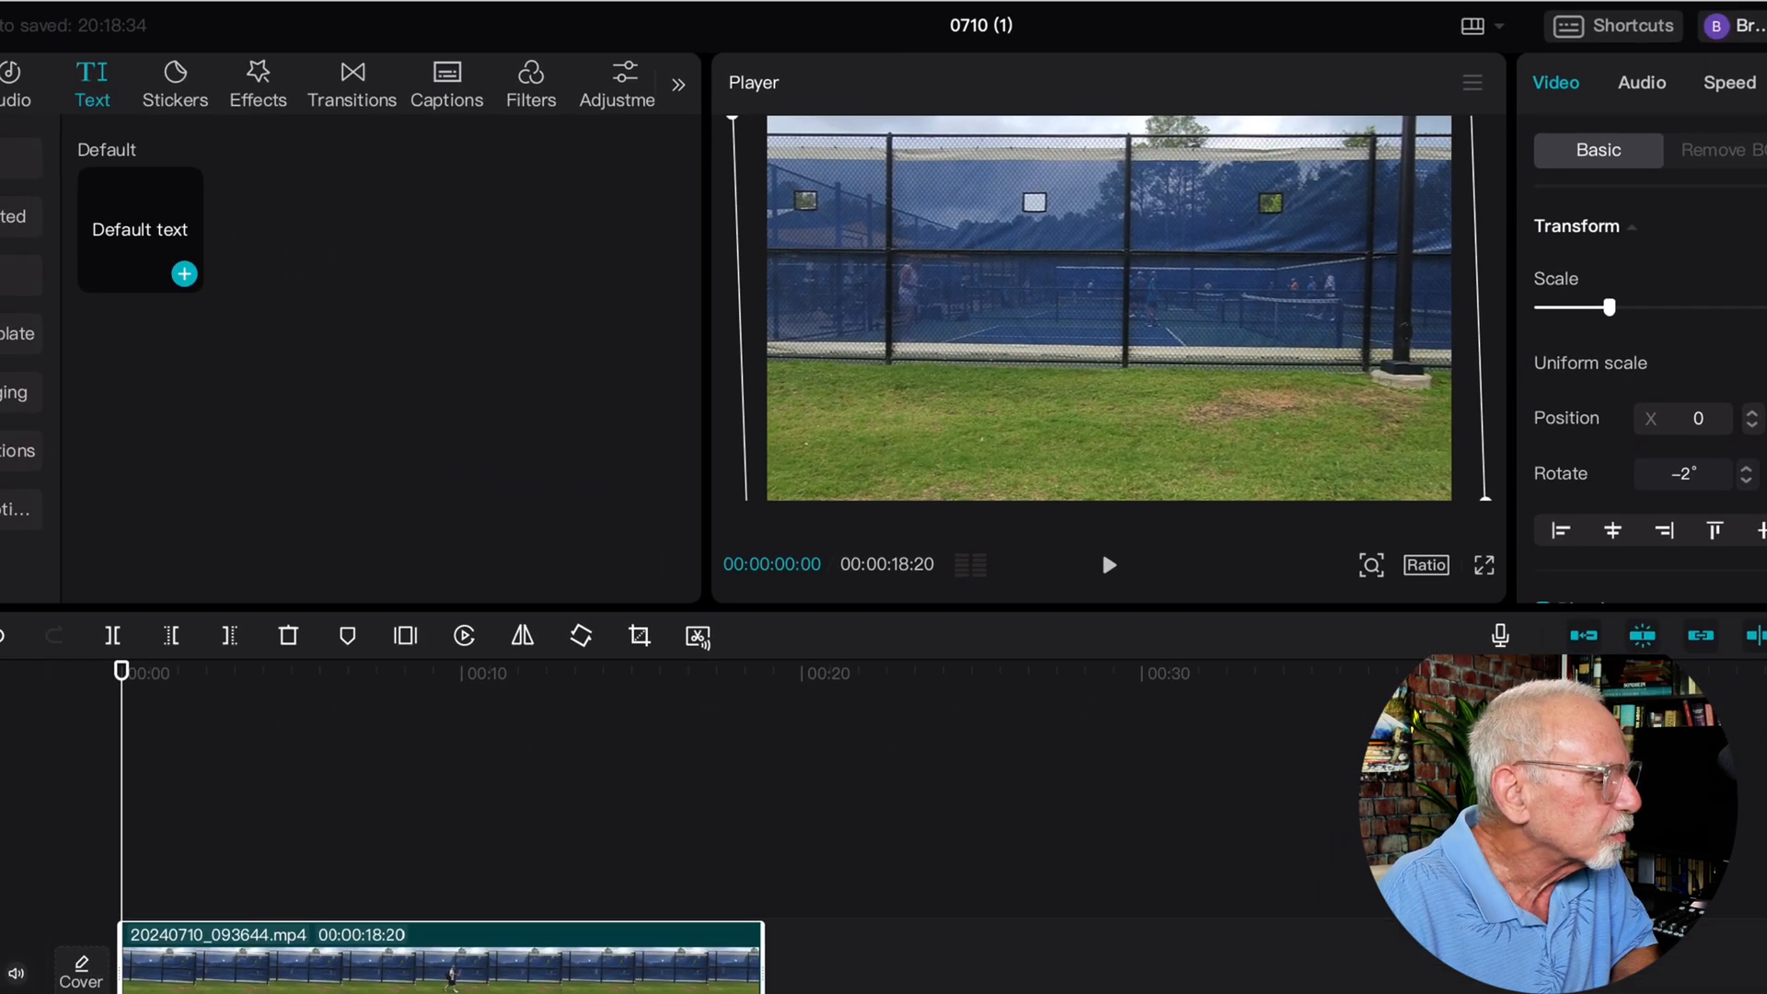
pyautogui.click(135, 275)
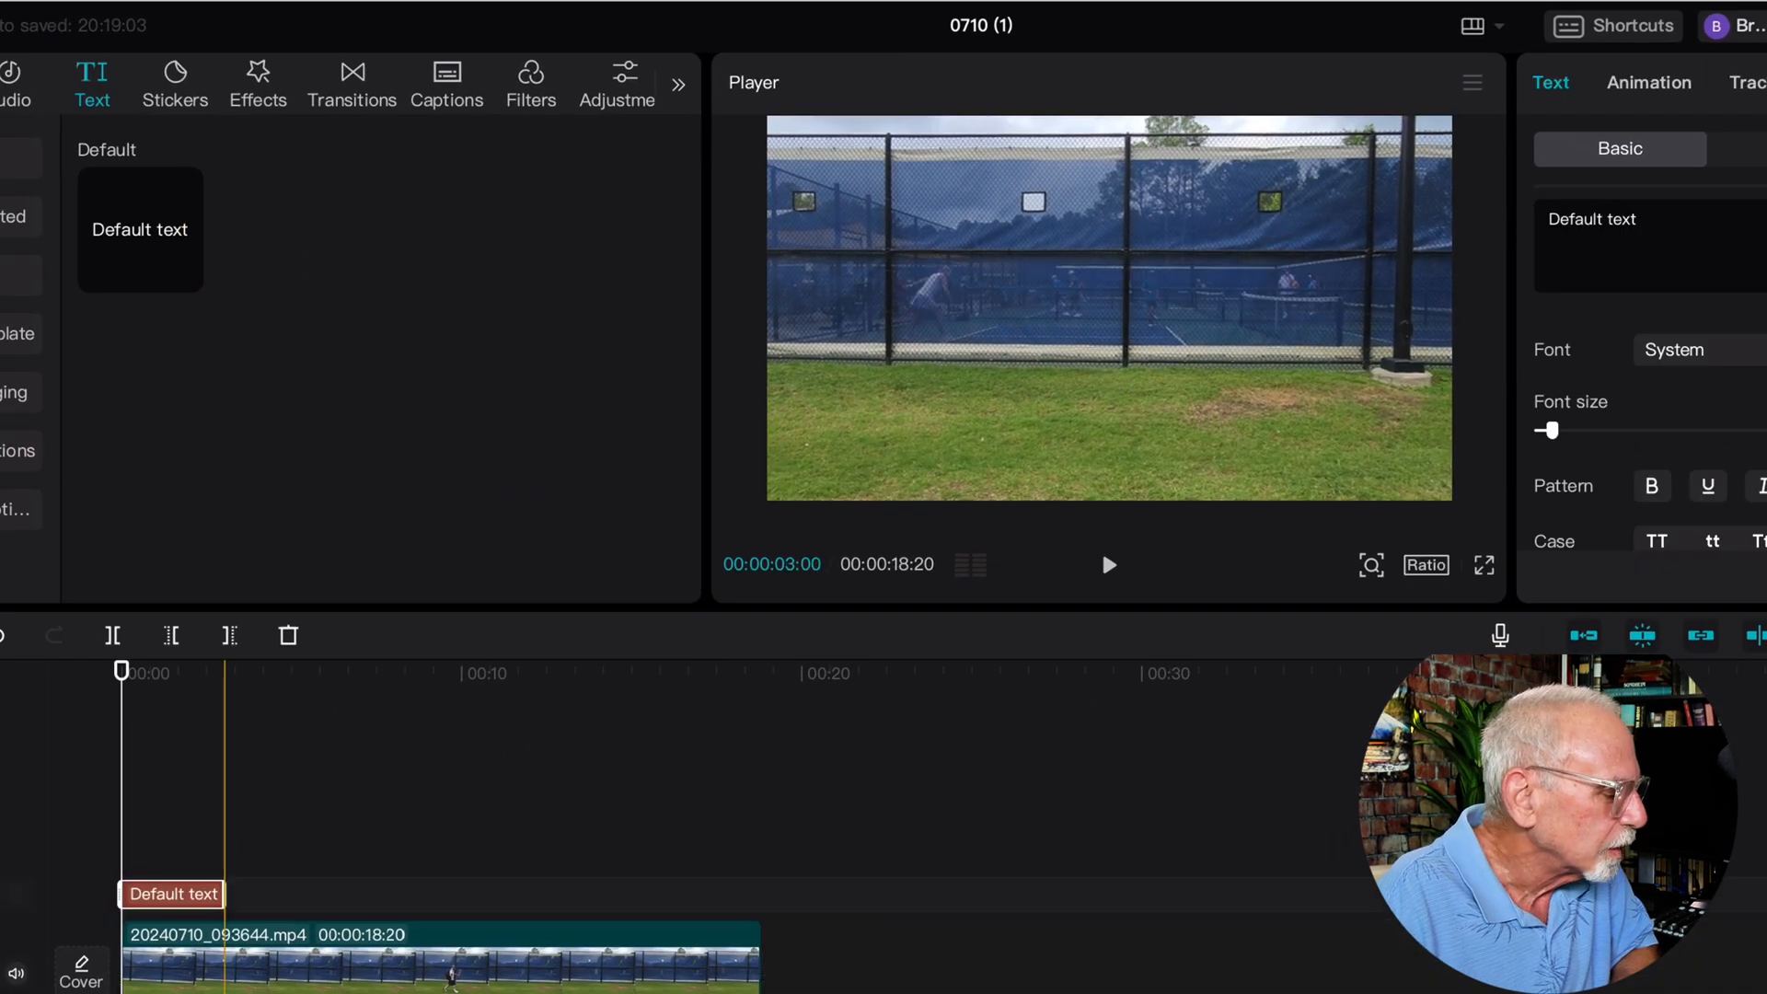
pyautogui.moveTo(225, 893); pyautogui.dragTo(752, 894)
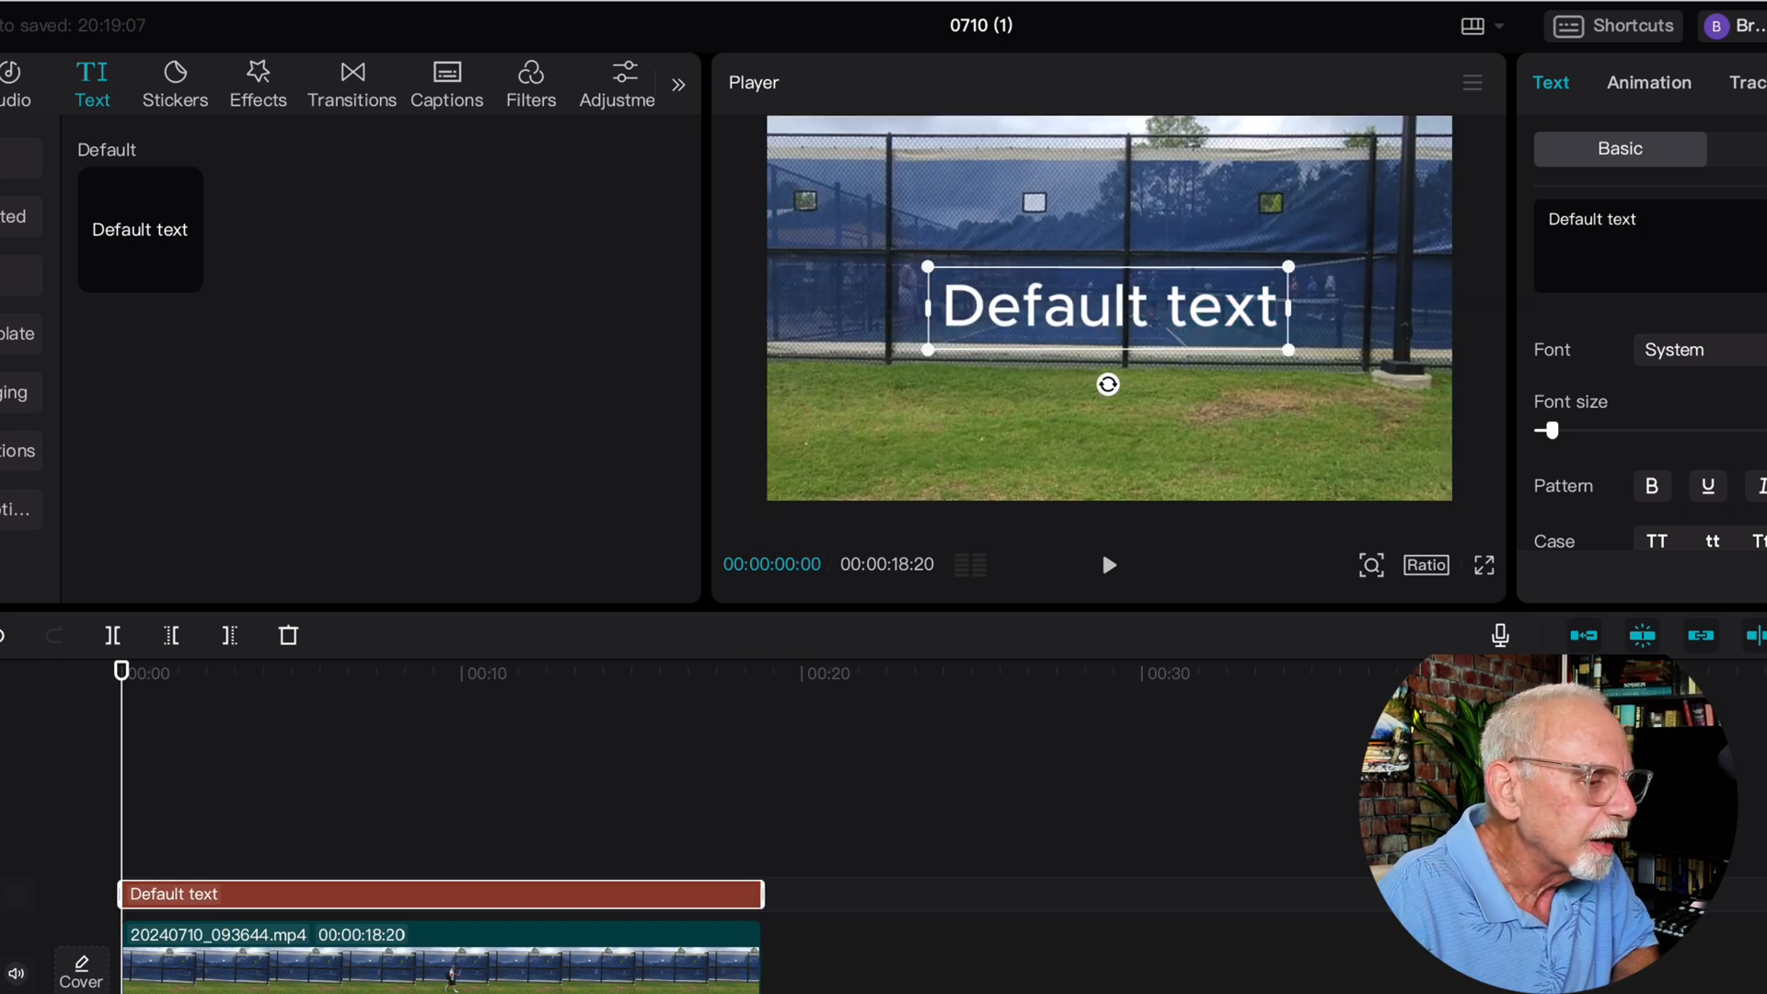
# Replace the title's default wording with "pickleball"
pyautogui.hotkey('ctrl', 'a')
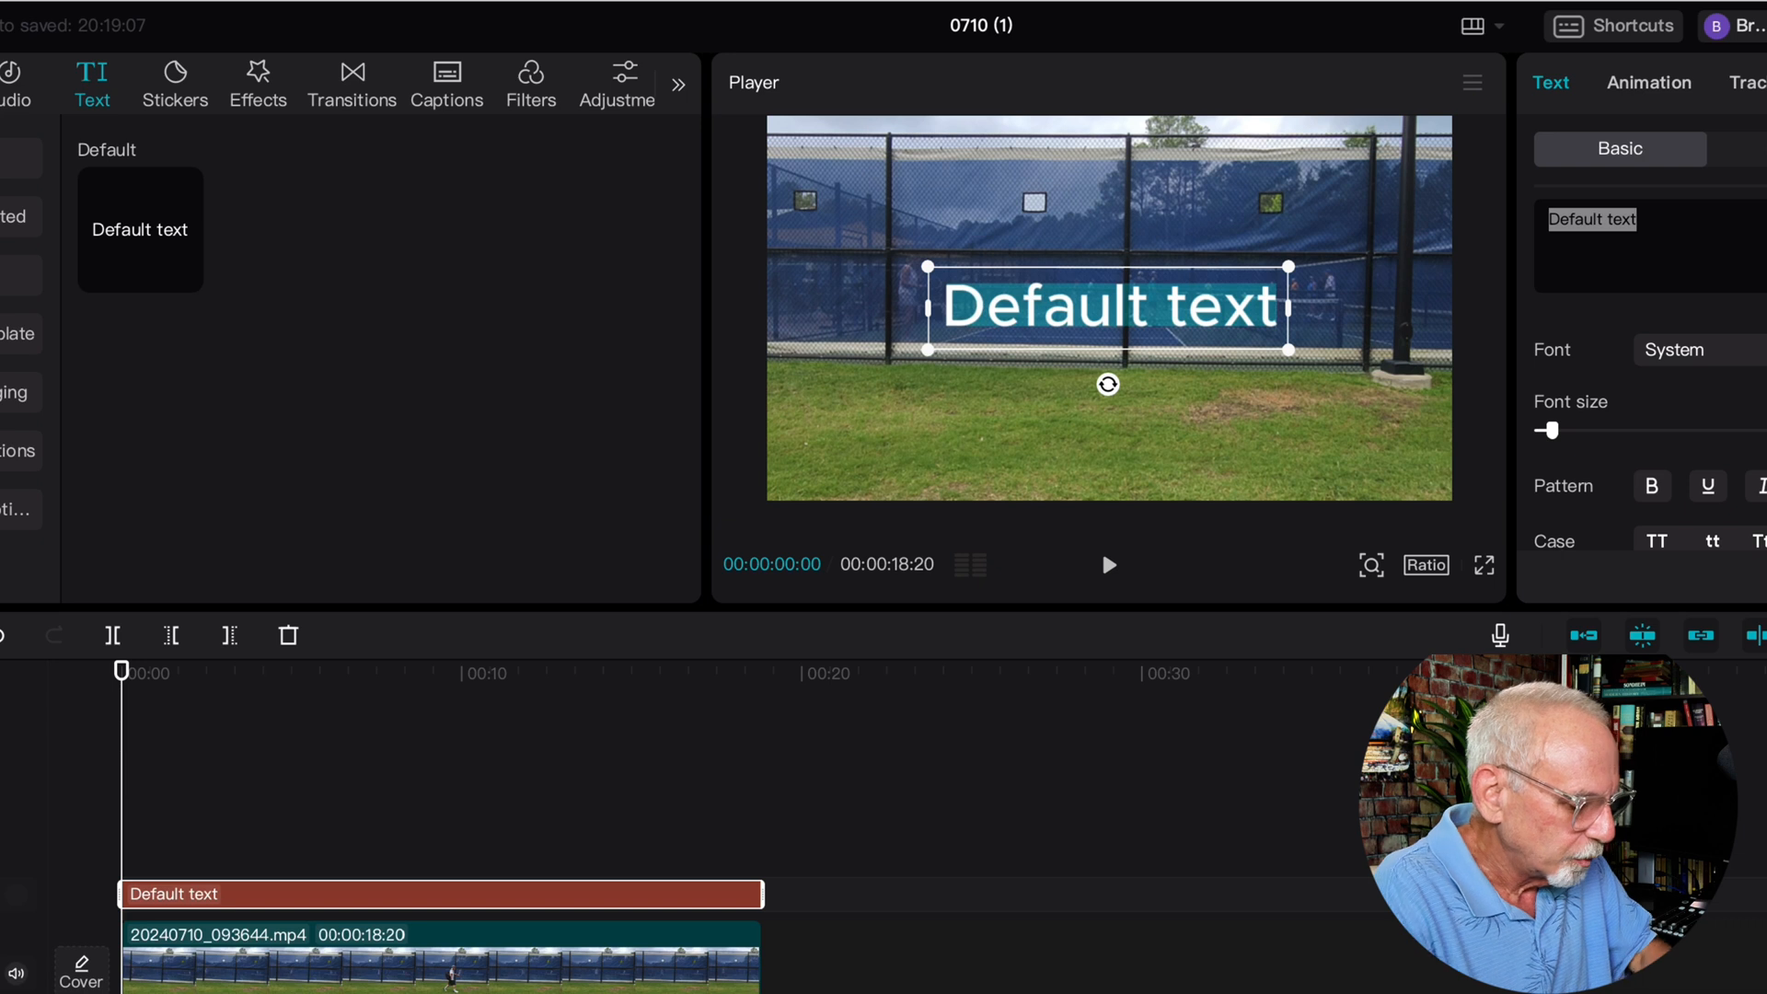
pyautogui.write('pickleba')
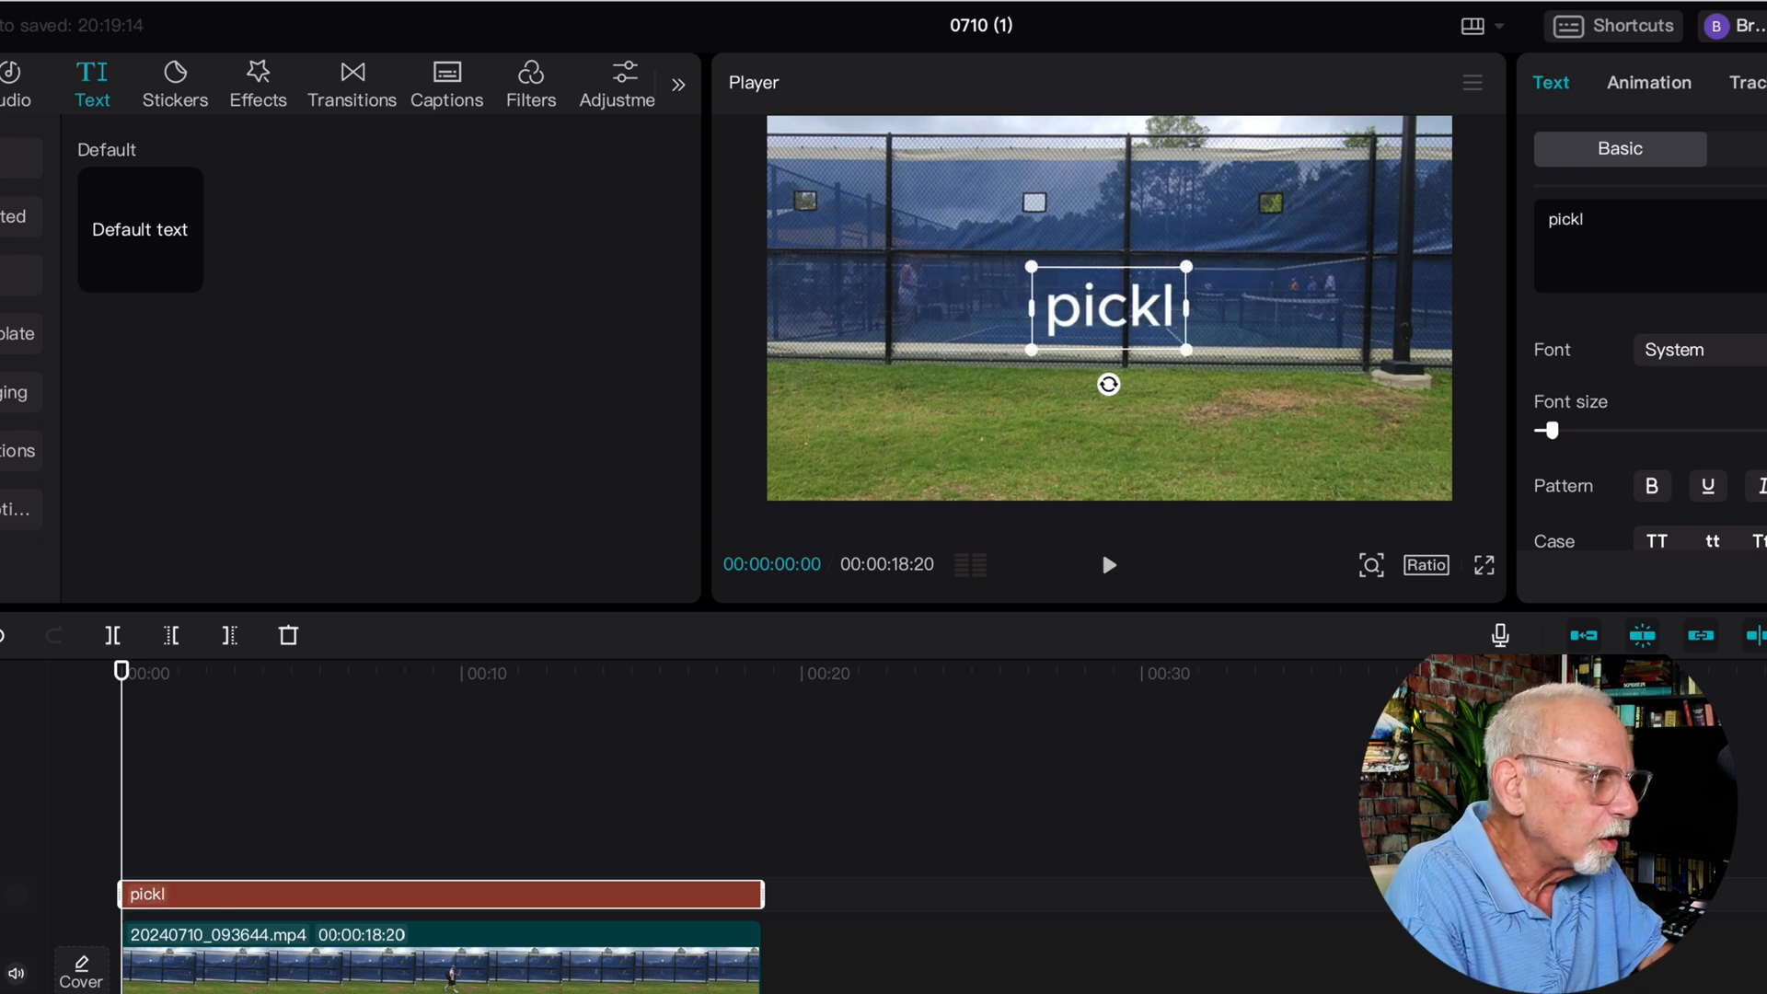
pyautogui.write('ll')
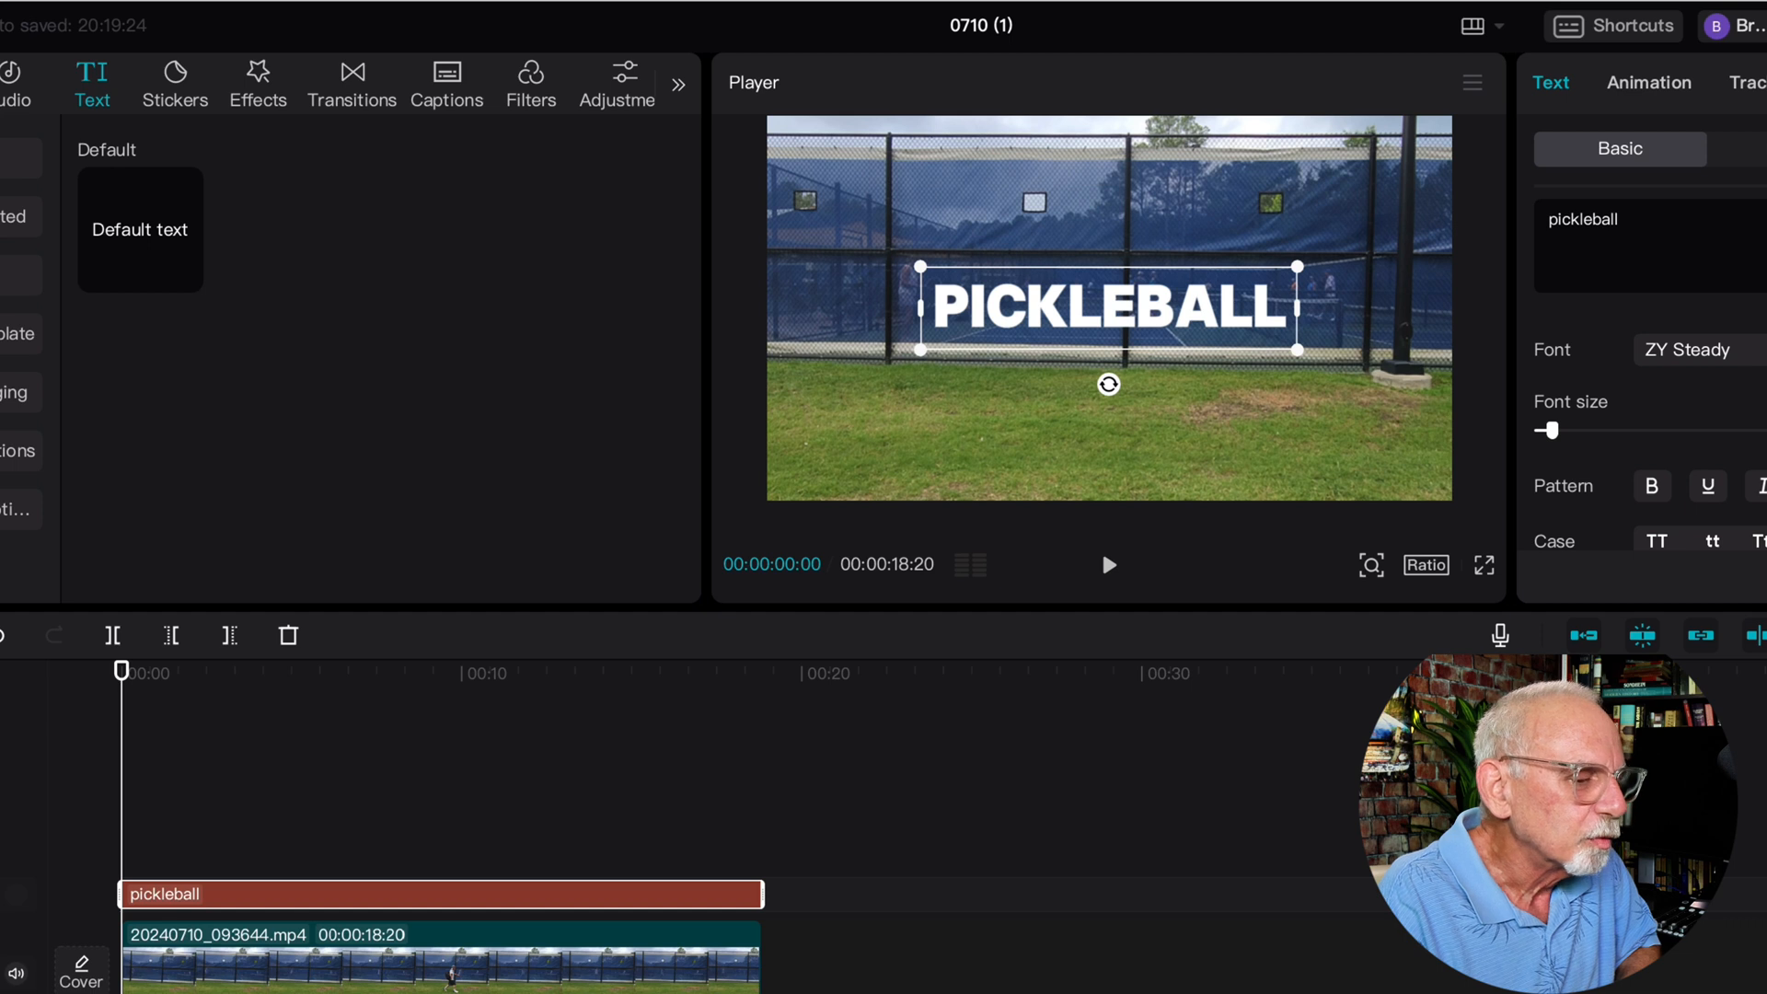
# Set the title's font to ZY Concise at size 18 and apply the yellow text effect with the red outline
pyautogui.press('Down')
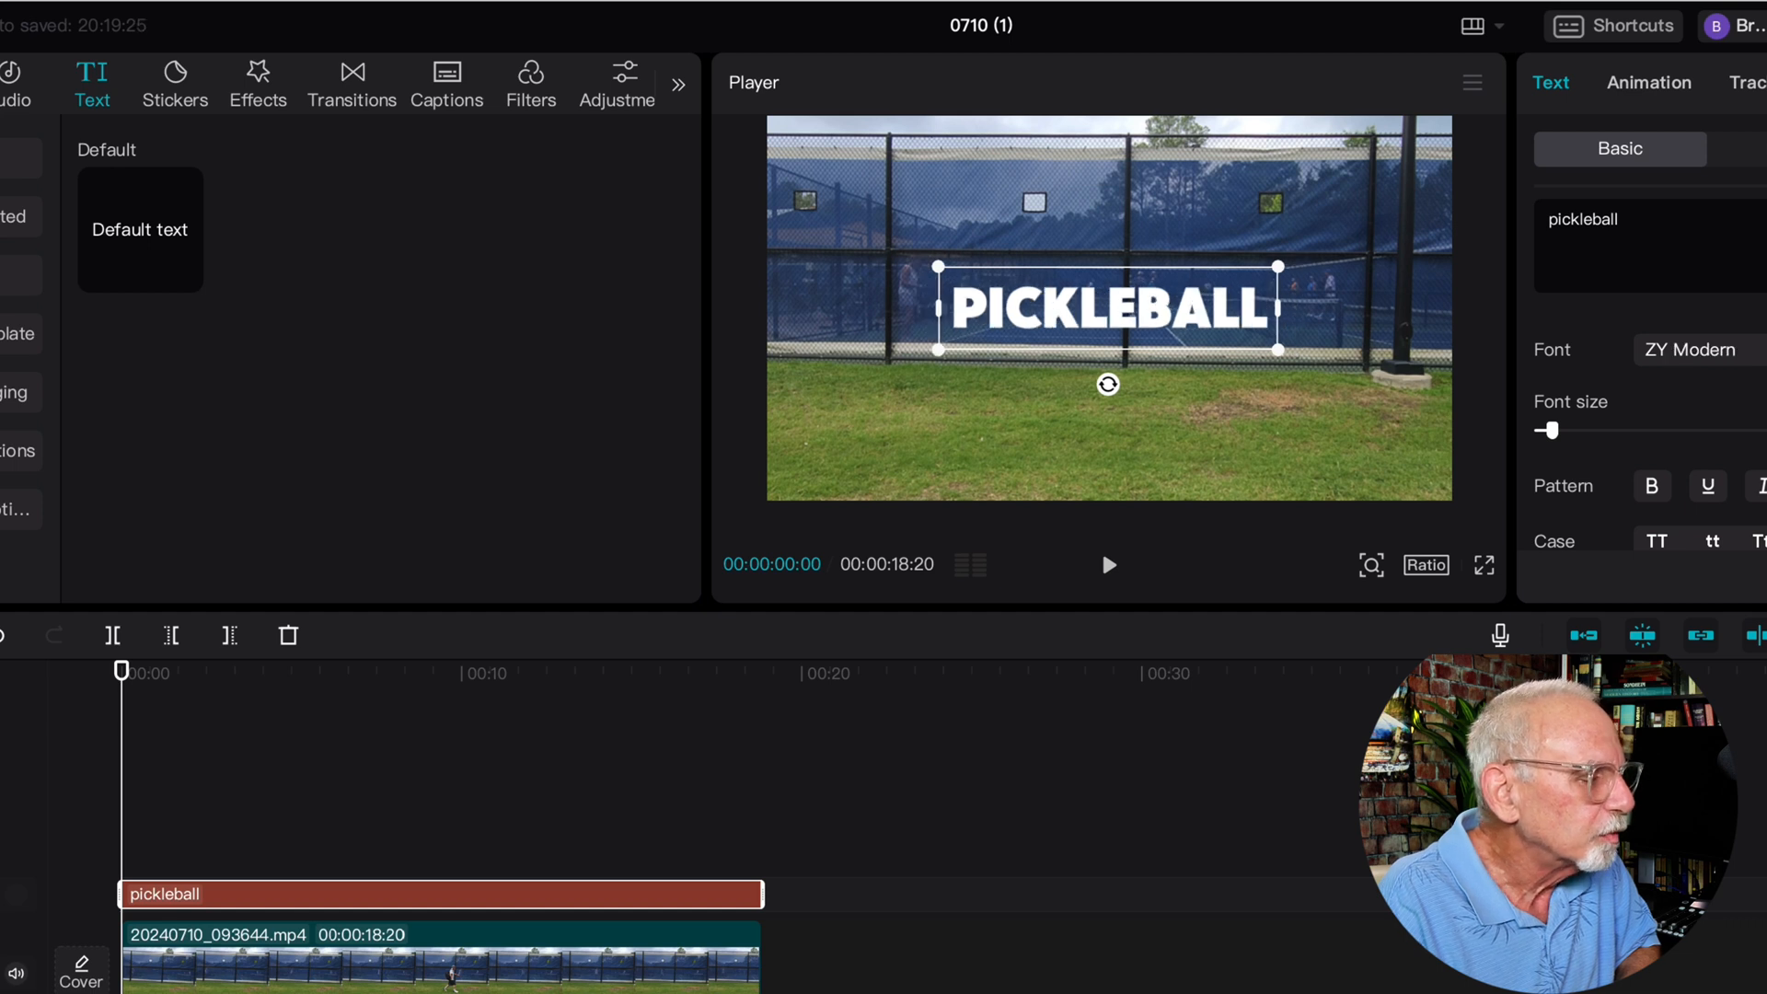
pyautogui.press('Down')
pyautogui.press('Down')
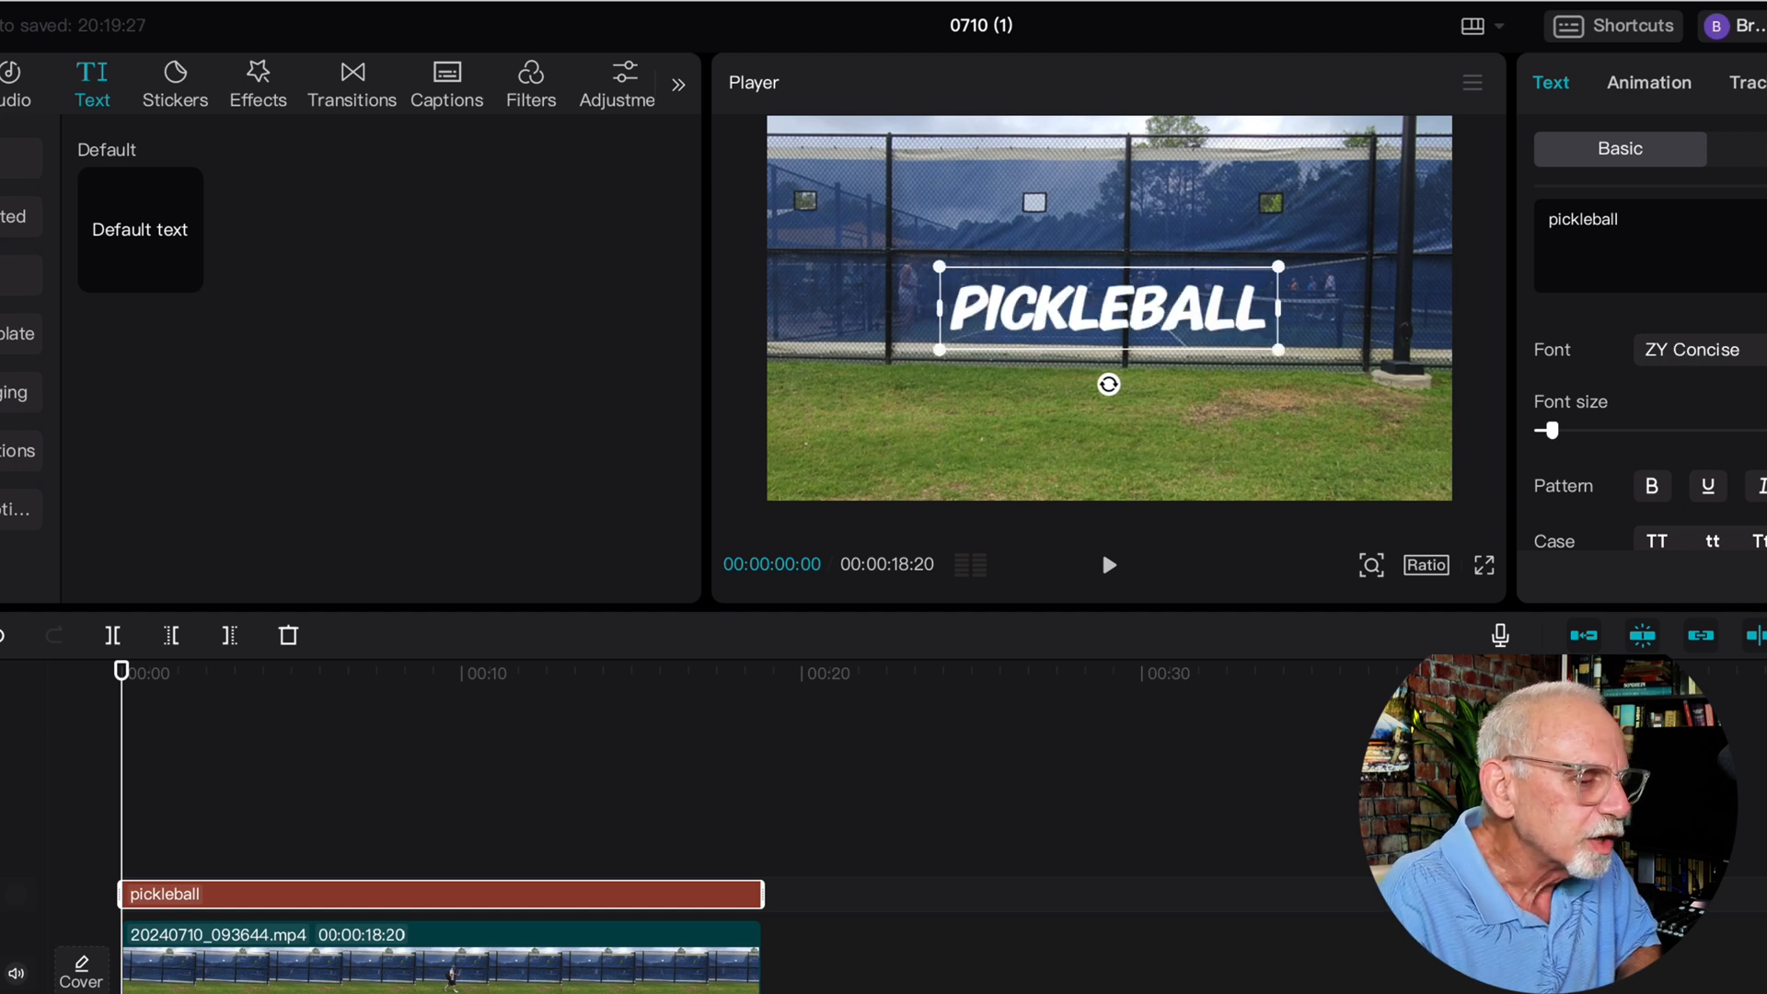
pyautogui.moveTo(1553, 431); pyautogui.dragTo(1559, 431)
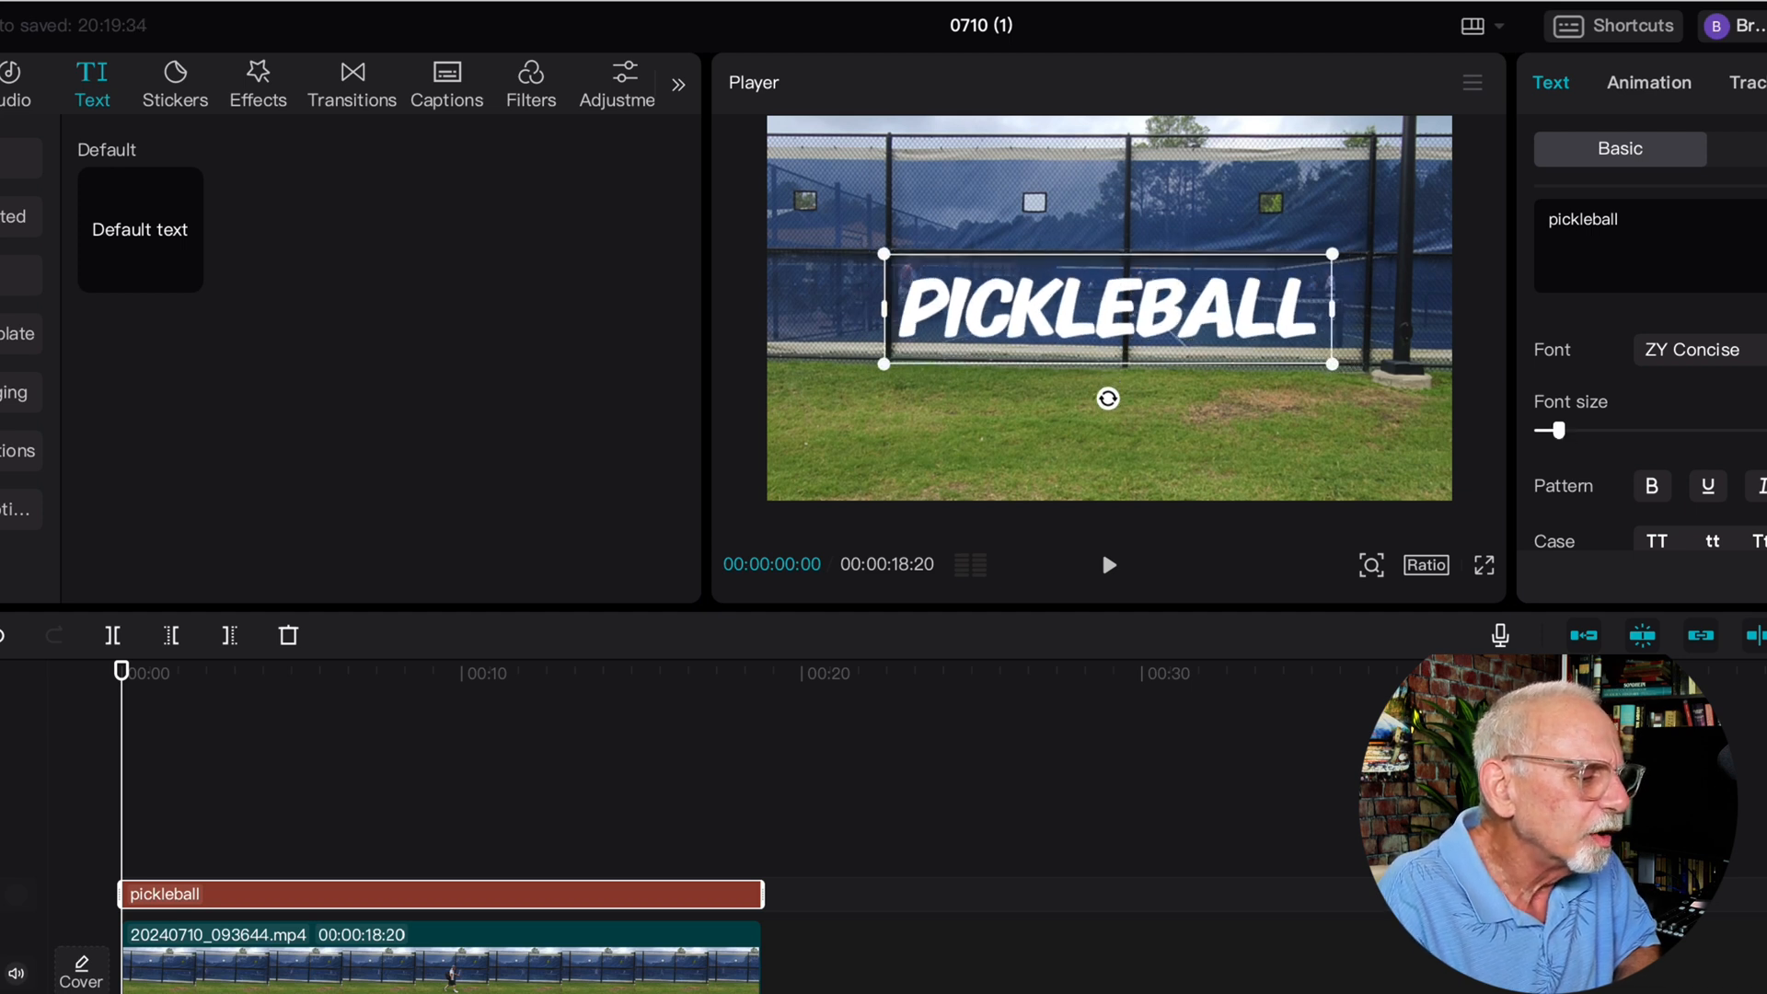
pyautogui.moveTo(1558, 431); pyautogui.dragTo(1557, 431)
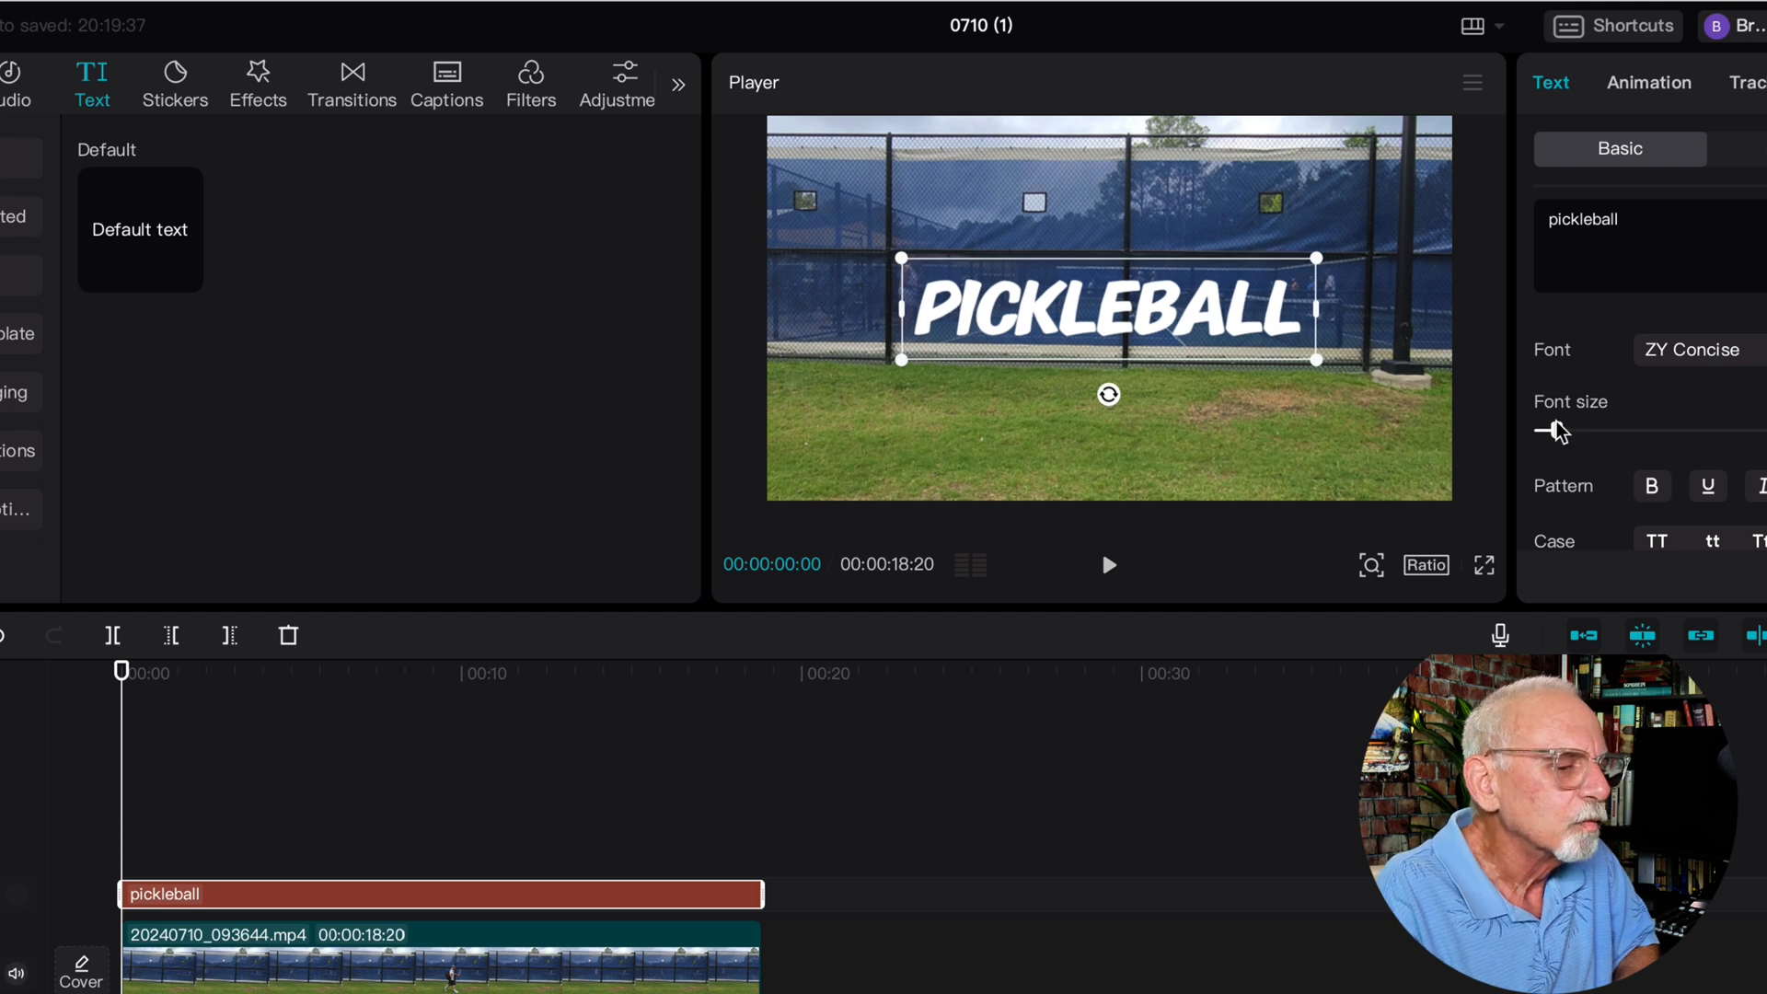
pyautogui.click(1765, 148)
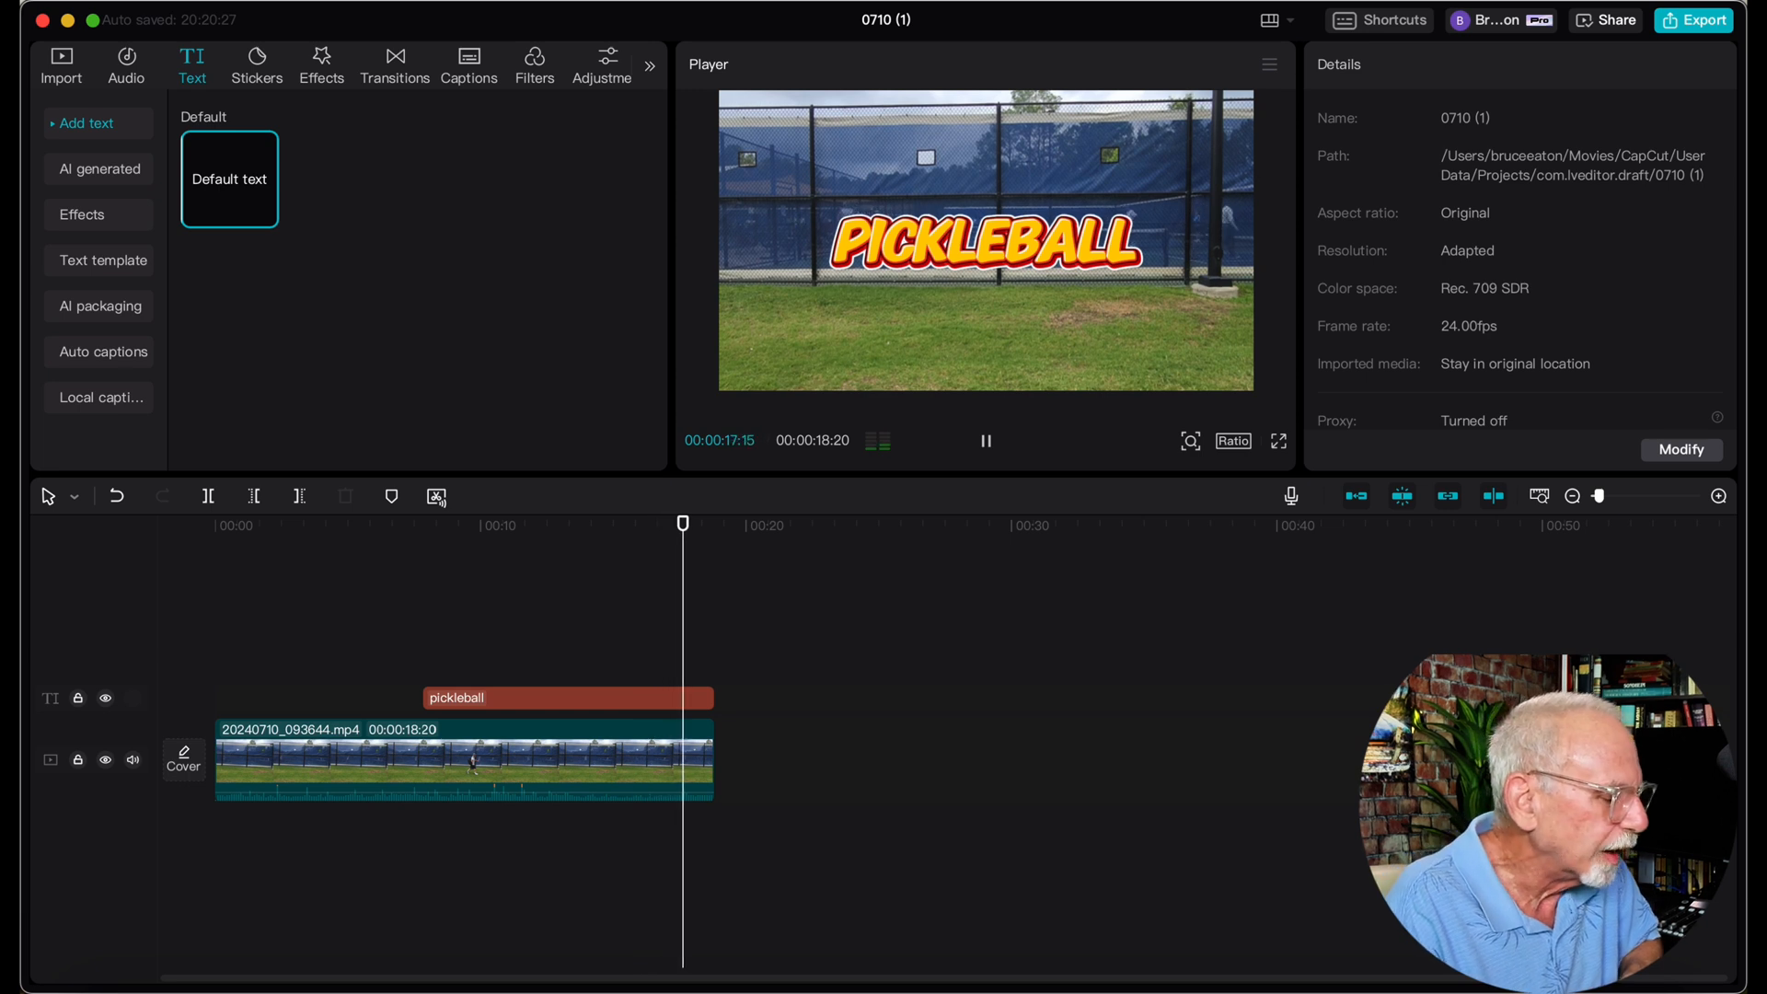
# Review the pickleball title's text effect, bubble and basic settings
pyautogui.click(324, 609)
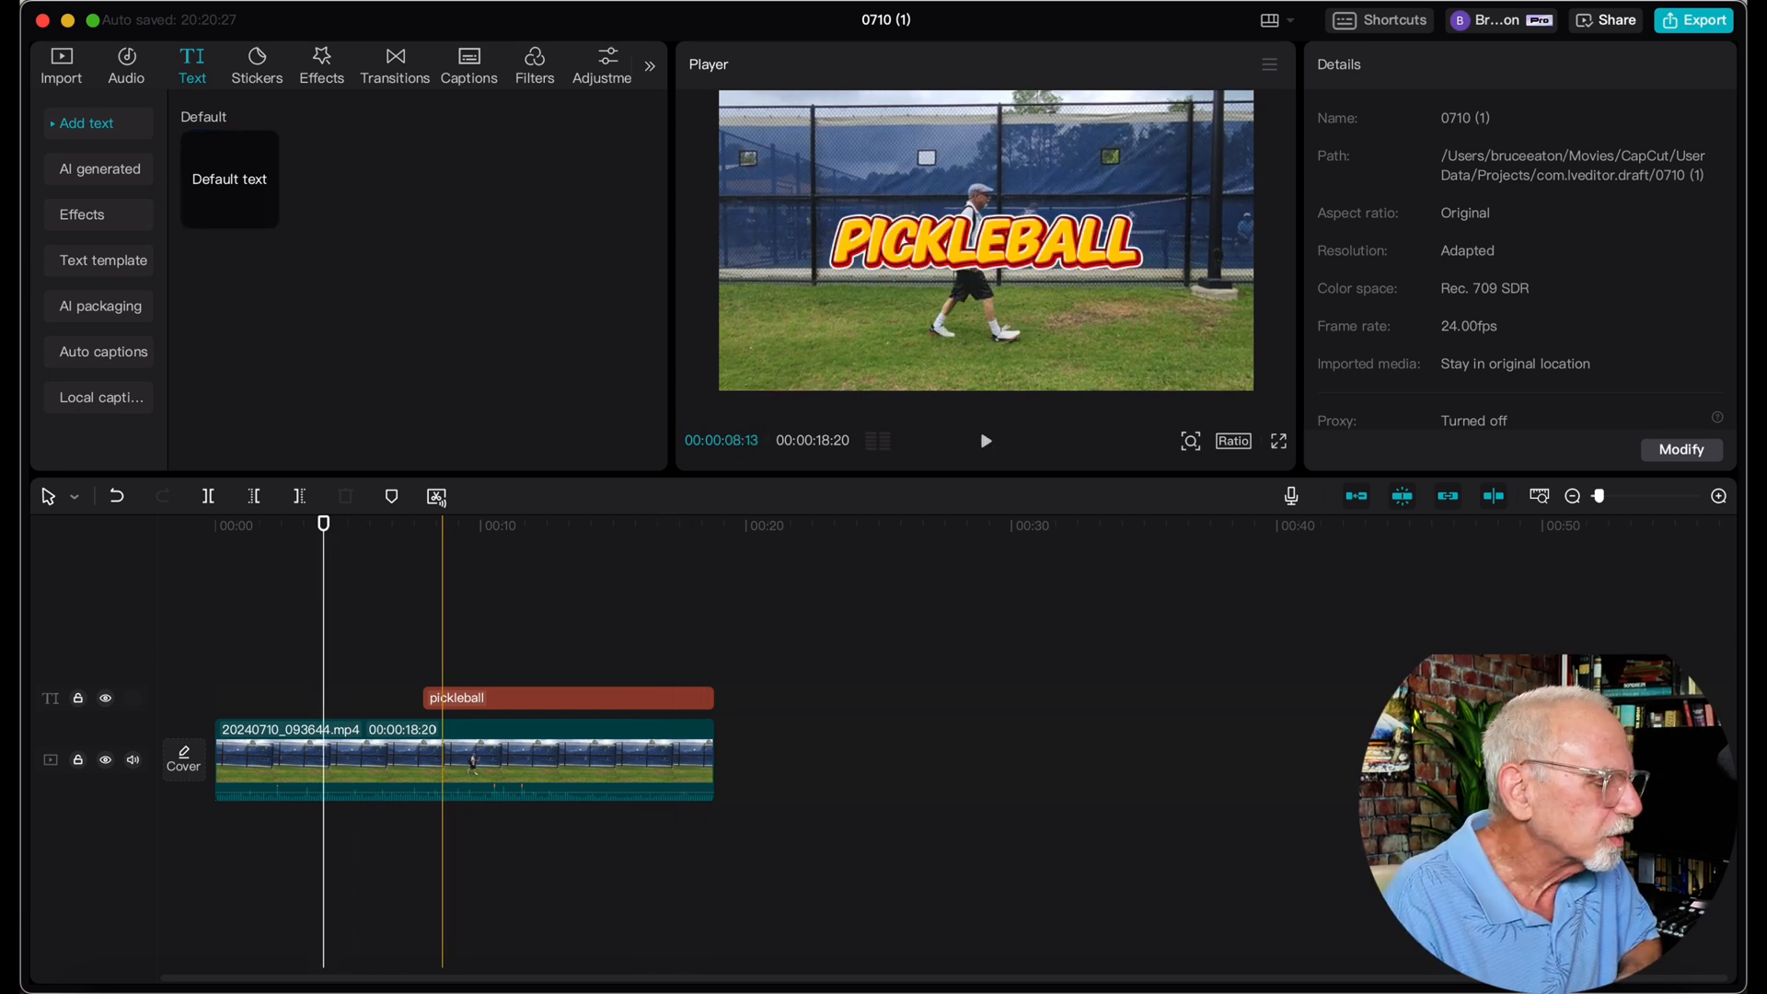
pyautogui.click(445, 700)
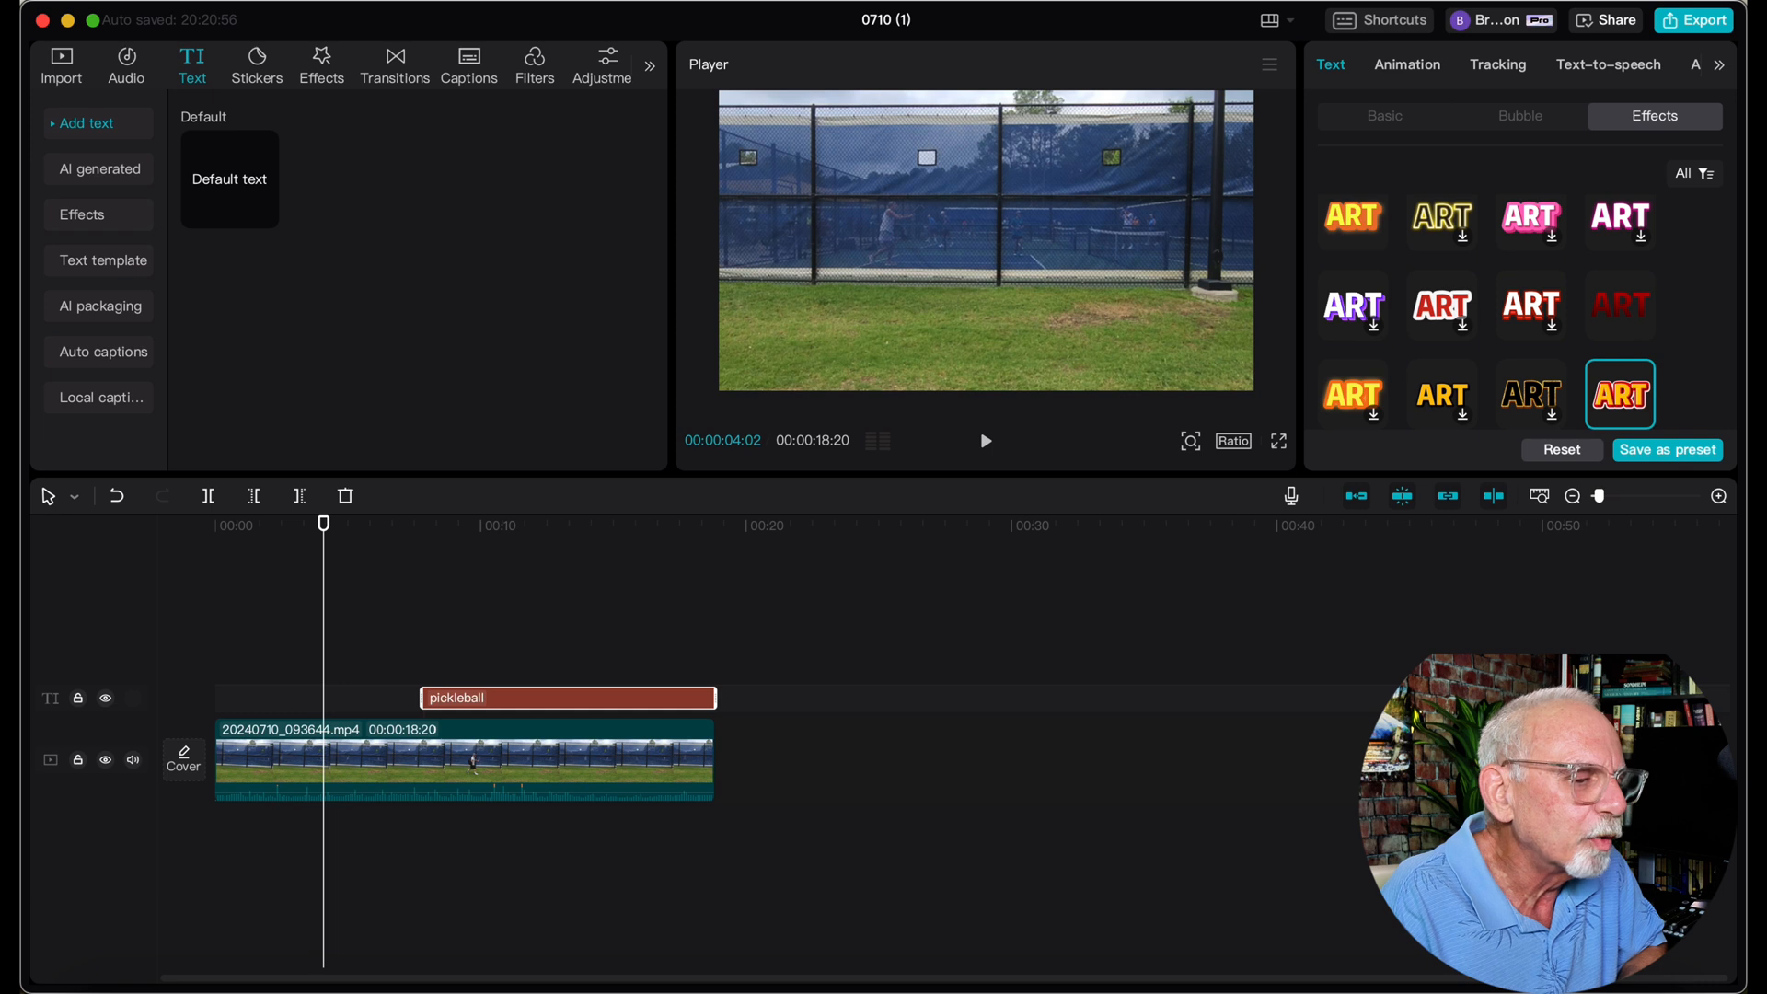
pyautogui.click(1523, 122)
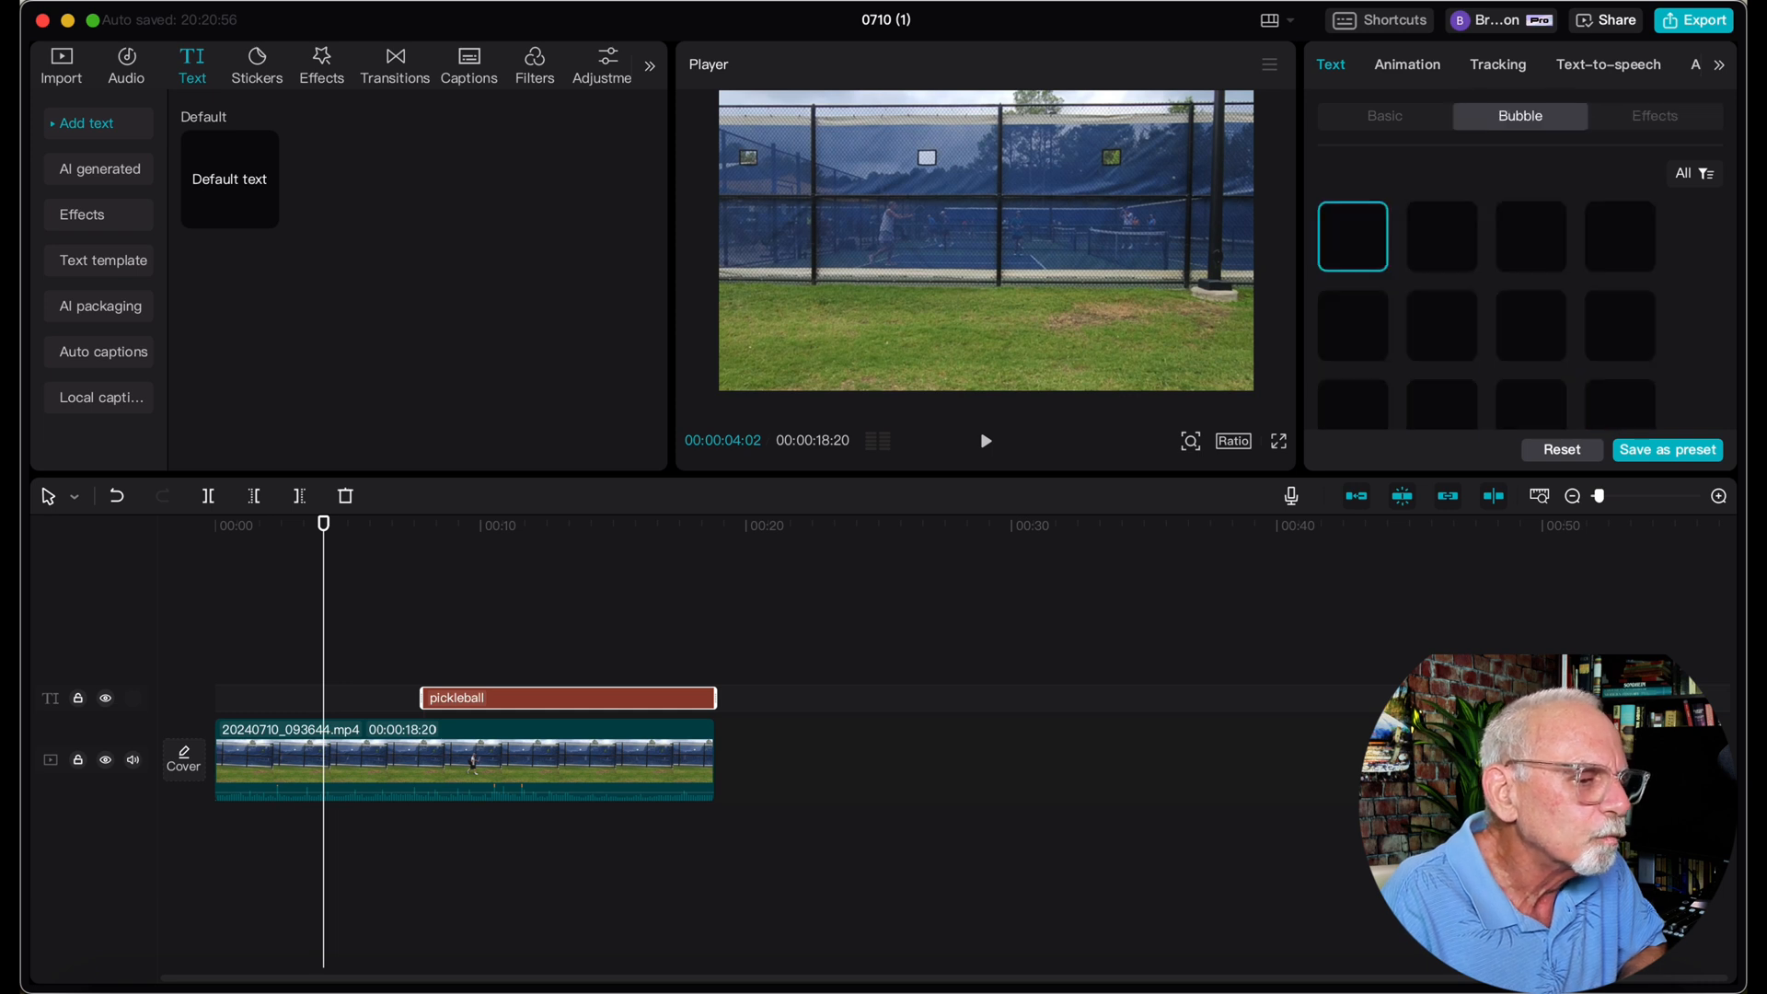
pyautogui.click(1385, 117)
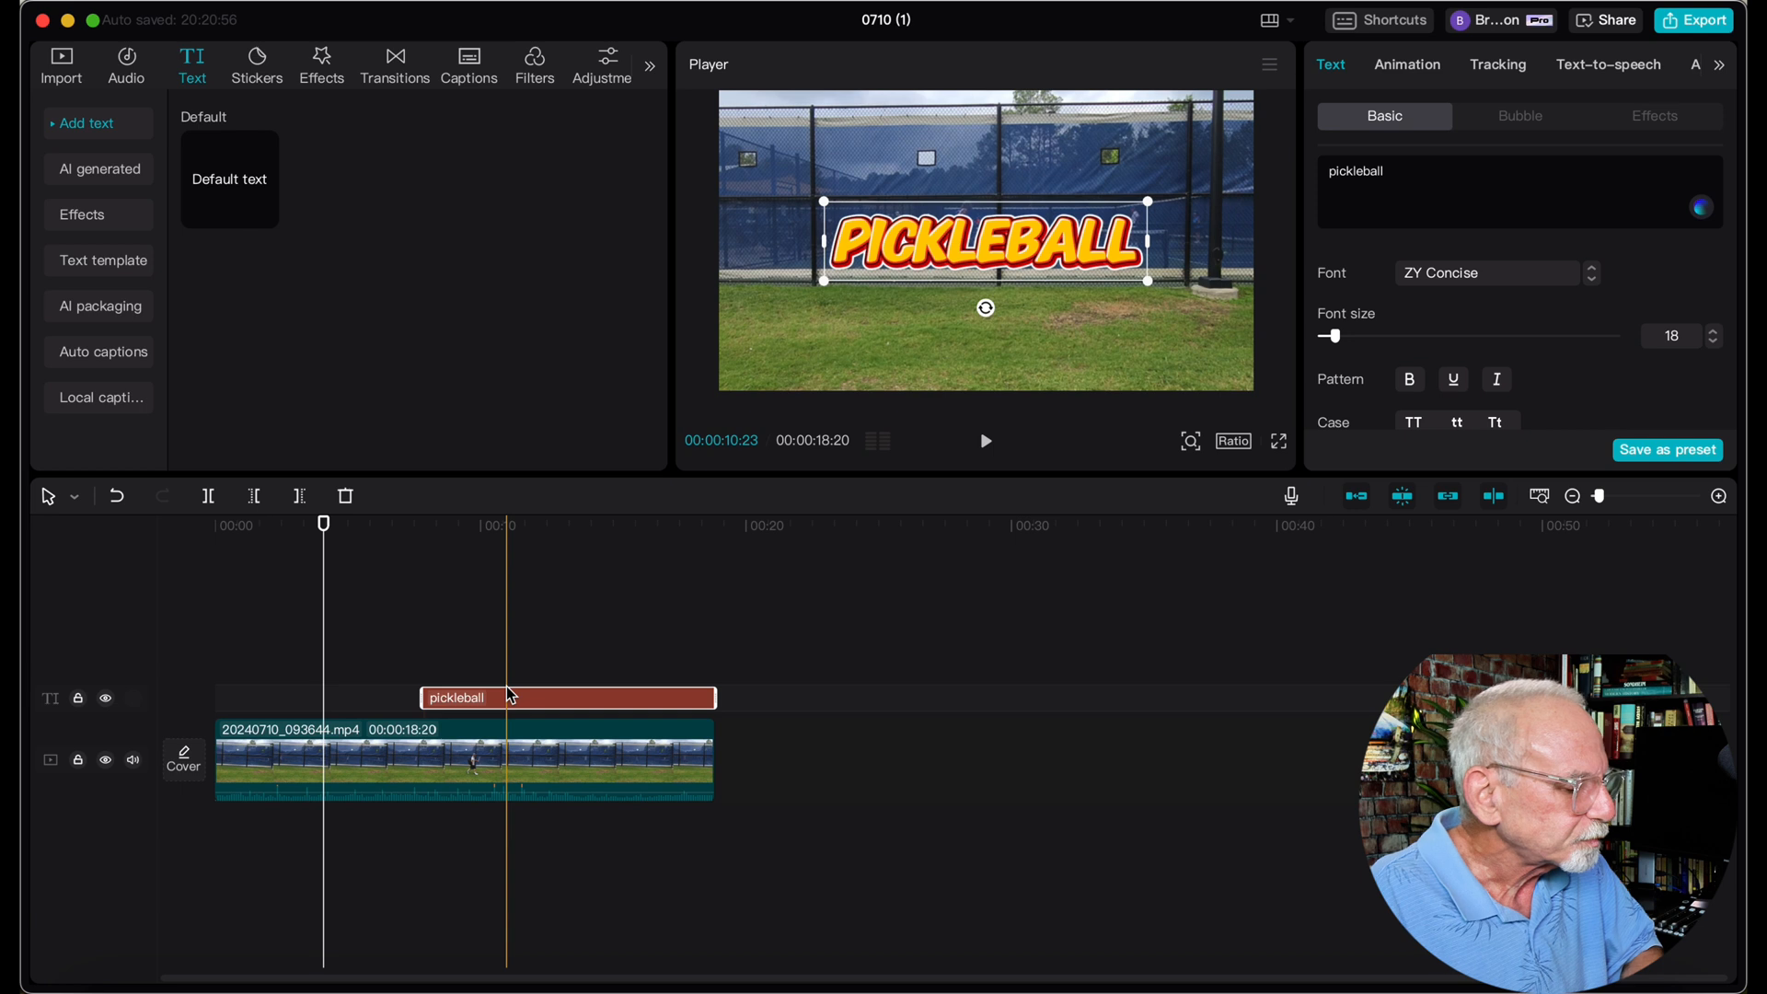
# Convert the pickleball title on the timeline into a compound clip
pyautogui.press('Left')
pyautogui.press('Left')
pyautogui.press('Left')
pyautogui.press('Left')
pyautogui.press('Left')
pyautogui.press('Left')
pyautogui.press('Left')
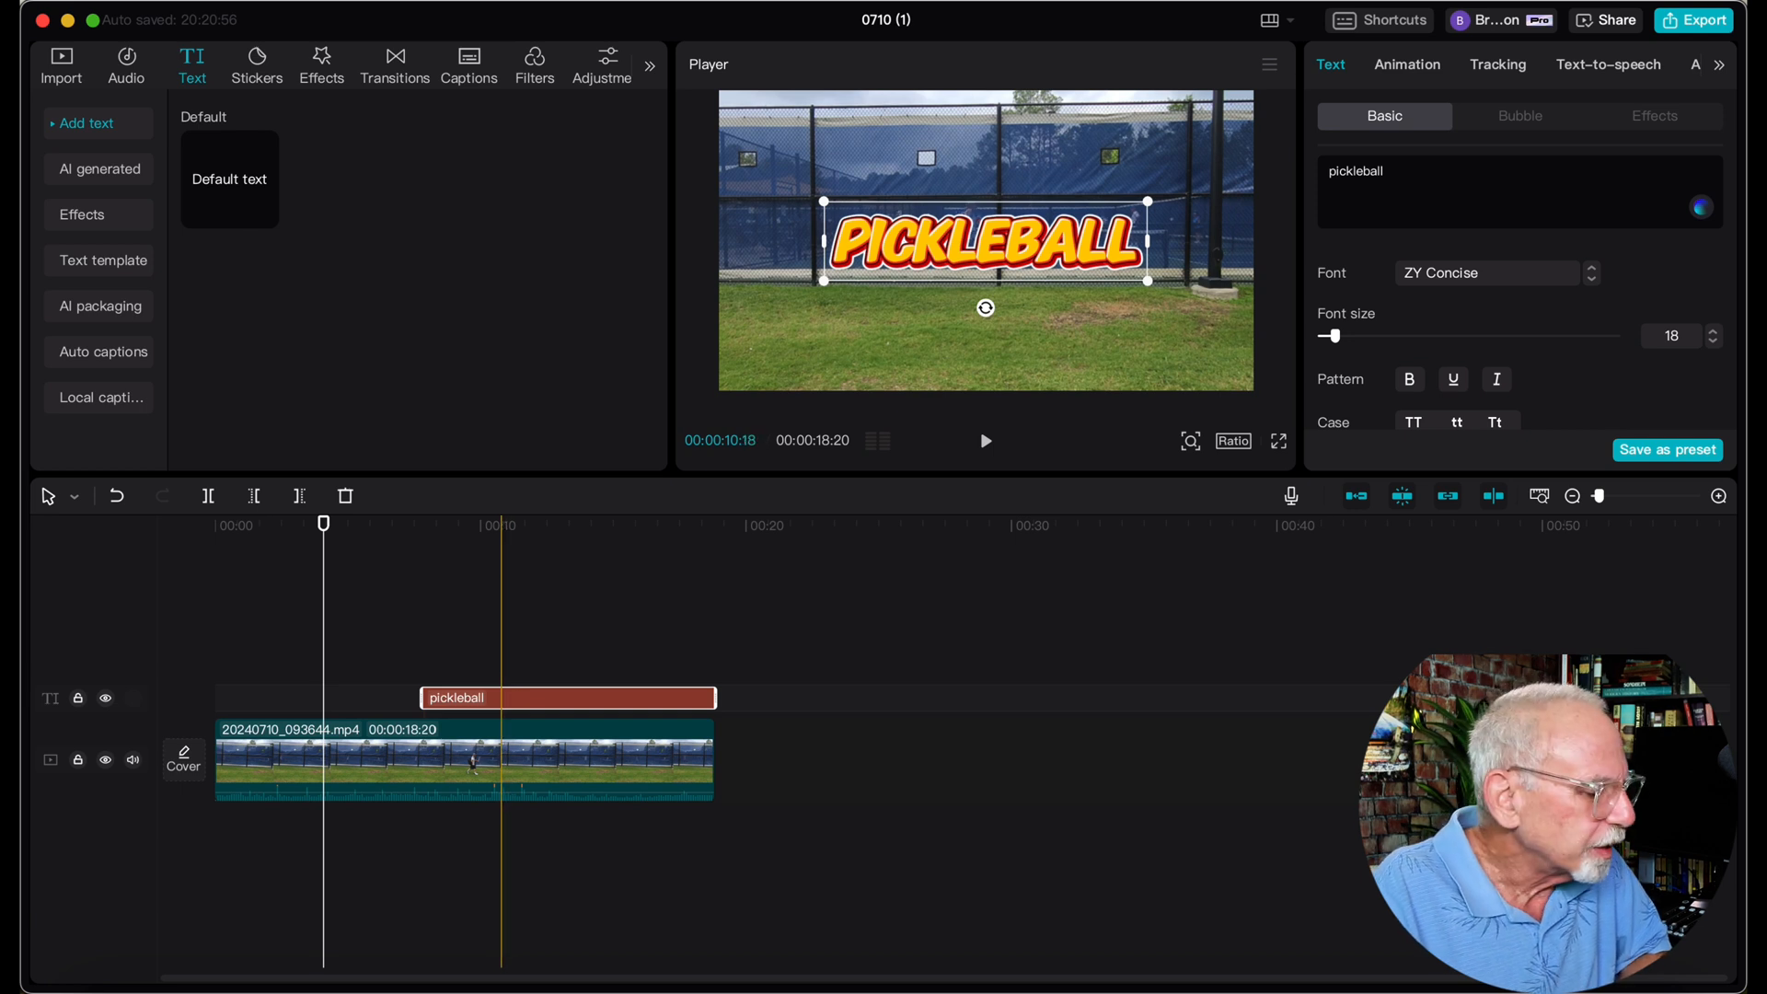
pyautogui.press('Right')
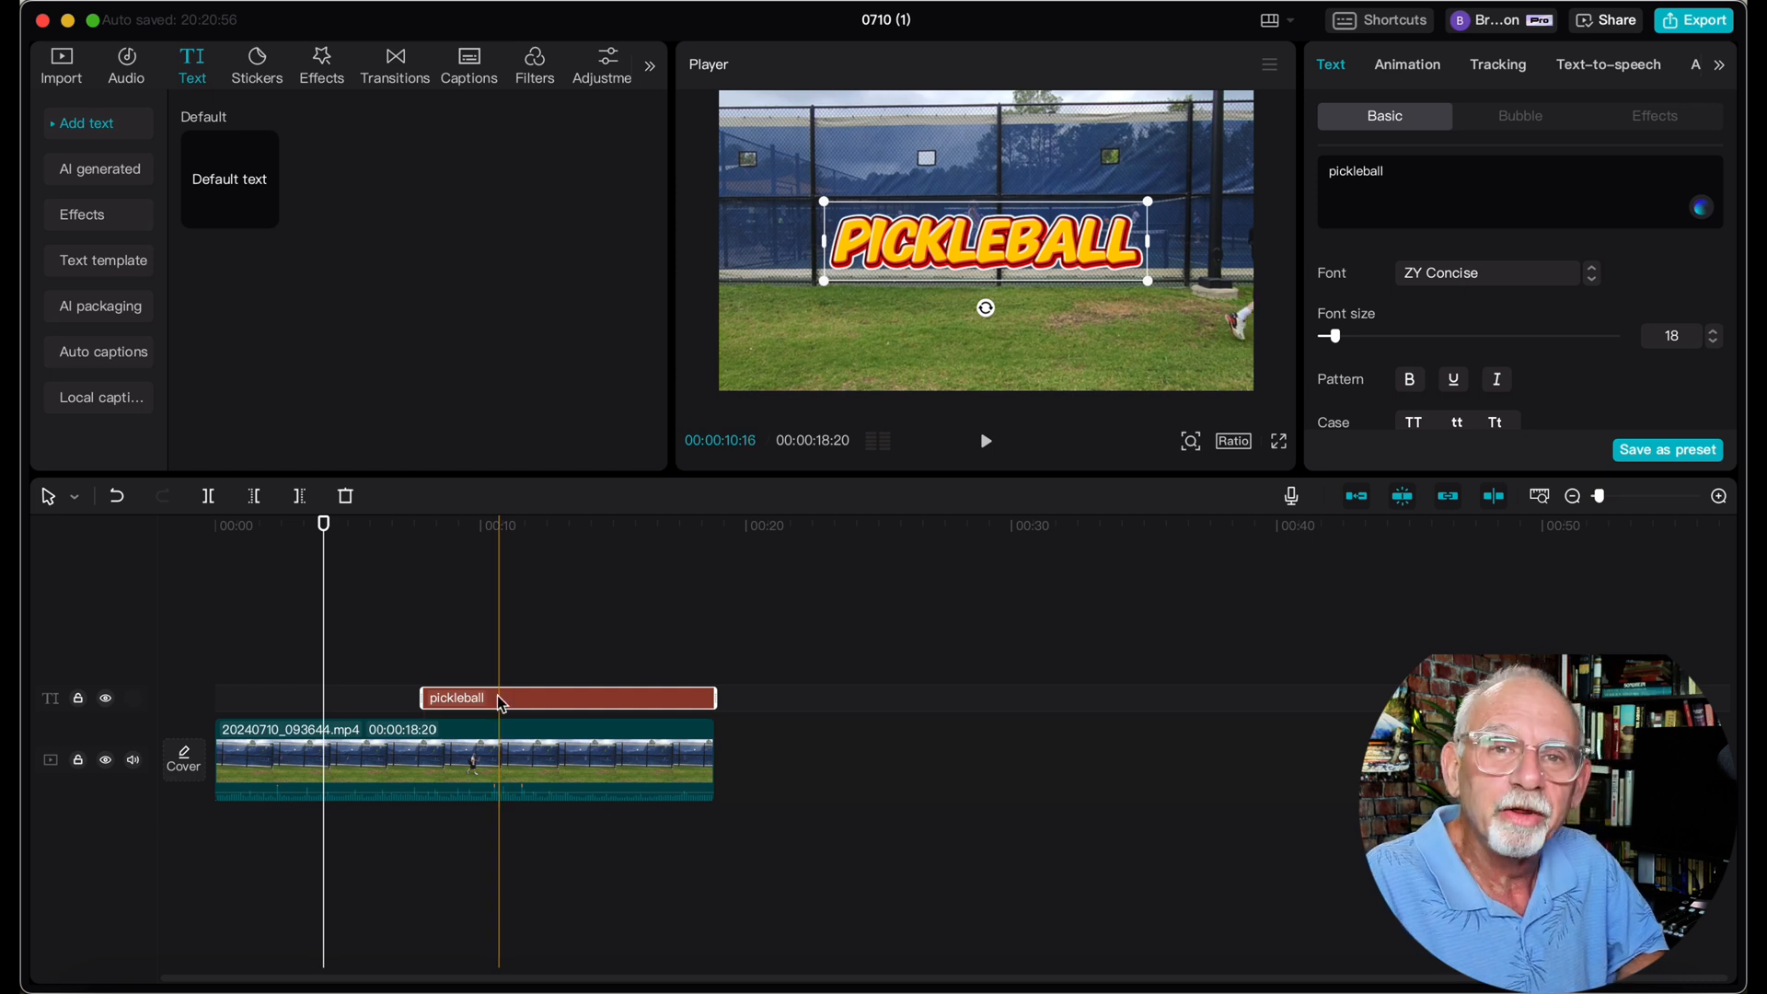
pyautogui.rightClick(502, 703)
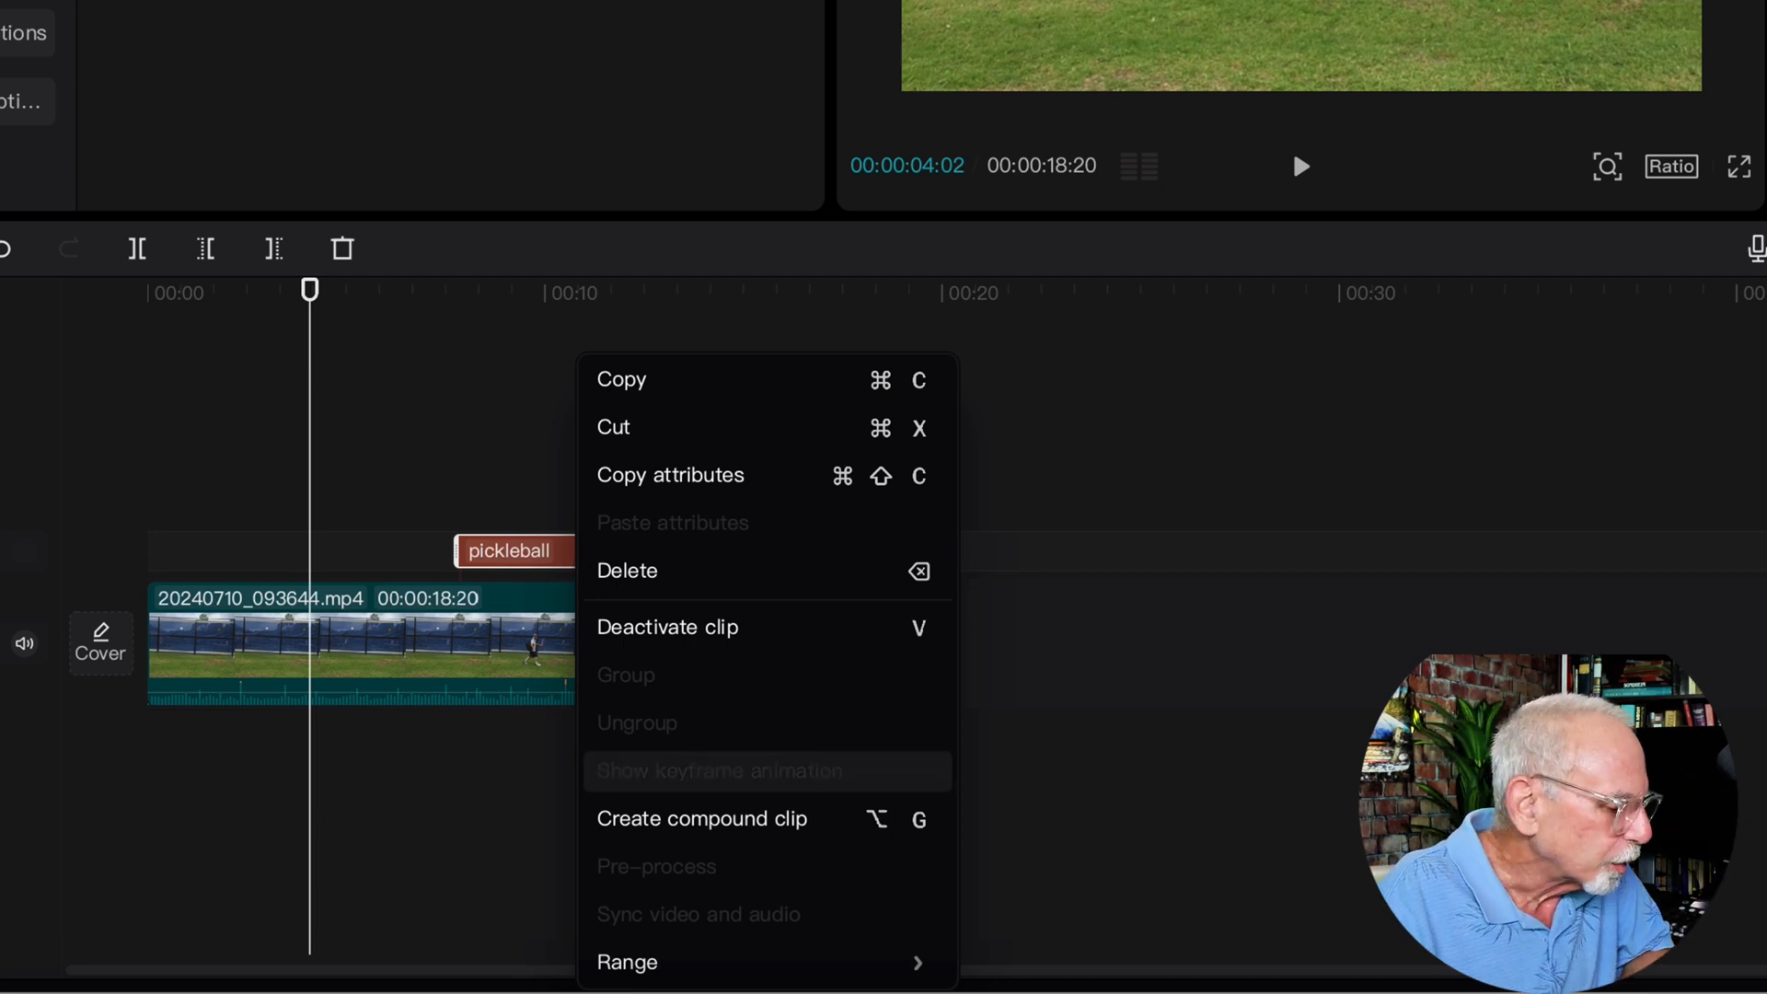
pyautogui.click(723, 824)
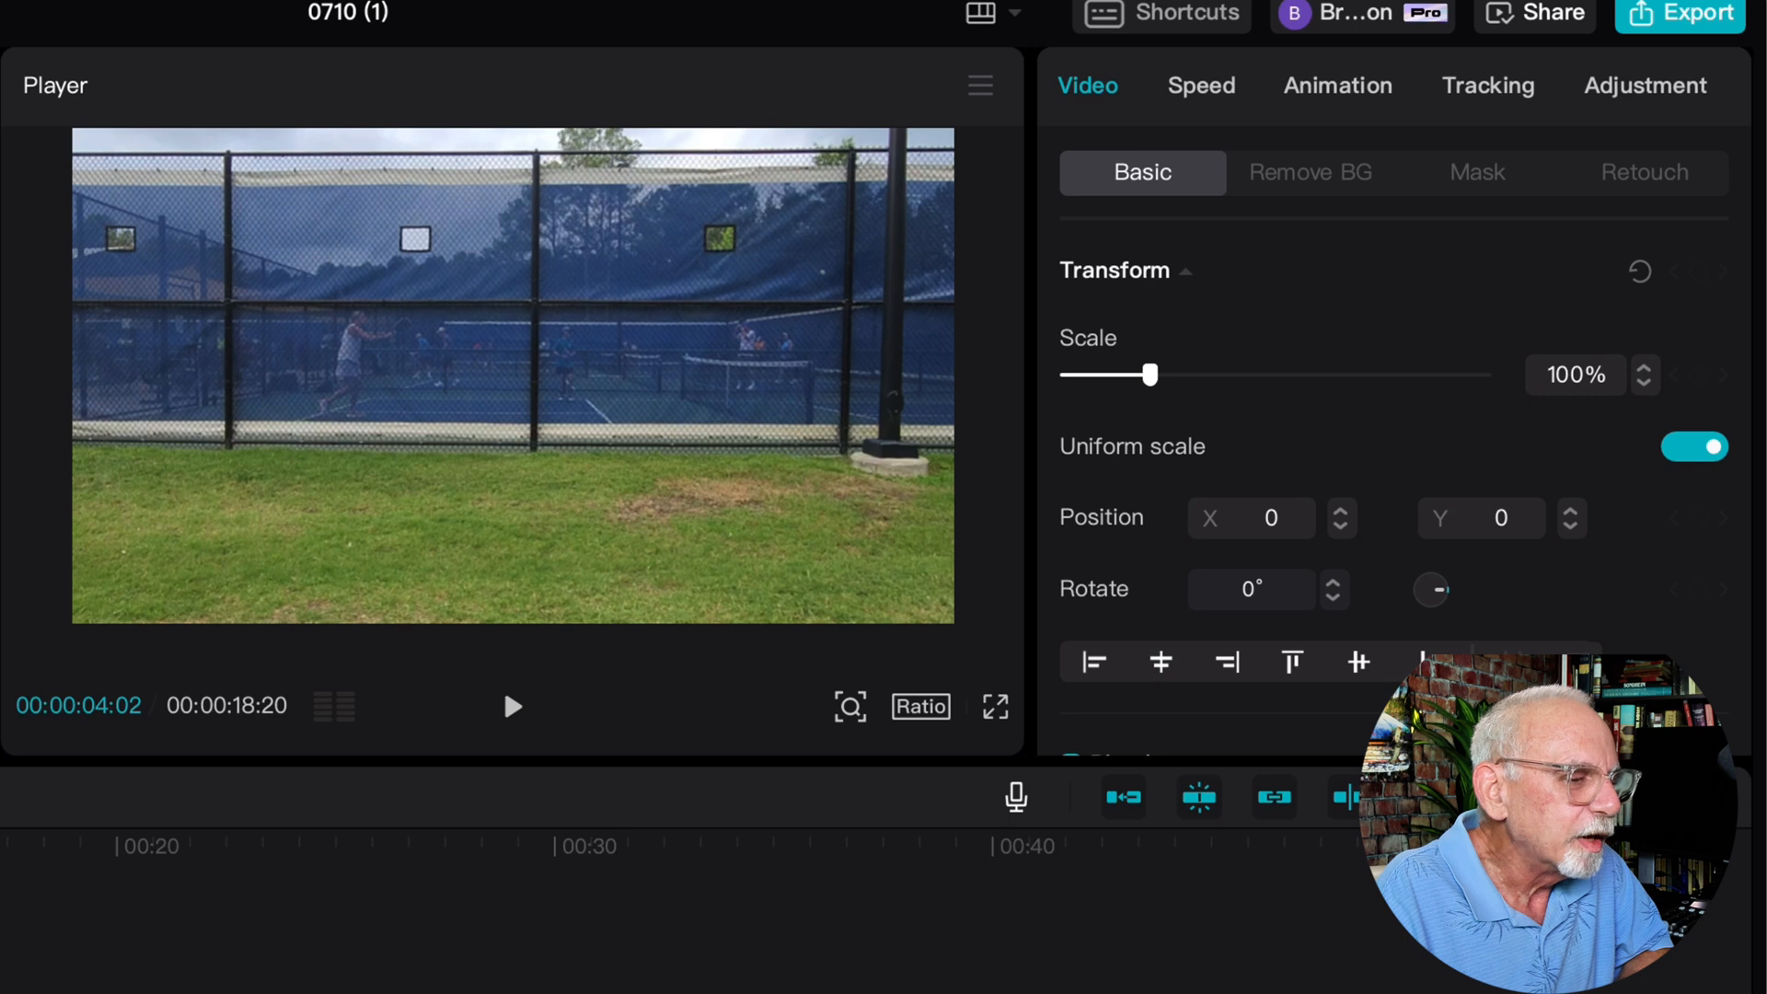
# Apply a Horizontal mask to the compound clip and rotate its line to vertical so the title shows only behind the walker
pyautogui.click(1481, 177)
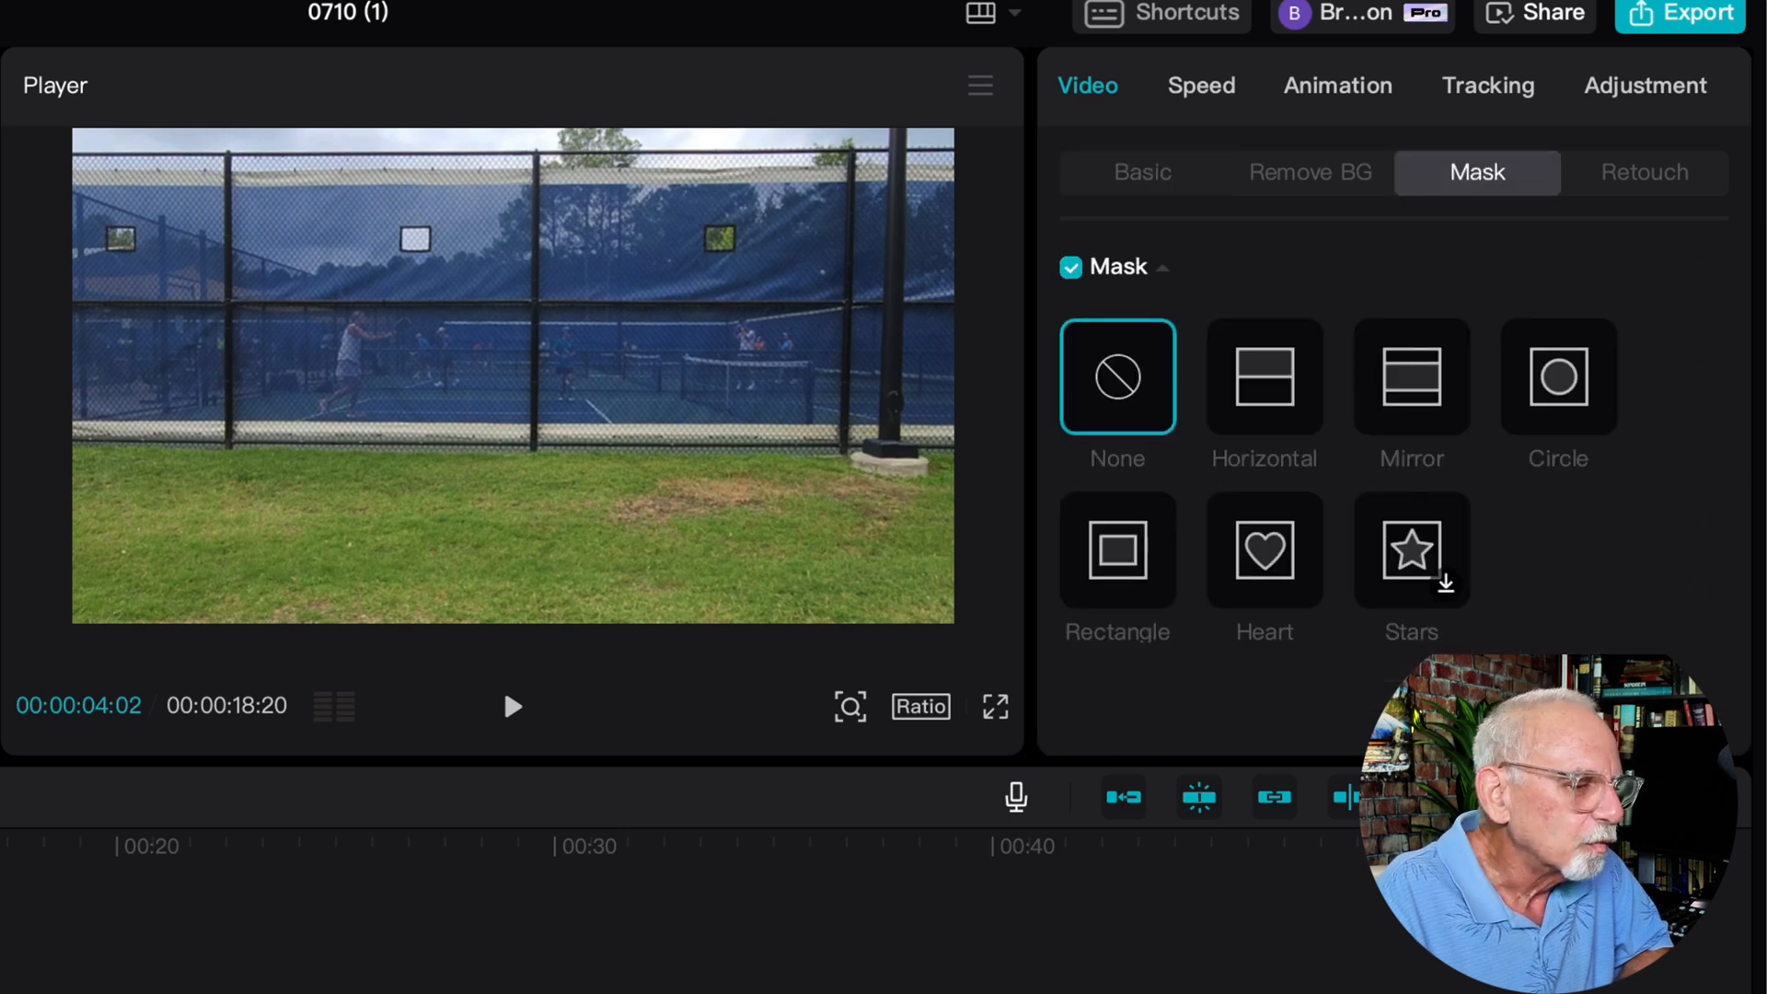
pyautogui.click(1265, 377)
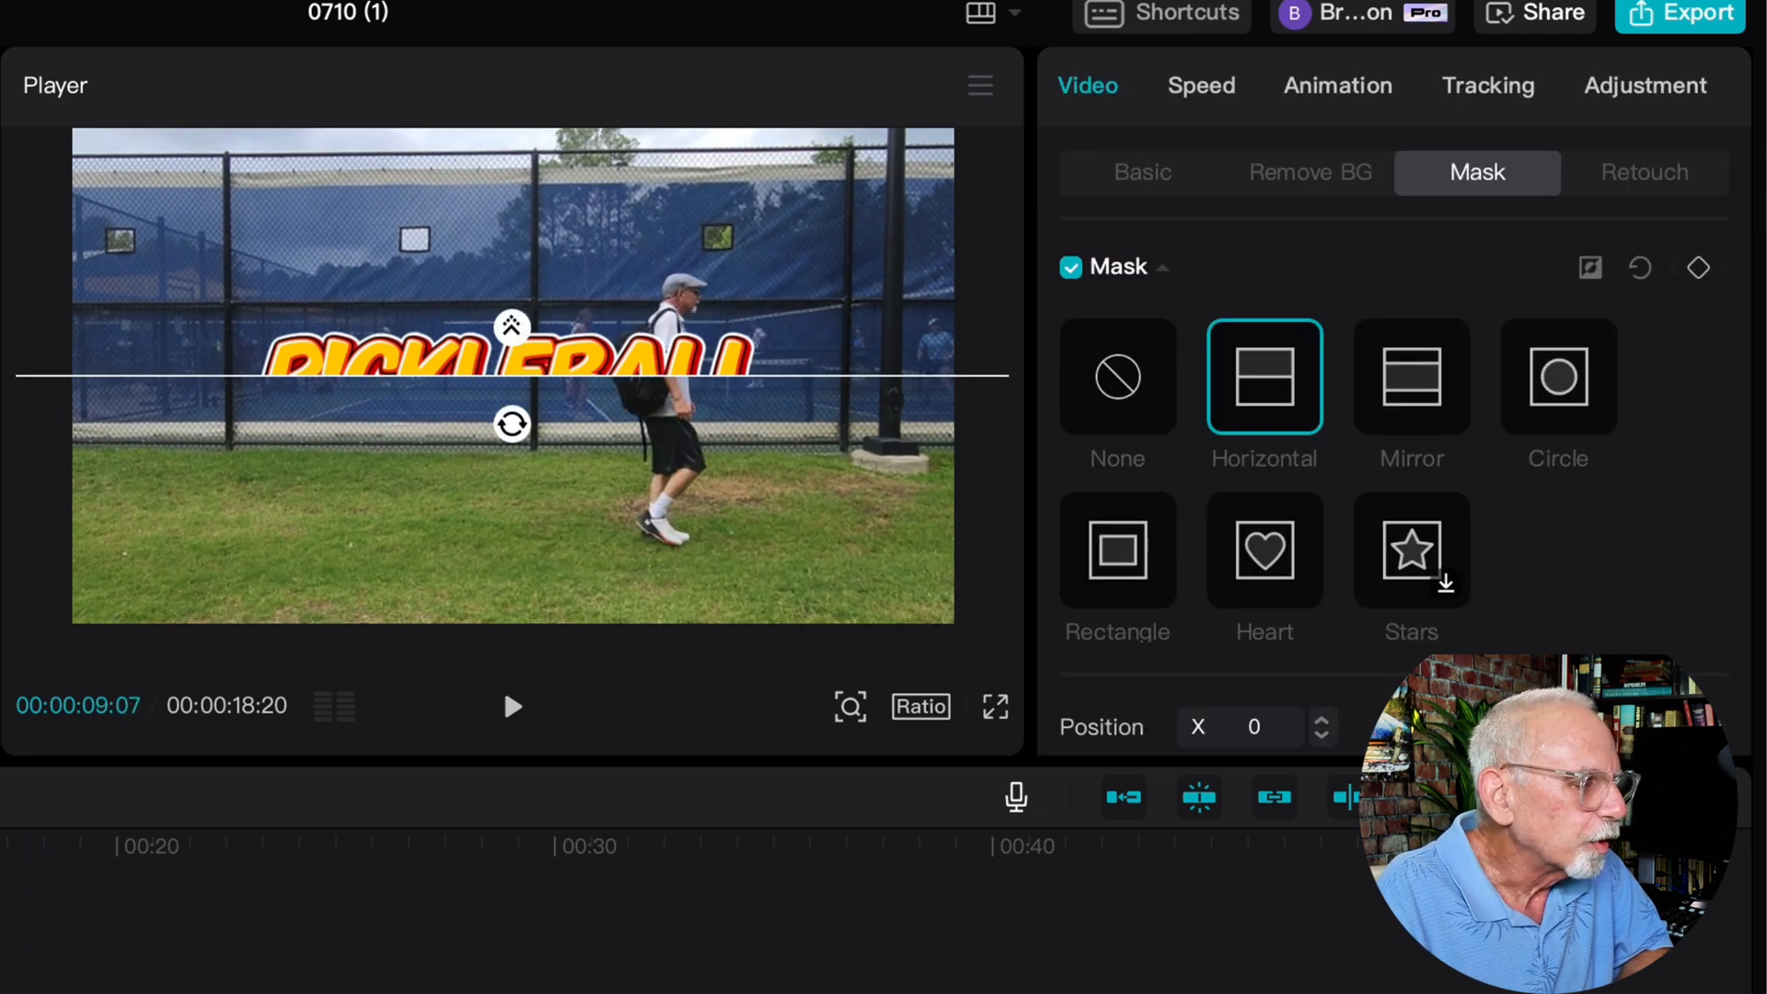
pyautogui.moveTo(512, 423); pyautogui.dragTo(560, 375)
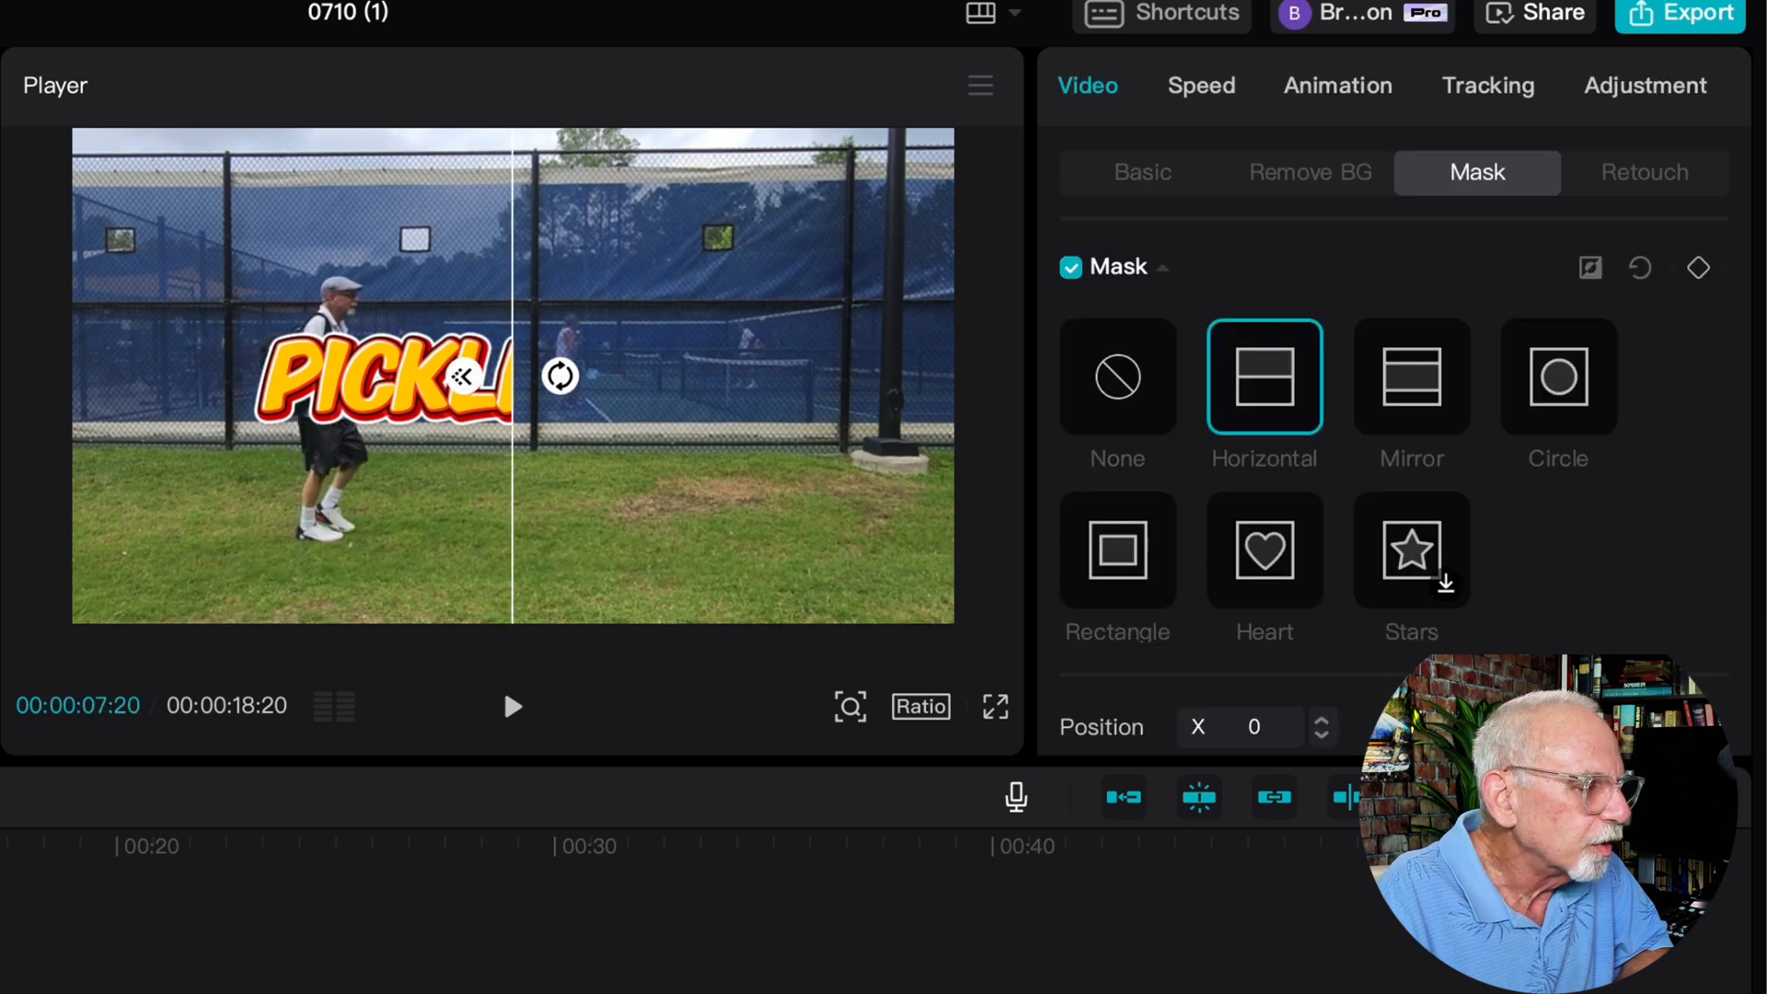
# Keyframe the mask line at X -566 at 00:00:07:20, and move it to X -96 behind the walker at 00:00:08:15
pyautogui.moveTo(509, 489); pyautogui.dragTo(253, 488)
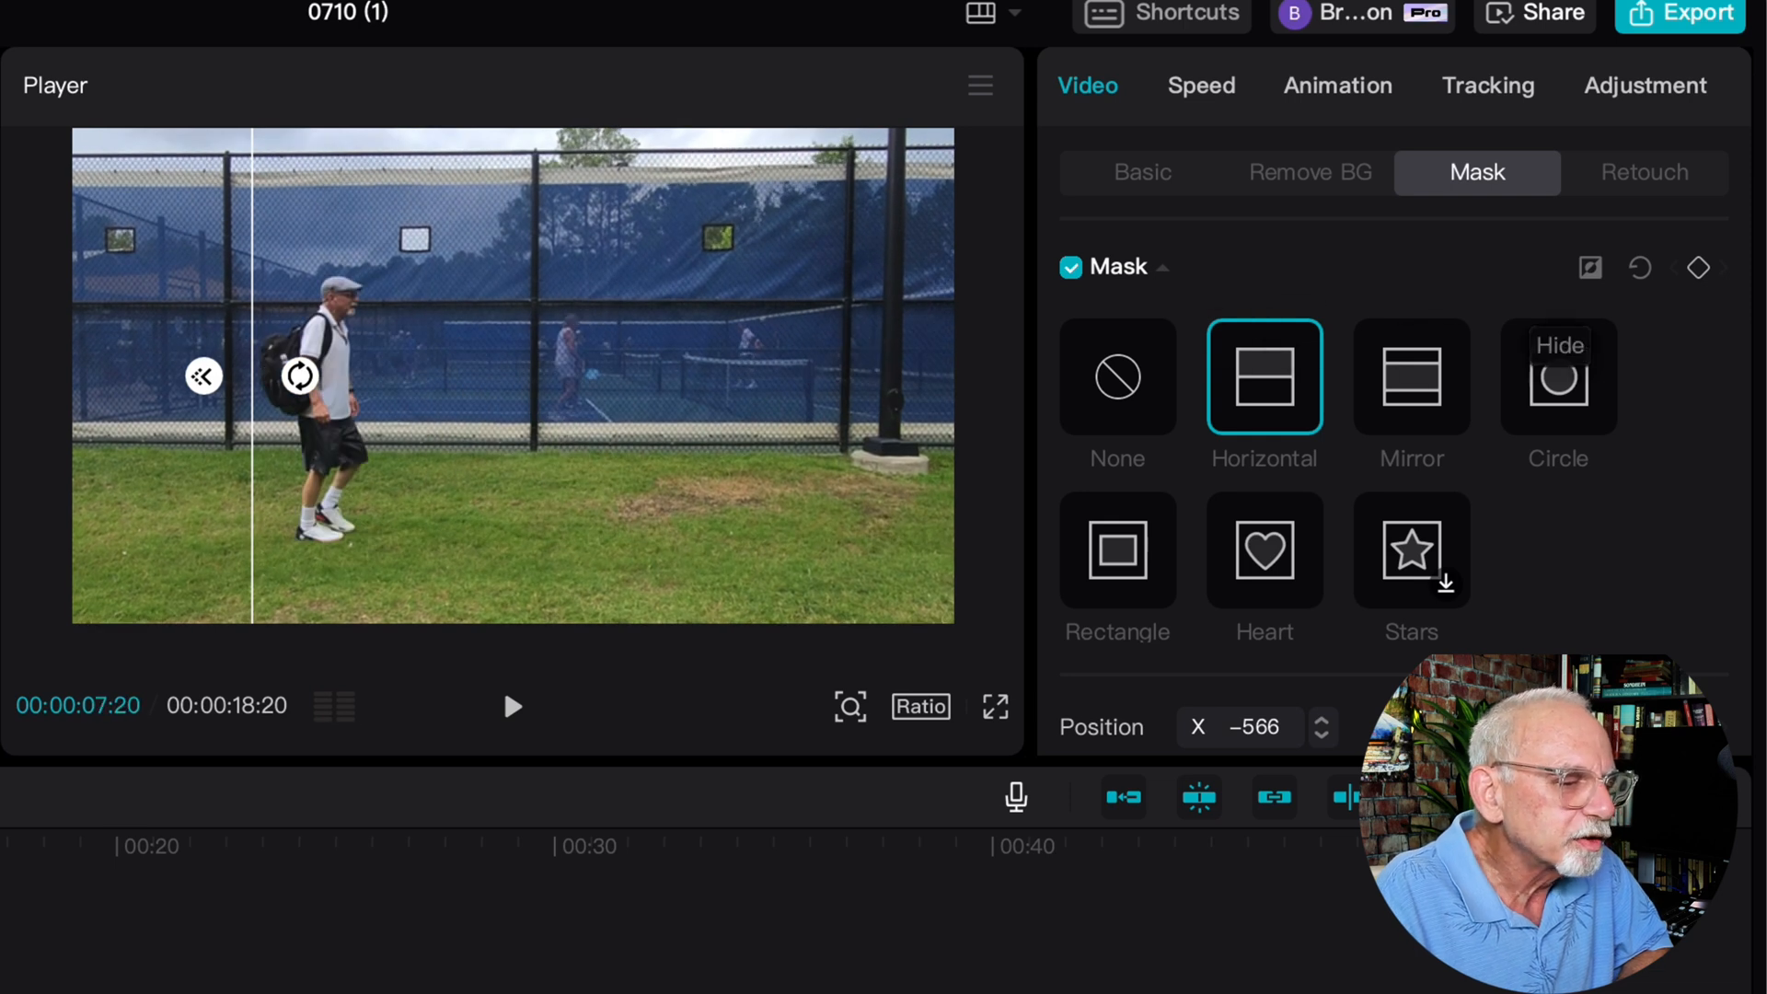
pyautogui.click(1698, 267)
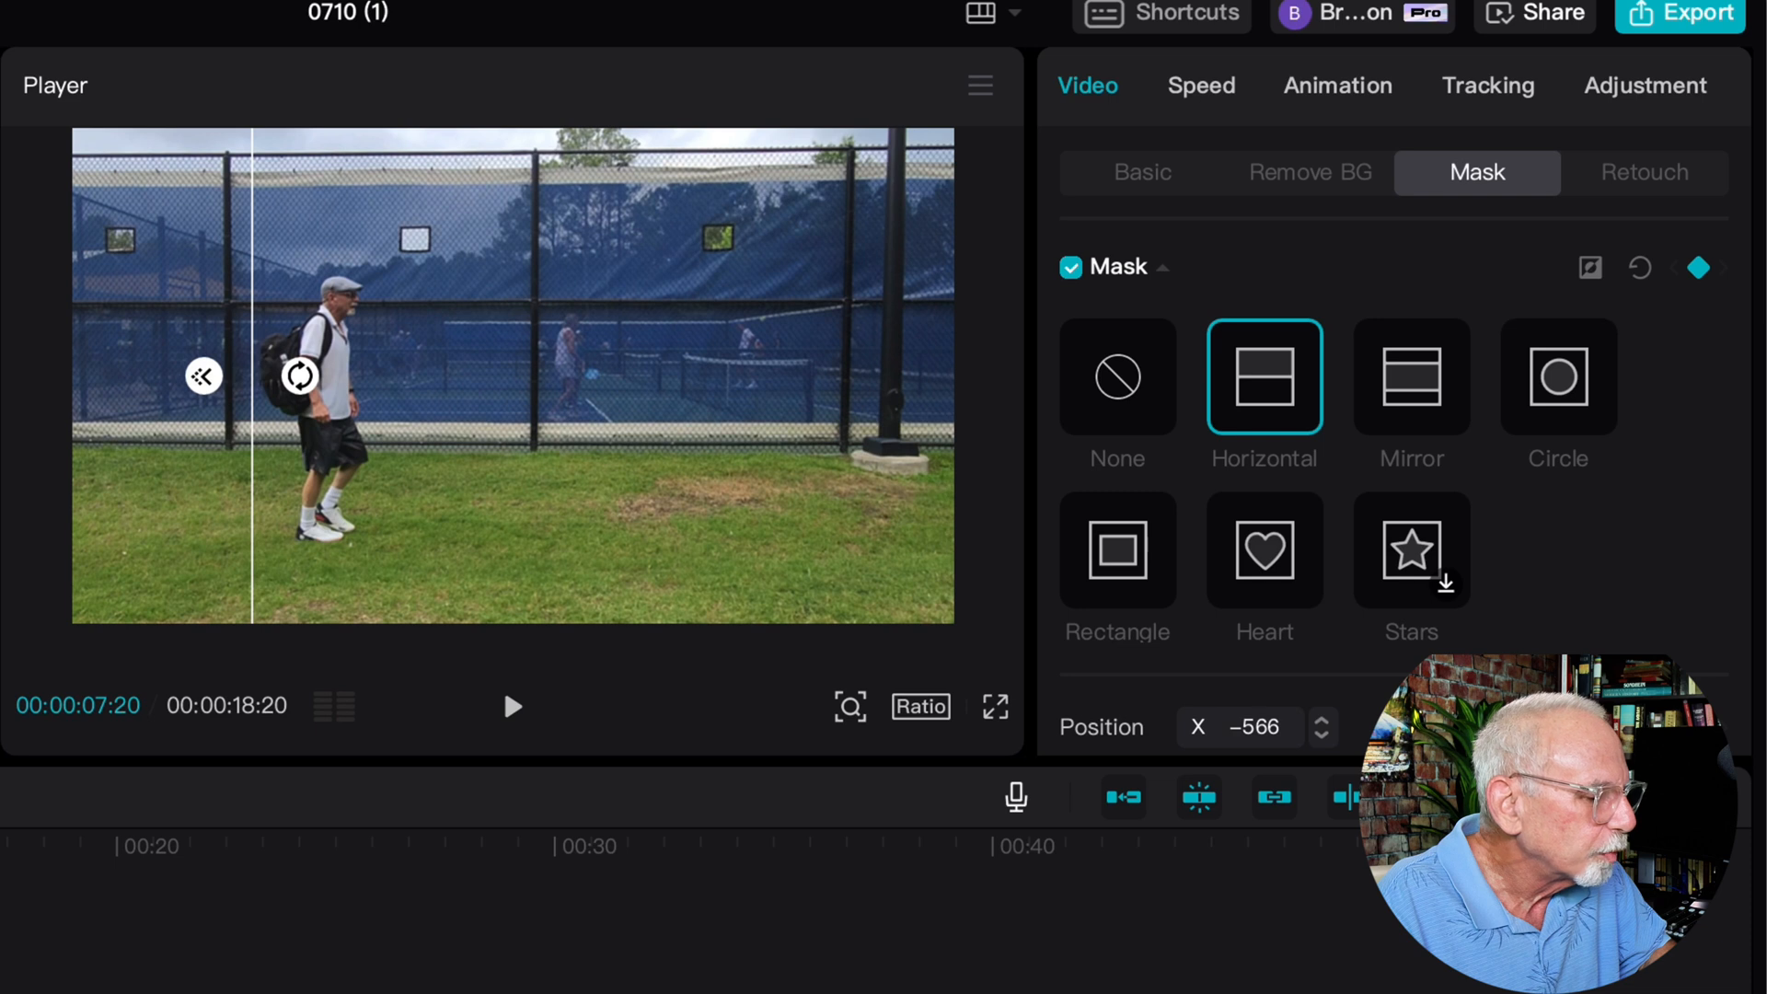
pyautogui.press('space')
pyautogui.press('space')
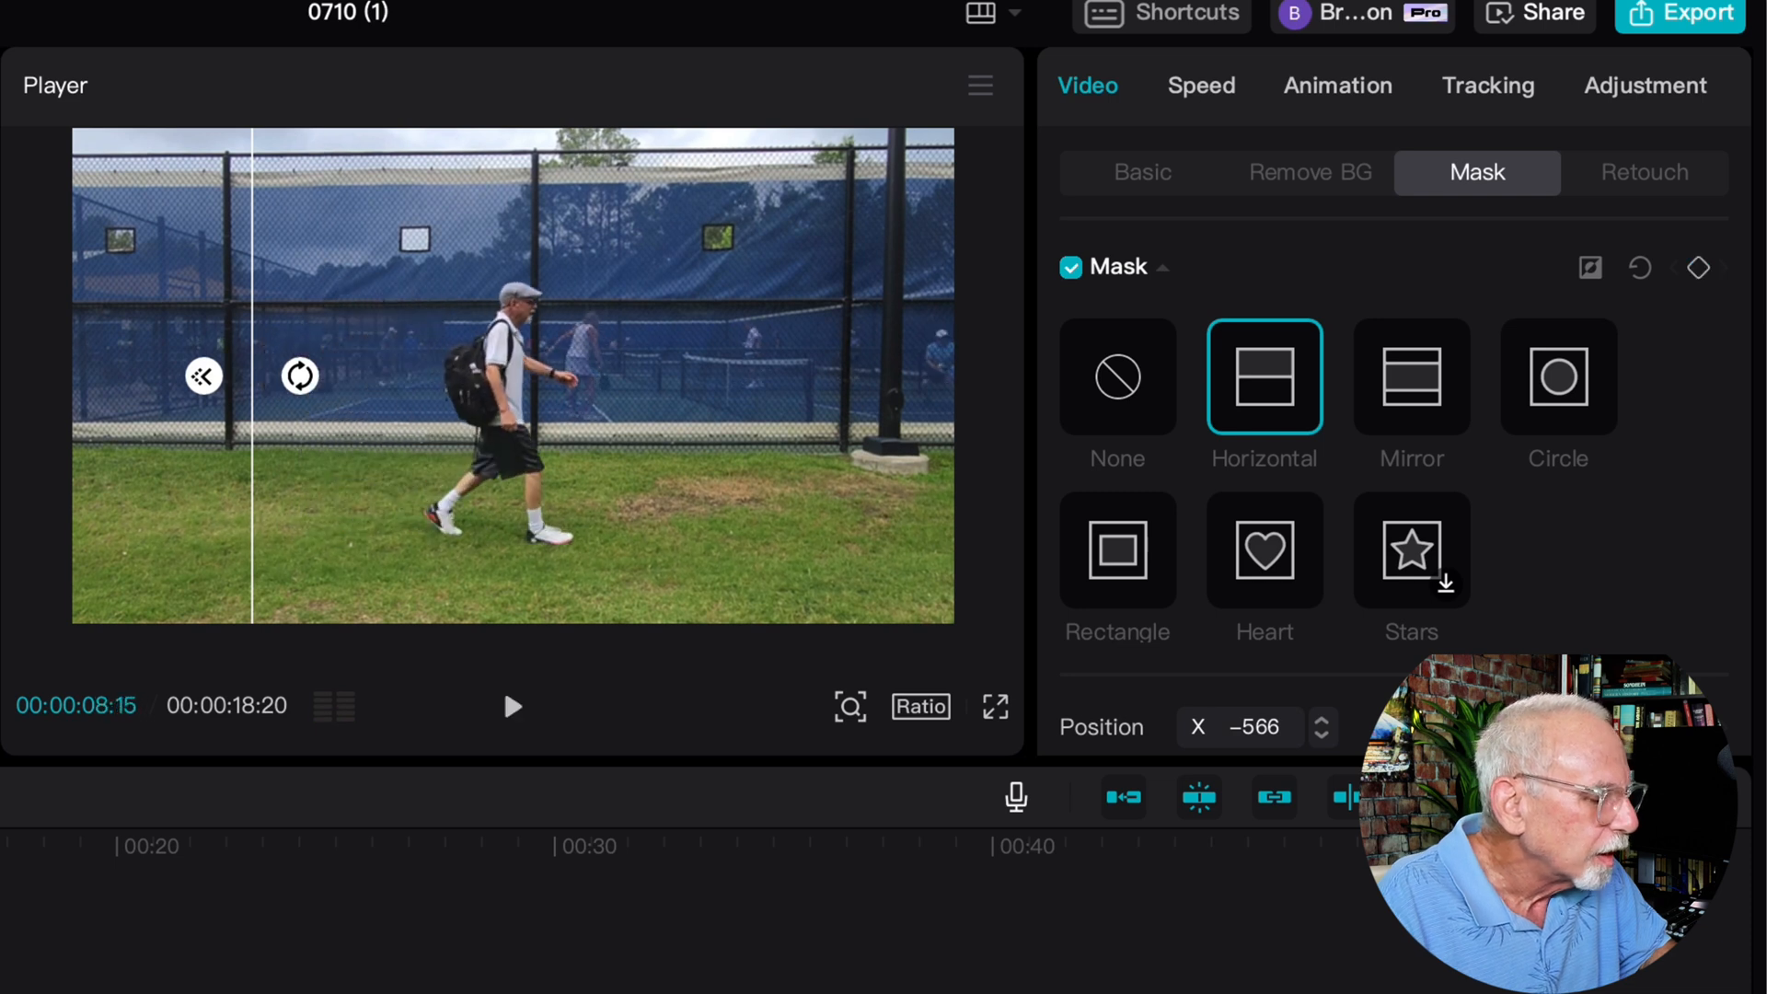
pyautogui.moveTo(253, 505); pyautogui.dragTo(470, 523)
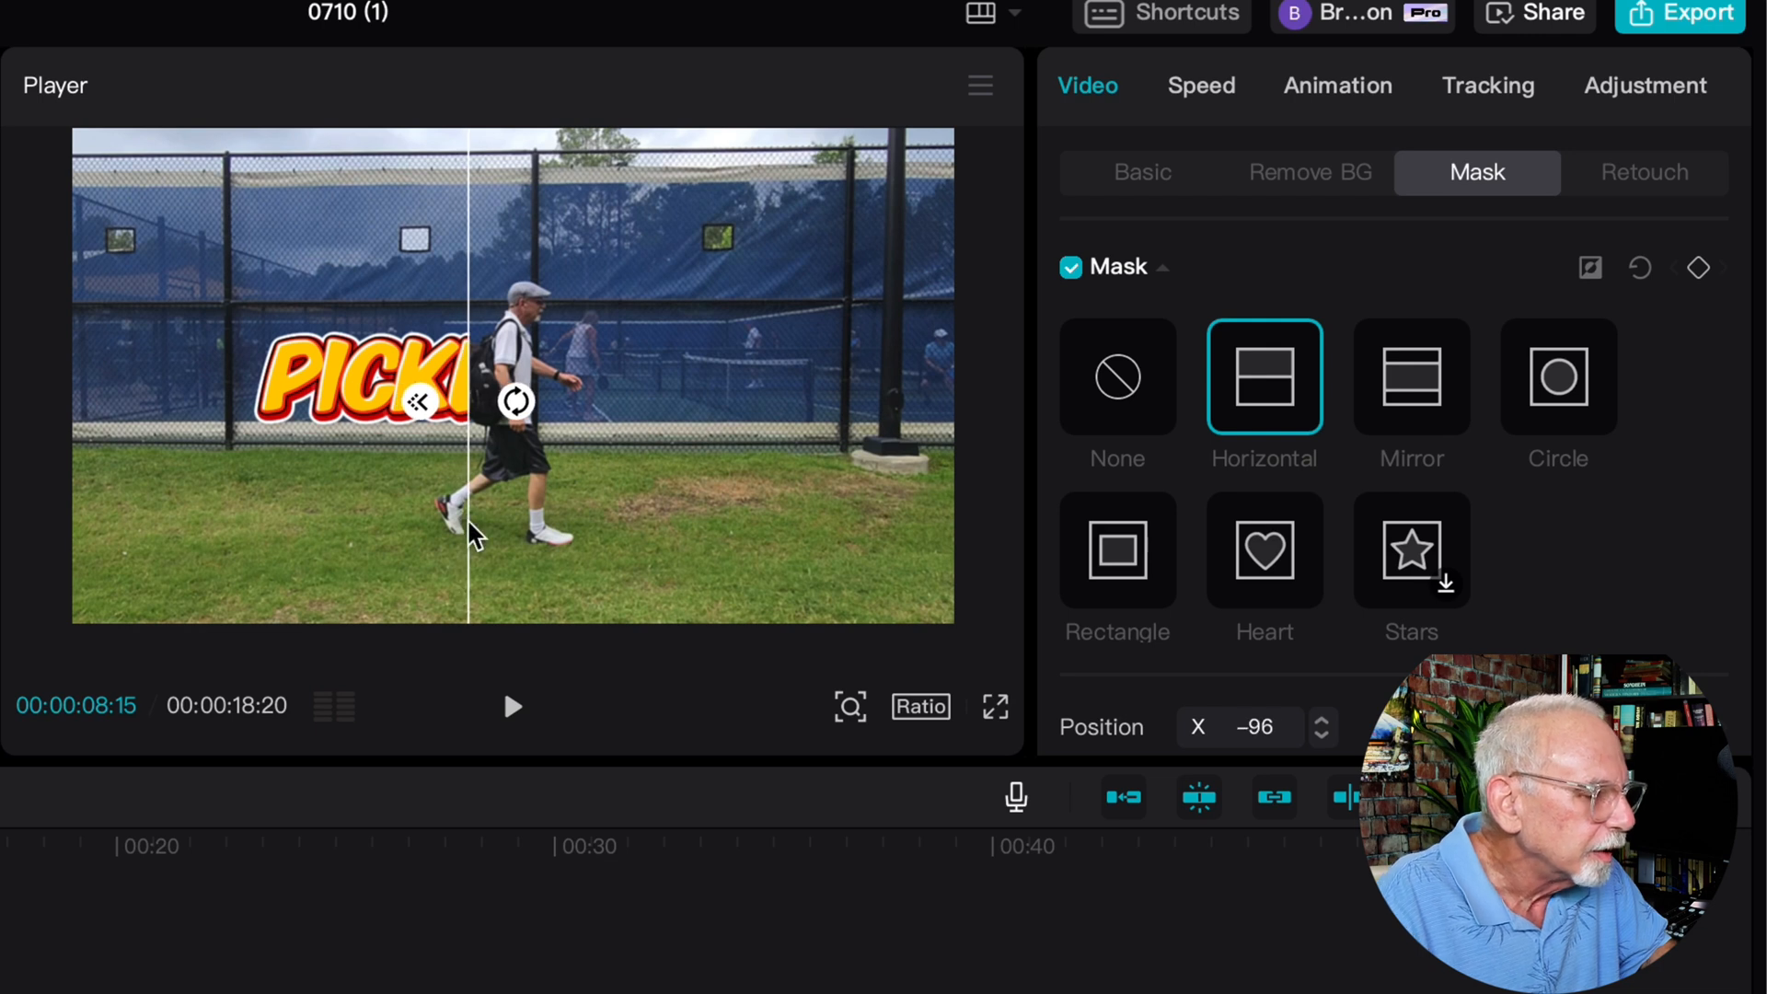
# Follow the walker with the mask line, moving it to X 197 and on to X 447 at 00:00:09:17
pyautogui.press('space')
pyautogui.press('space')
pyautogui.moveTo(469, 523); pyautogui.dragTo(604, 550)
pyautogui.press('space')
pyautogui.press('space')
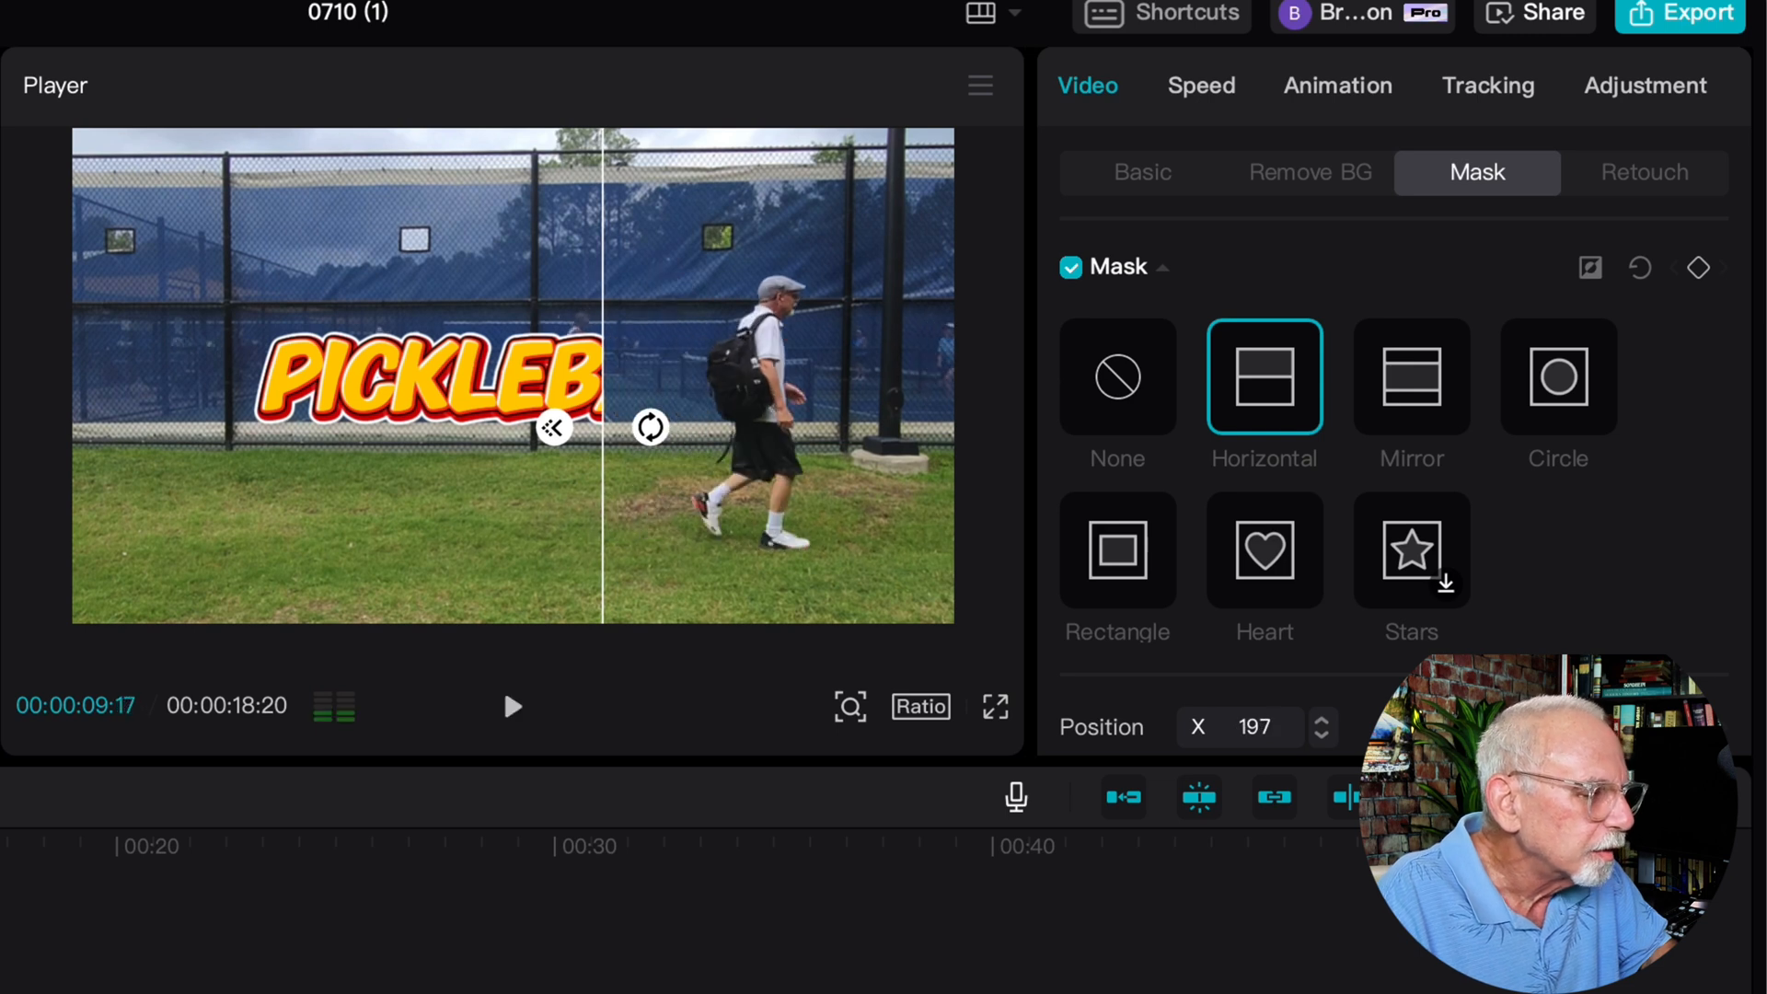
pyautogui.moveTo(603, 427); pyautogui.dragTo(718, 477)
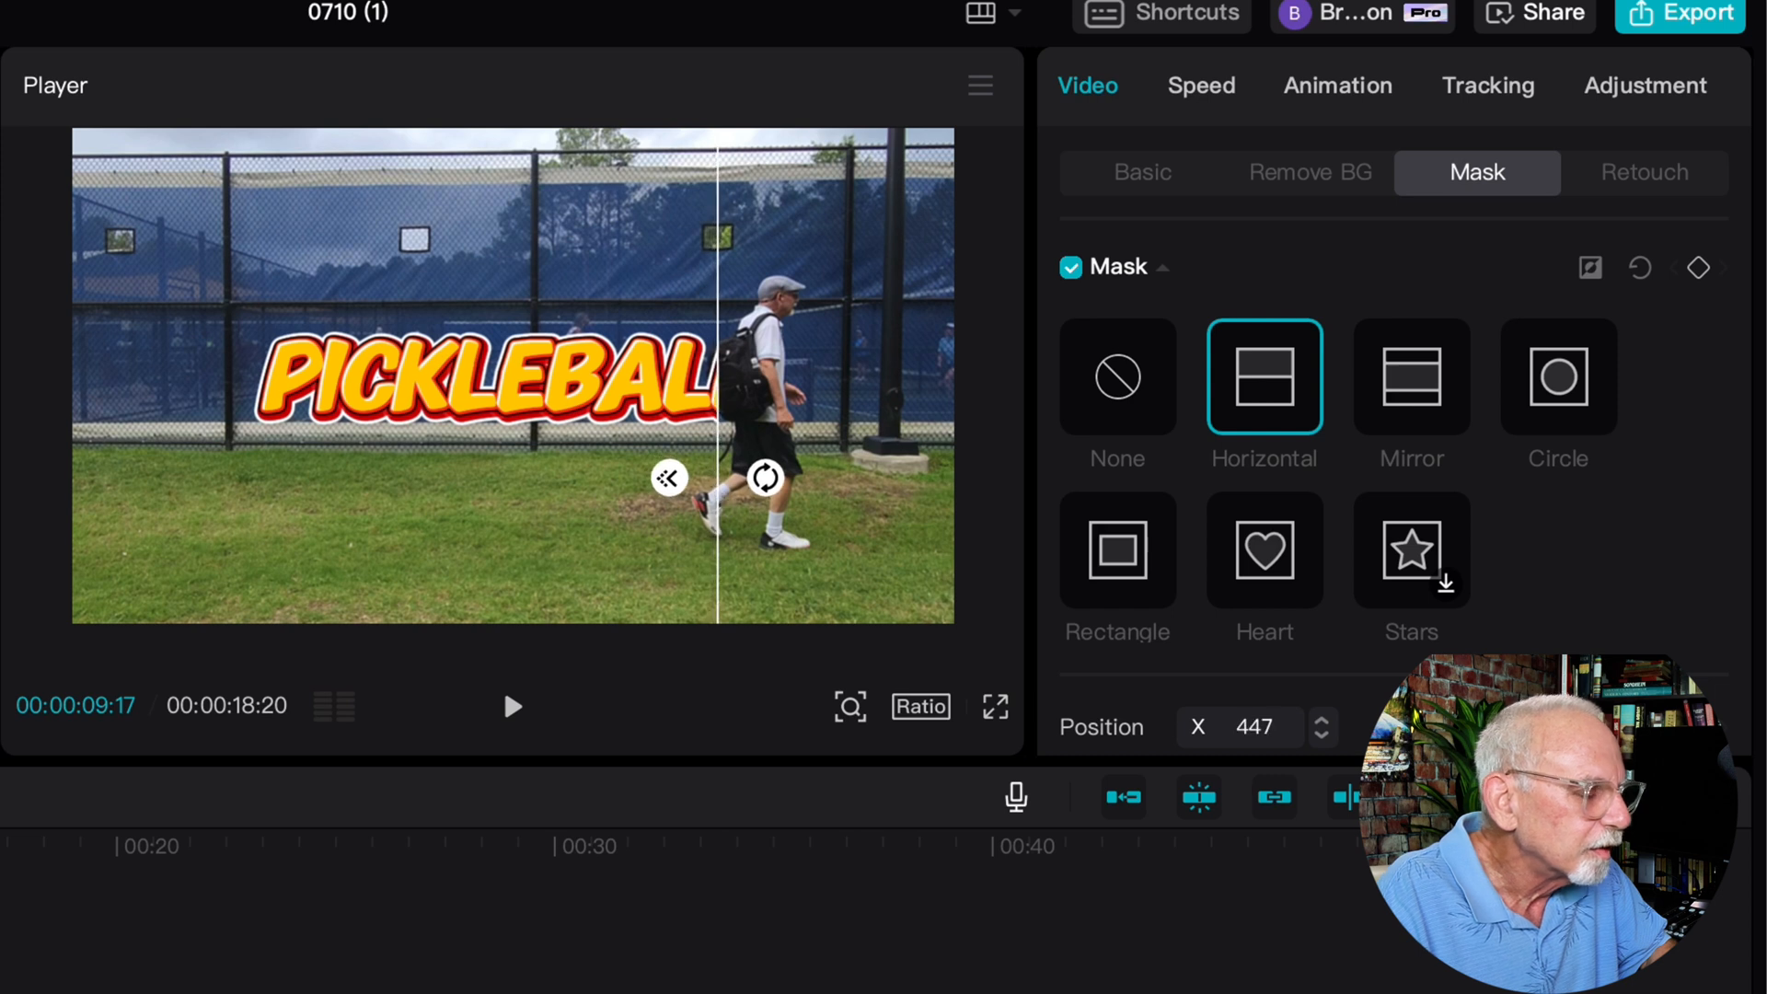
# Advance the video and move the mask line past the title to the frame's right edge at X 960
pyautogui.press('space')
pyautogui.press('space')
pyautogui.moveTo(718, 480); pyautogui.dragTo(953, 505)
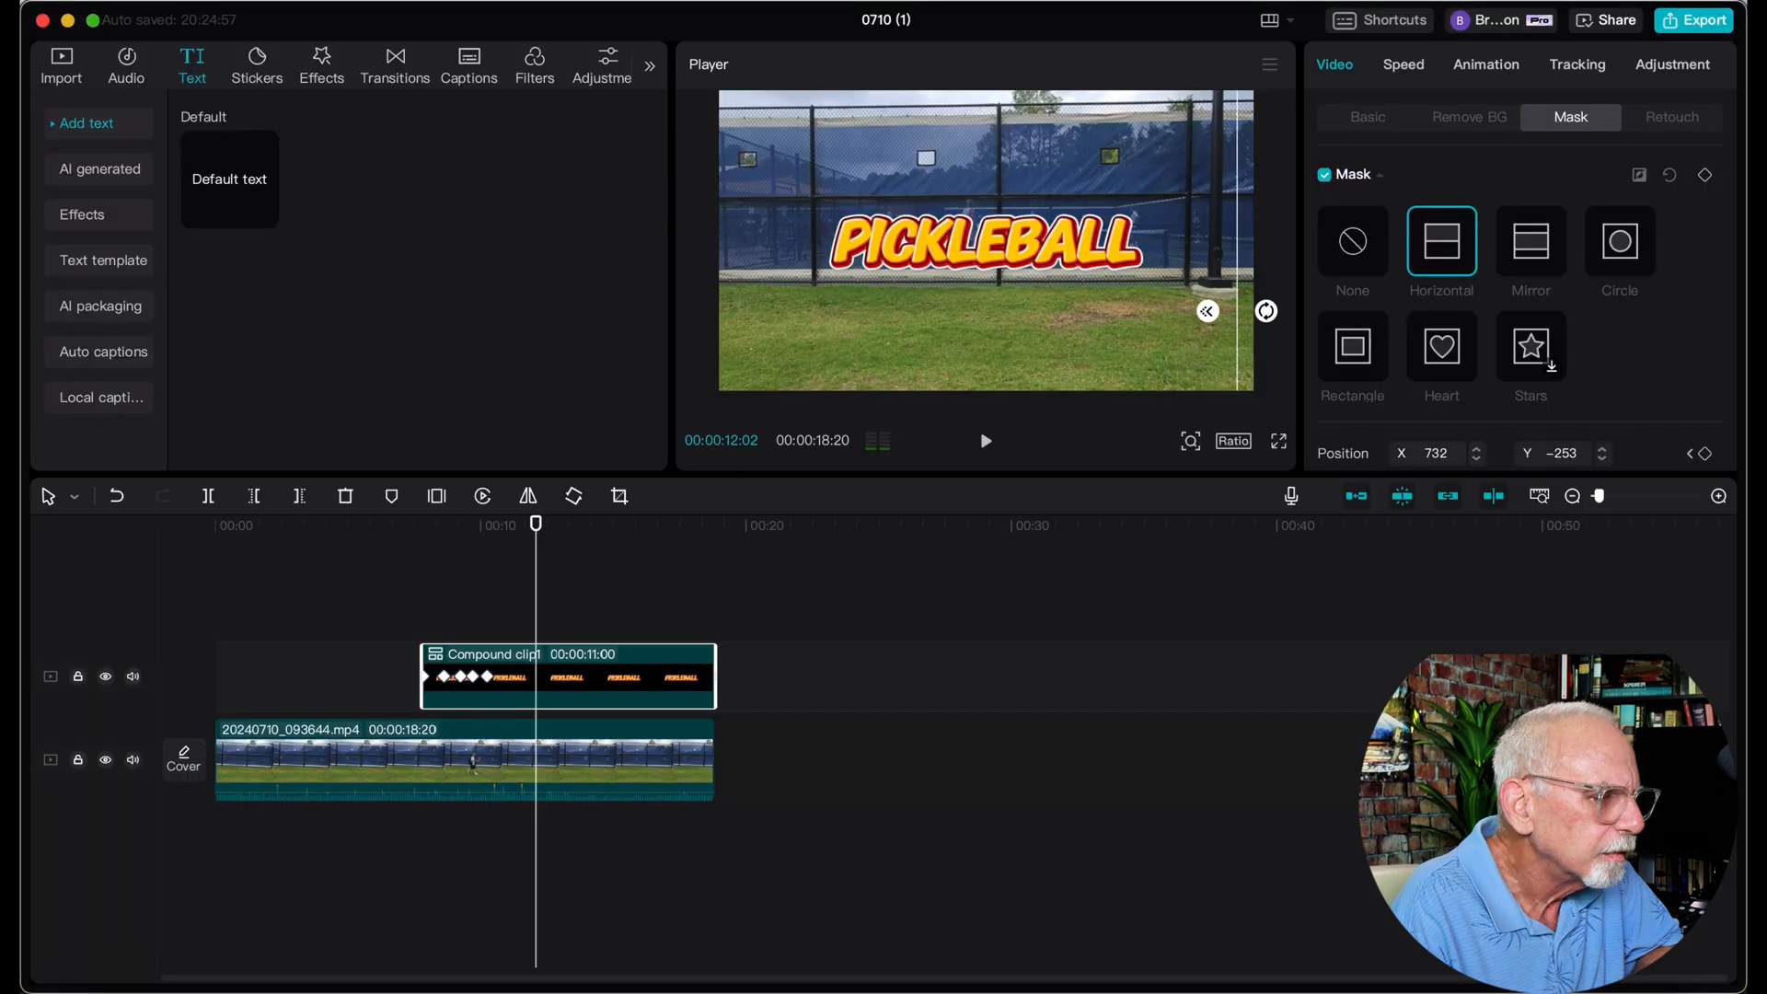
pyautogui.moveTo(1224, 274); pyautogui.dragTo(1267, 280)
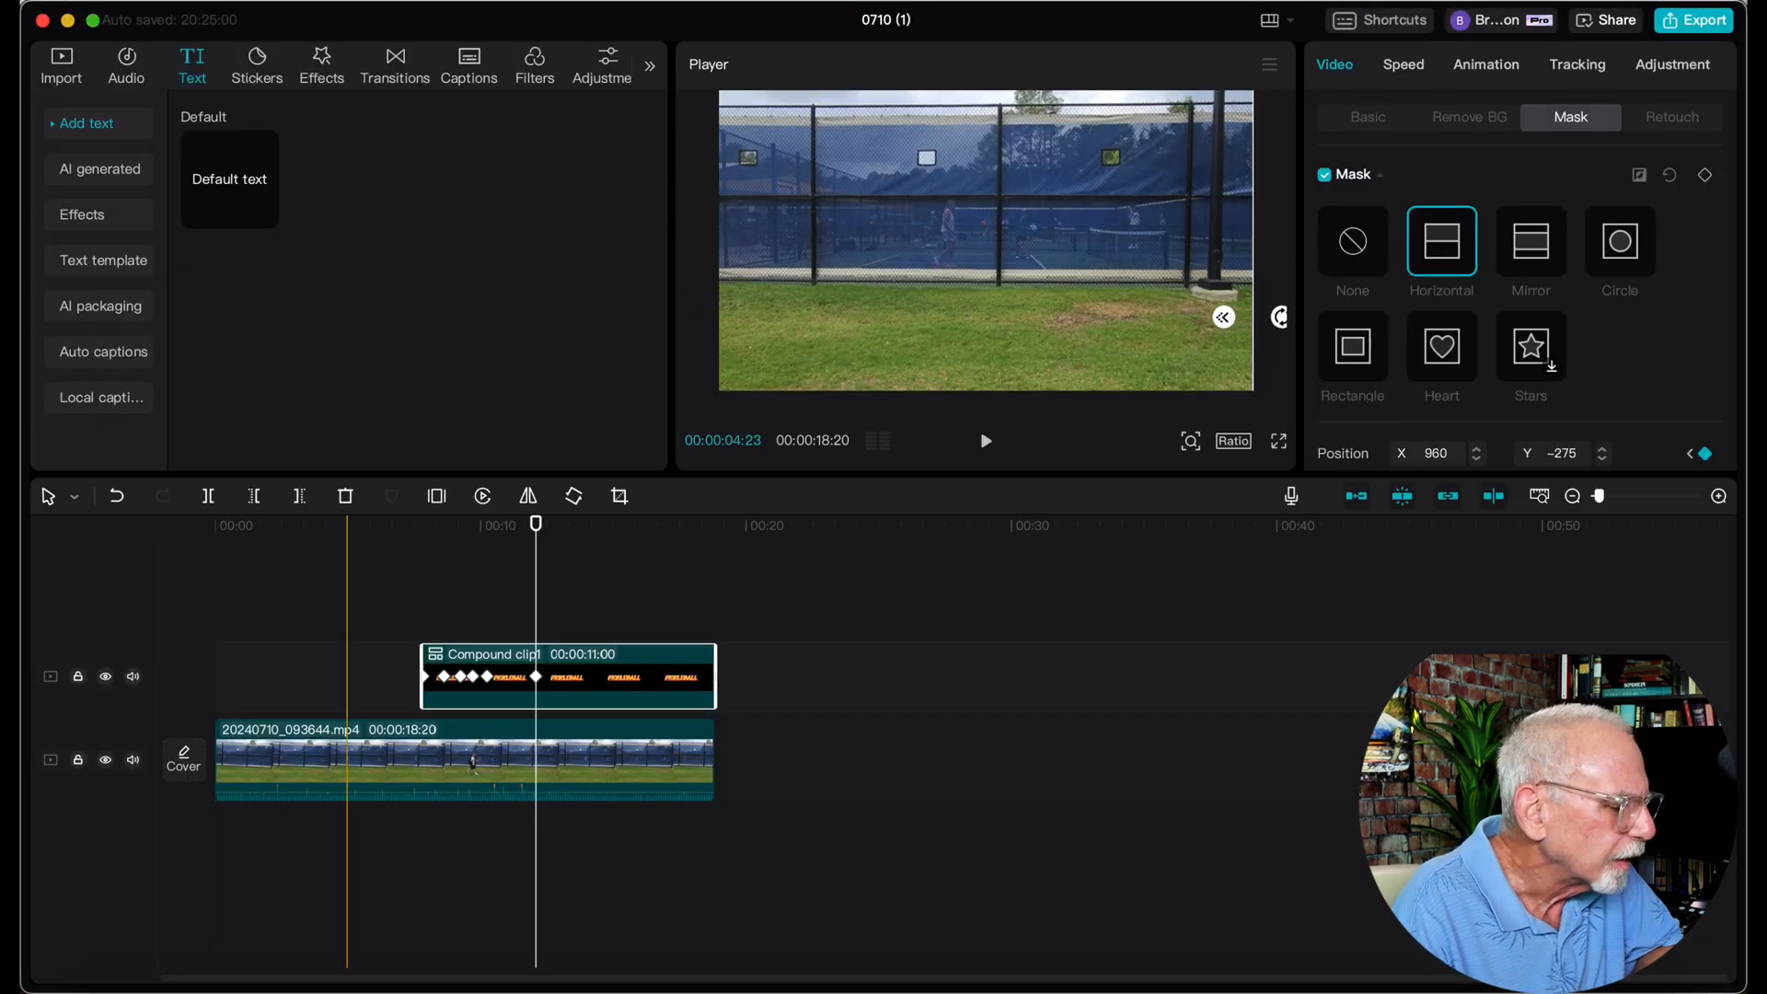
# Play back the title reveal from just before the title clip starts, and stop playback
pyautogui.click(408, 599)
pyautogui.press('space')
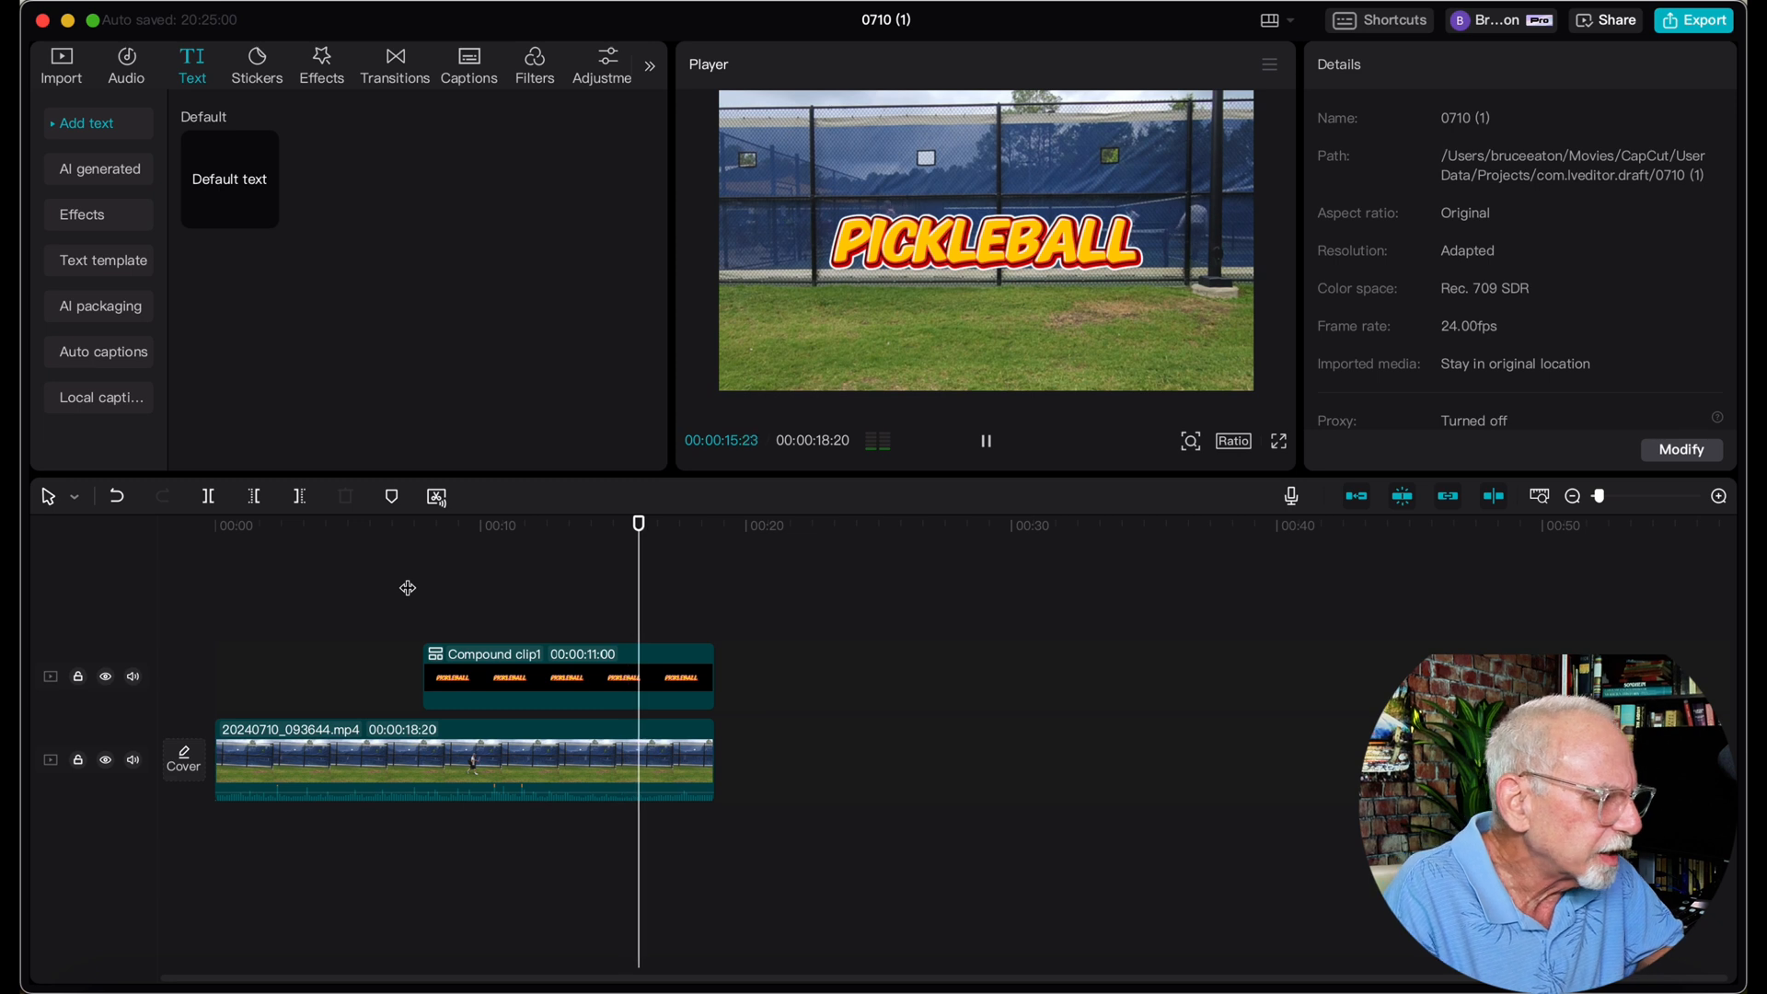
pyautogui.press('space')
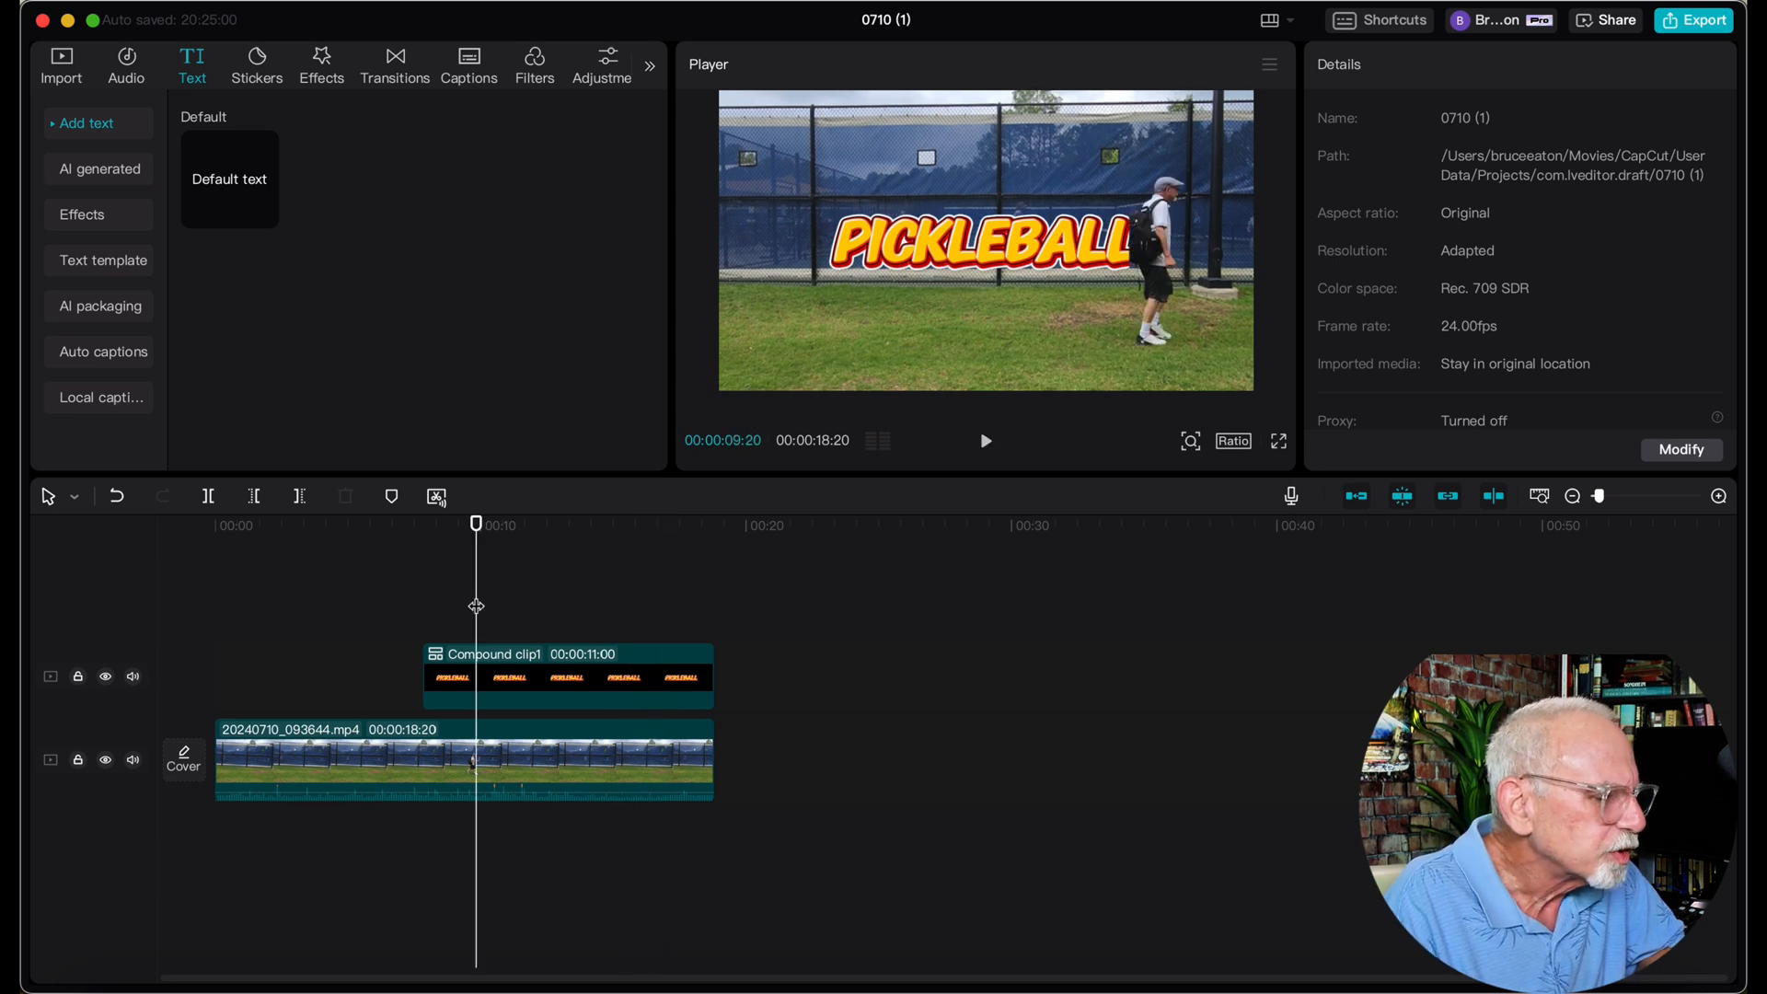
# Soften the mask edge on the compound clip with a feather of 9, and play back the reveal
pyautogui.click(490, 663)
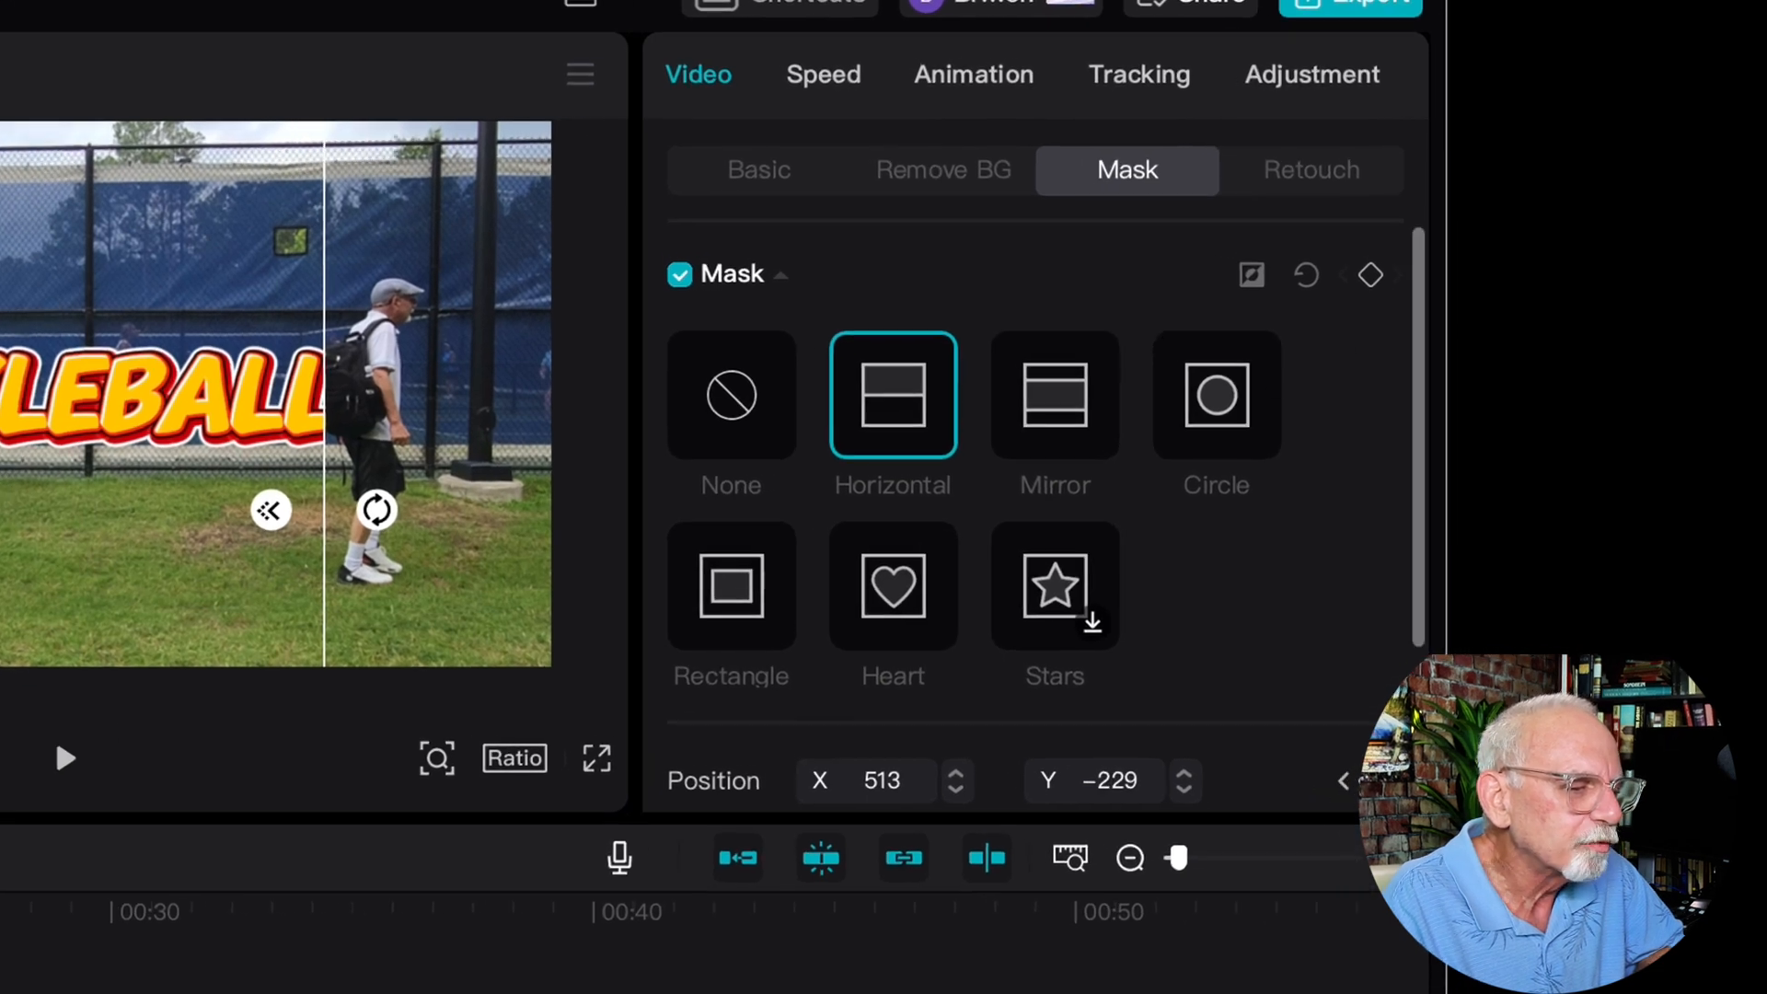
pyautogui.scroll(-3, 1036, 506)
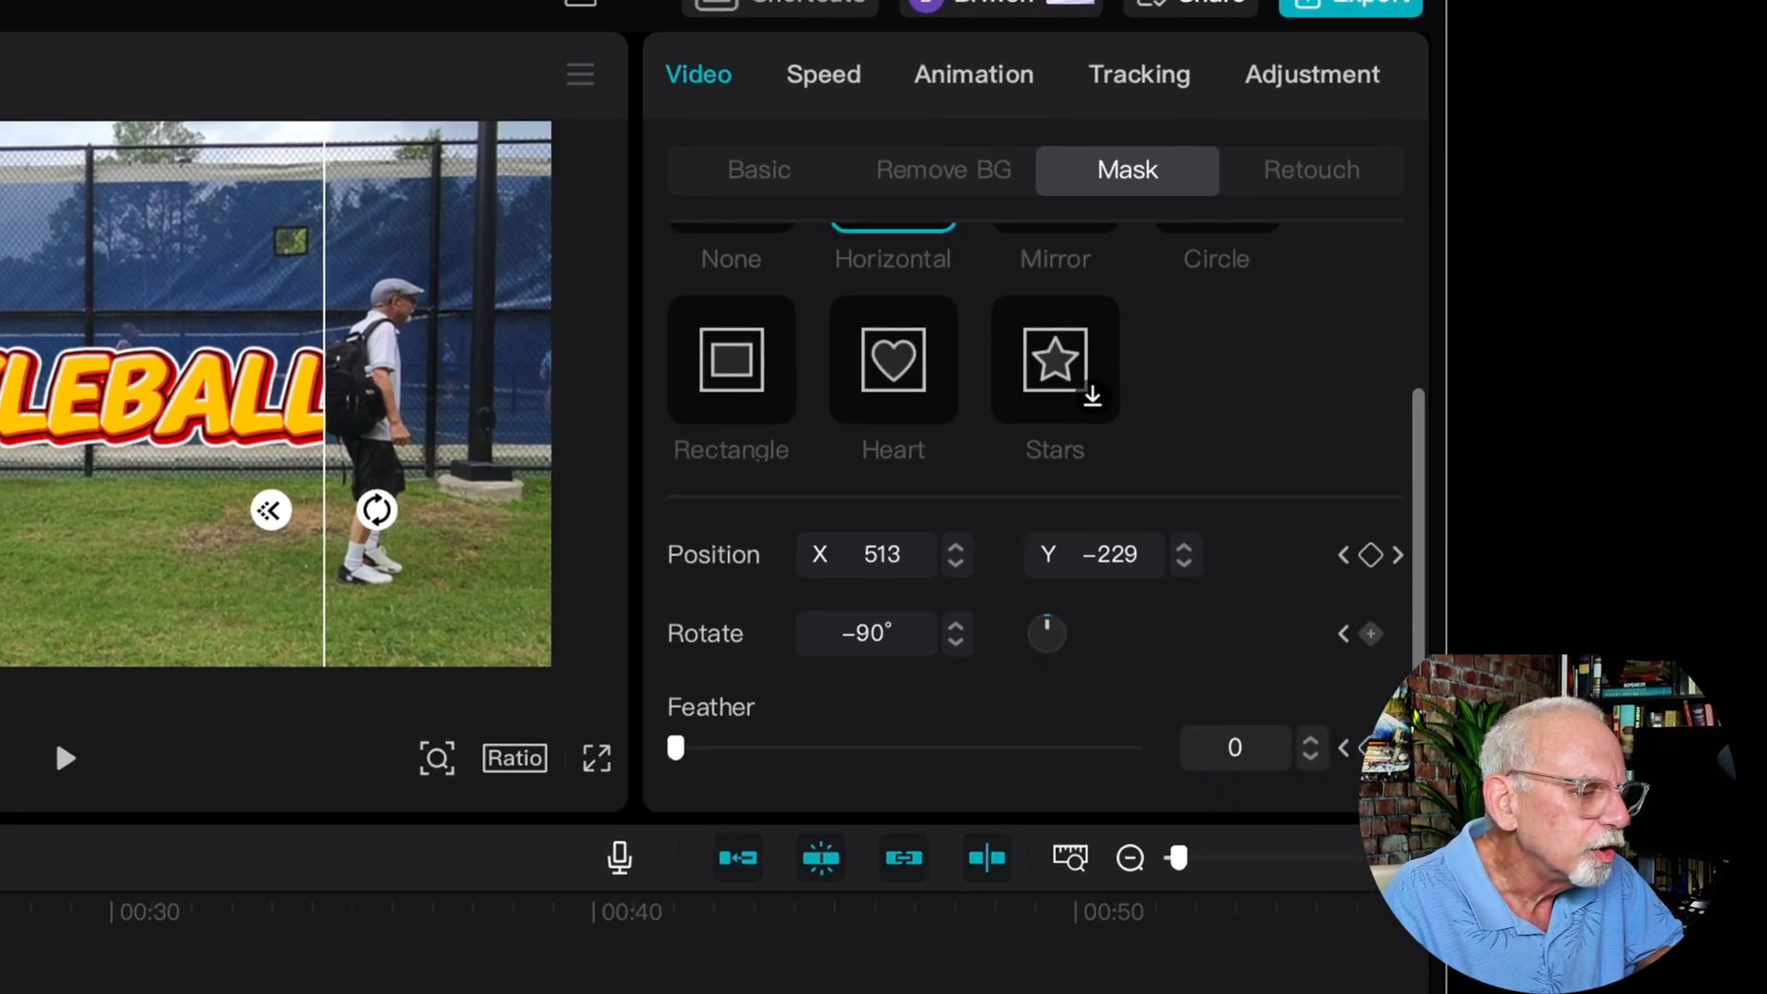
pyautogui.moveTo(676, 749); pyautogui.dragTo(712, 748)
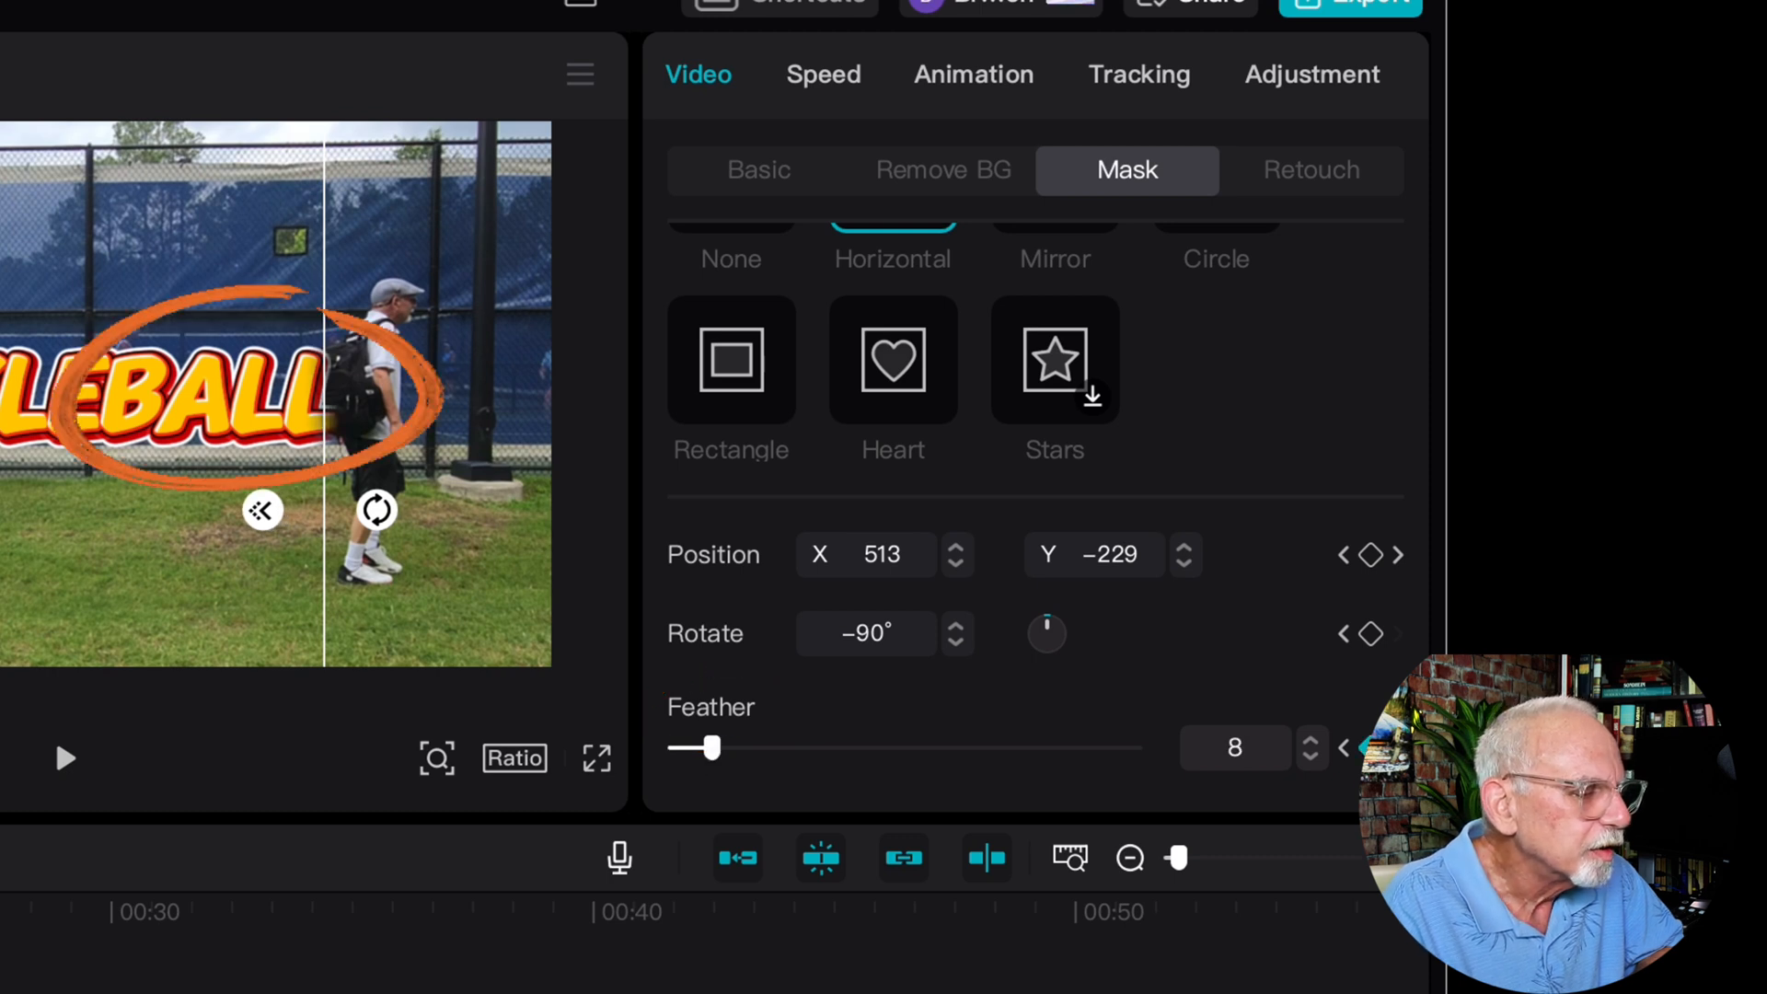
pyautogui.moveTo(712, 747); pyautogui.dragTo(676, 748)
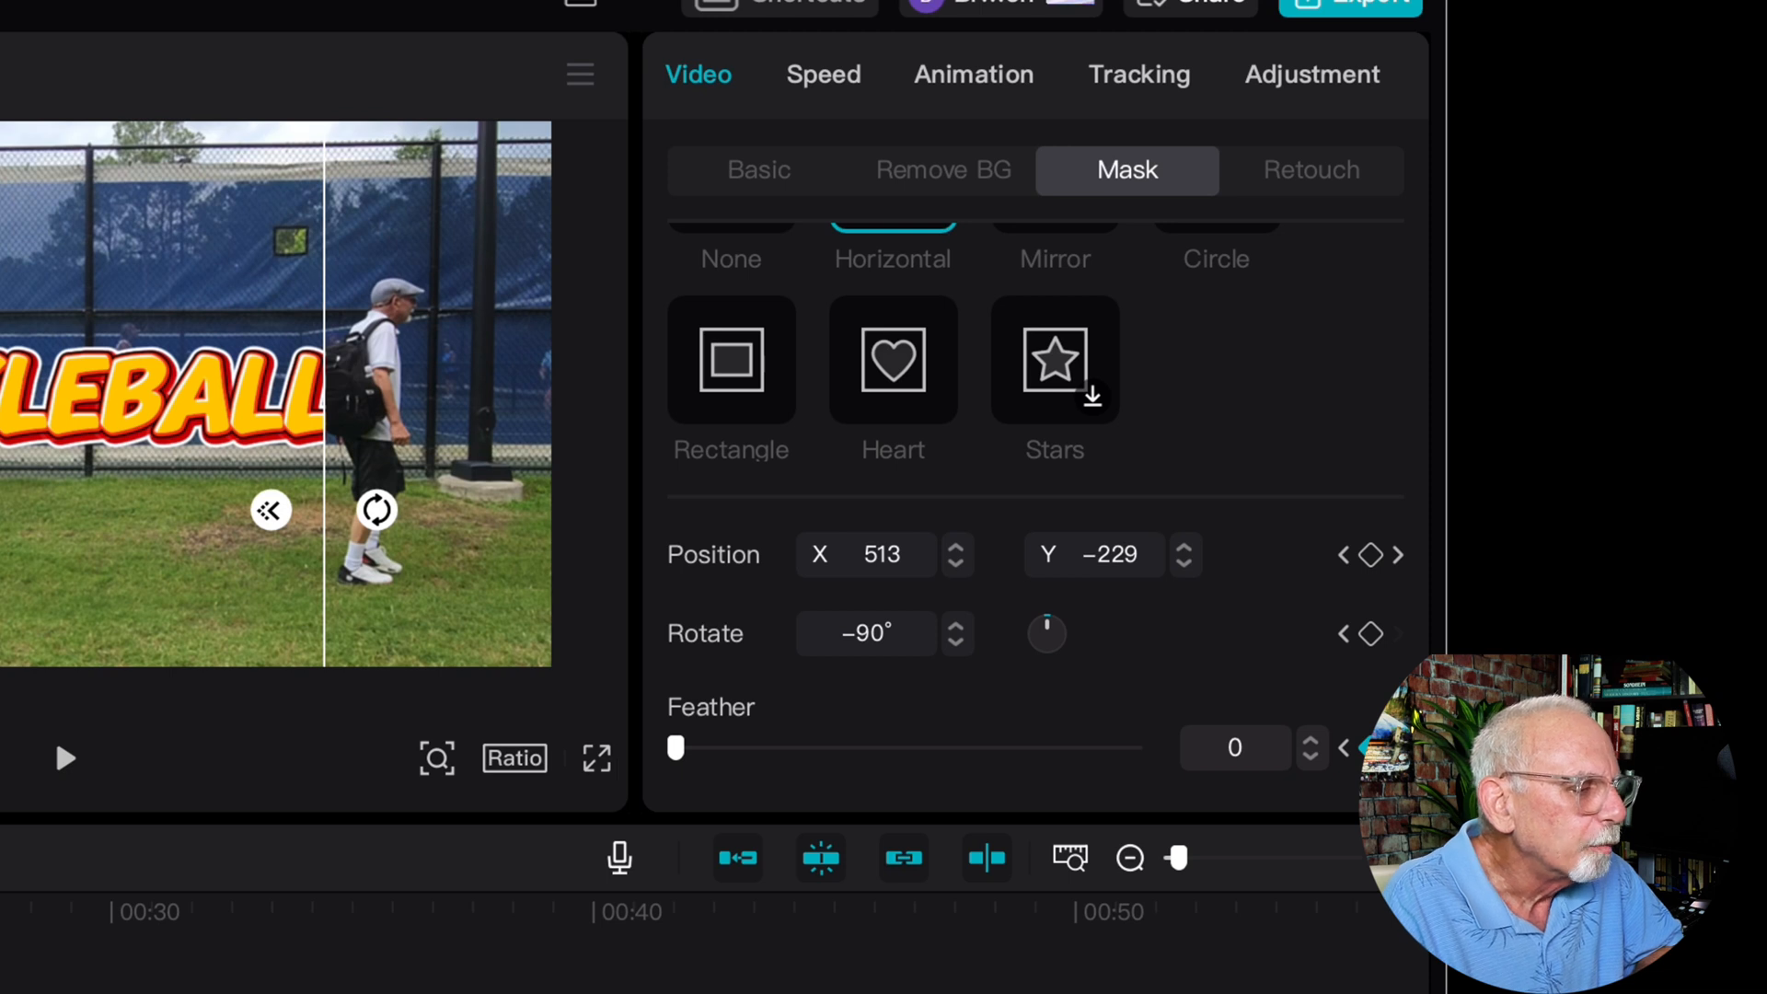
pyautogui.moveTo(675, 748); pyautogui.dragTo(716, 747)
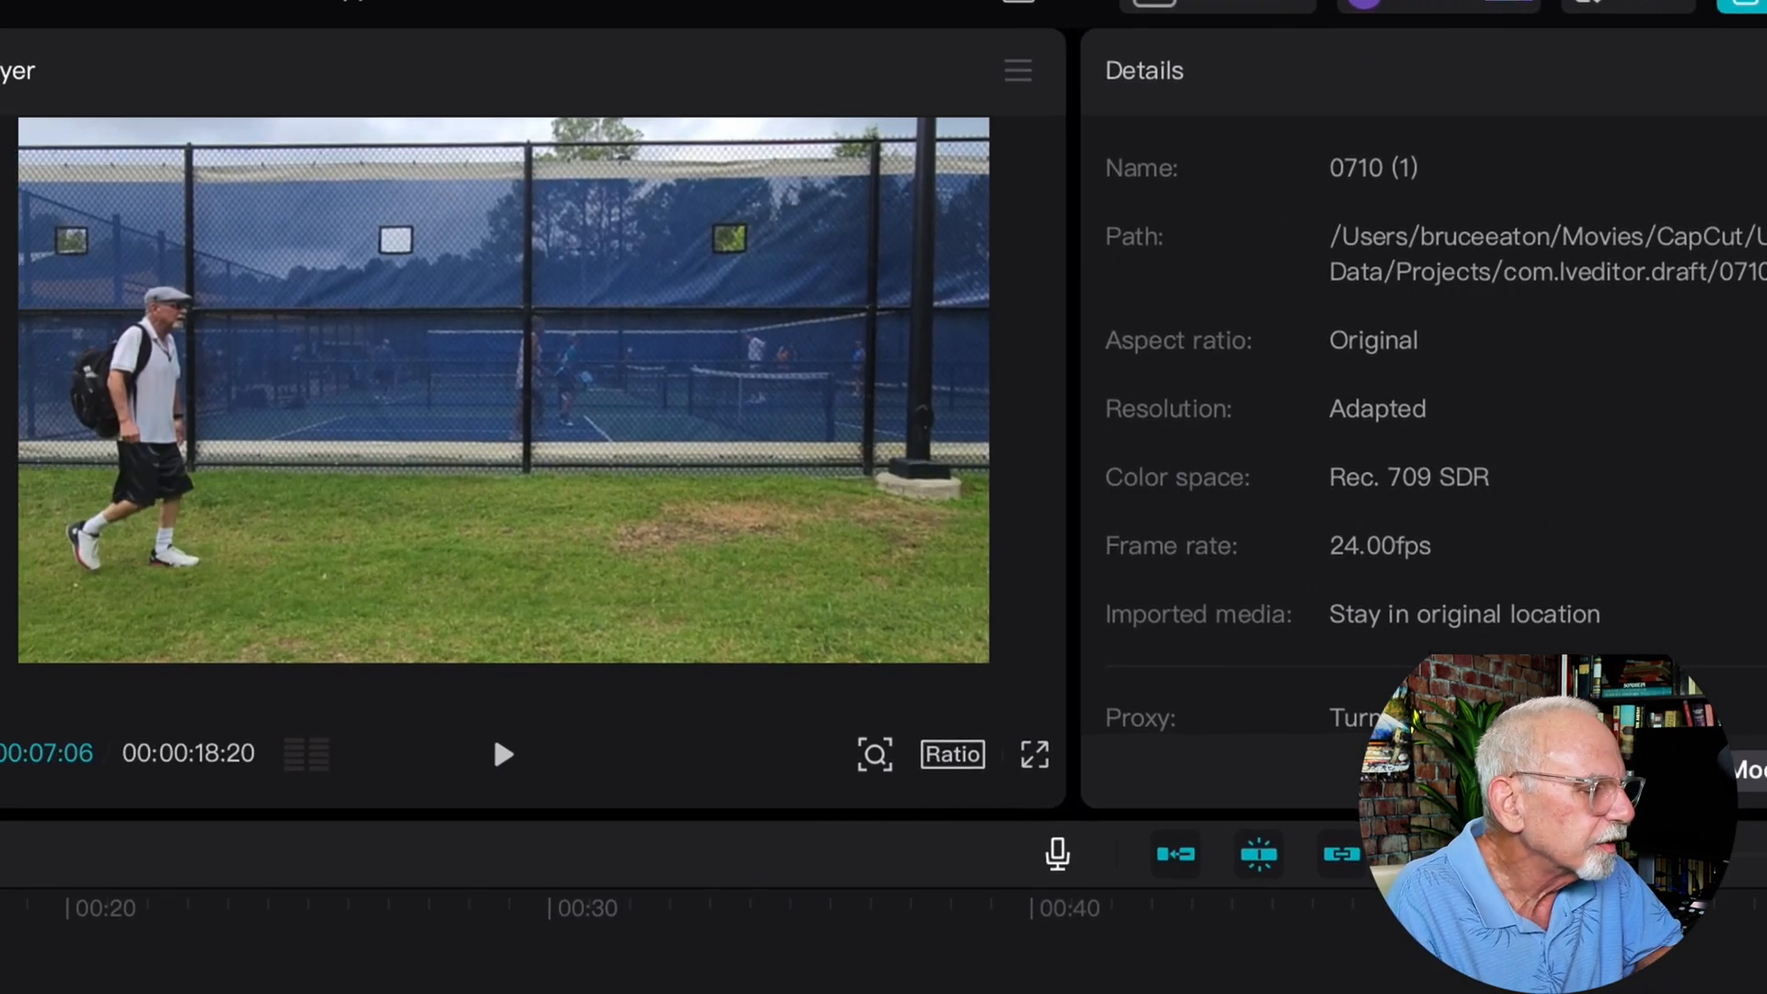
pyautogui.click(66, 758)
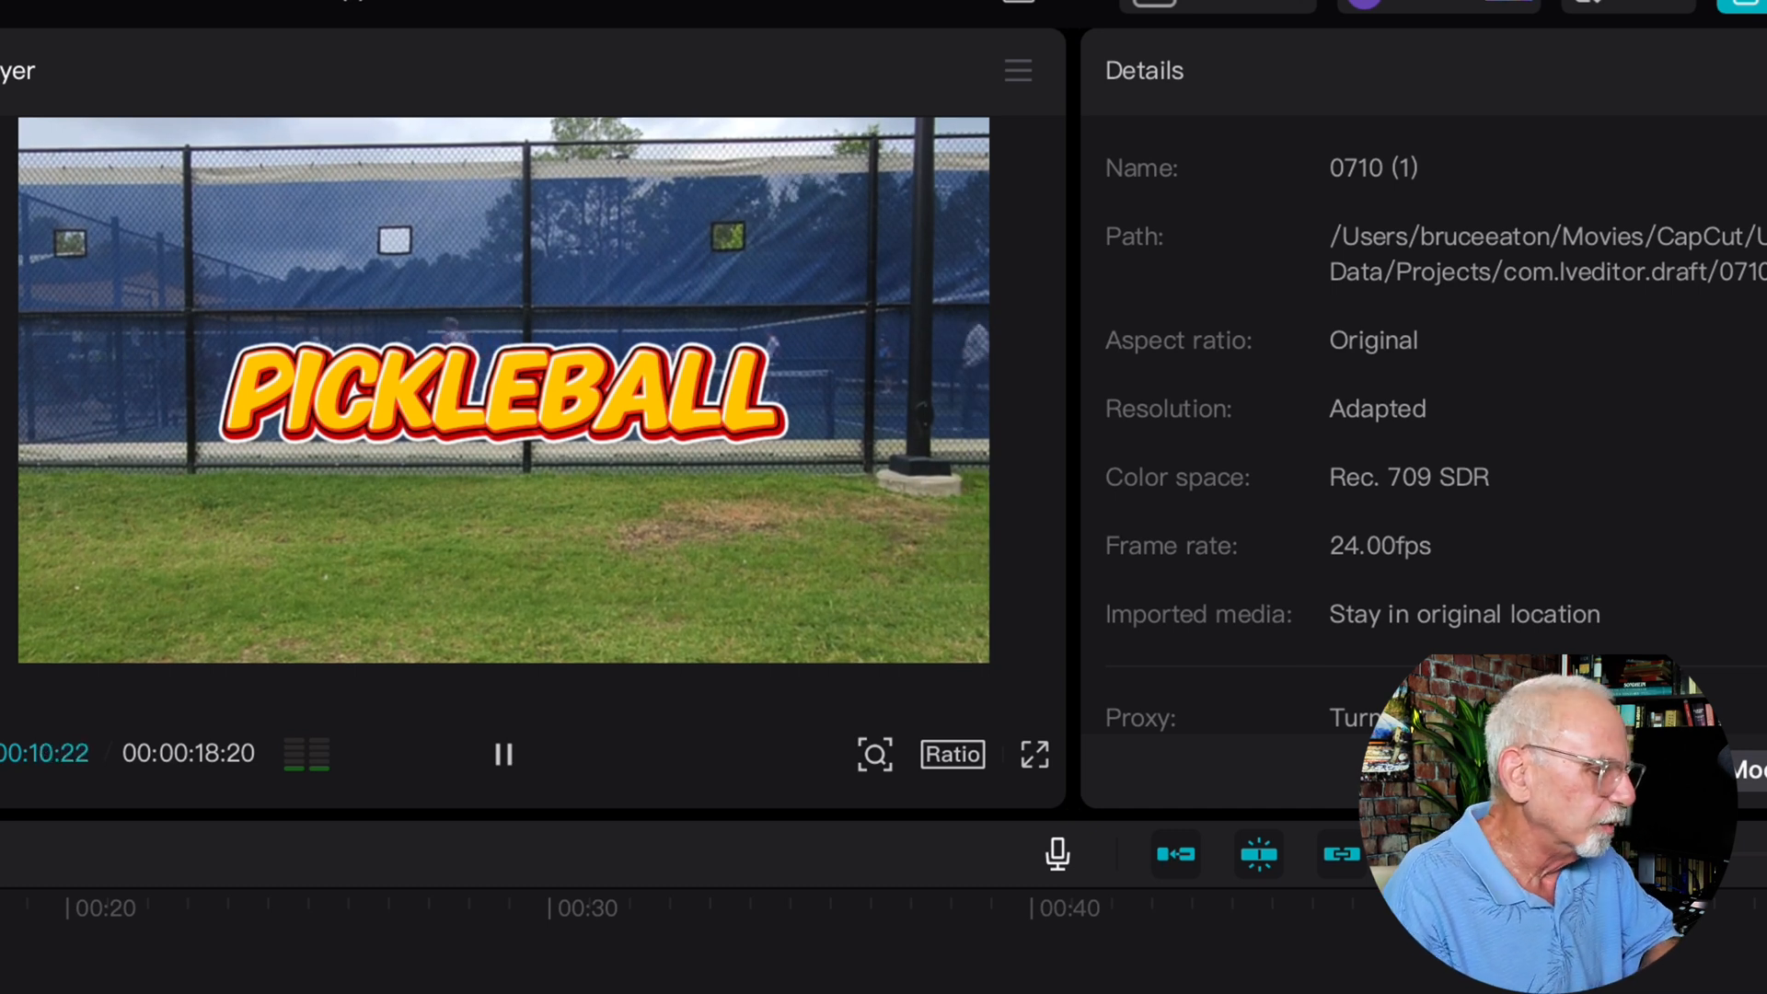
# Split the compound clip at 00:00:10:21, once the walker has fully uncovered the title
pyautogui.click(492, 731)
pyautogui.press('Up')
pyautogui.press('Right')
pyautogui.press('Right')
pyautogui.press('Right')
pyautogui.press('Right')
pyautogui.press('Right')
pyautogui.press('Right')
pyautogui.press('space')
pyautogui.press('space')
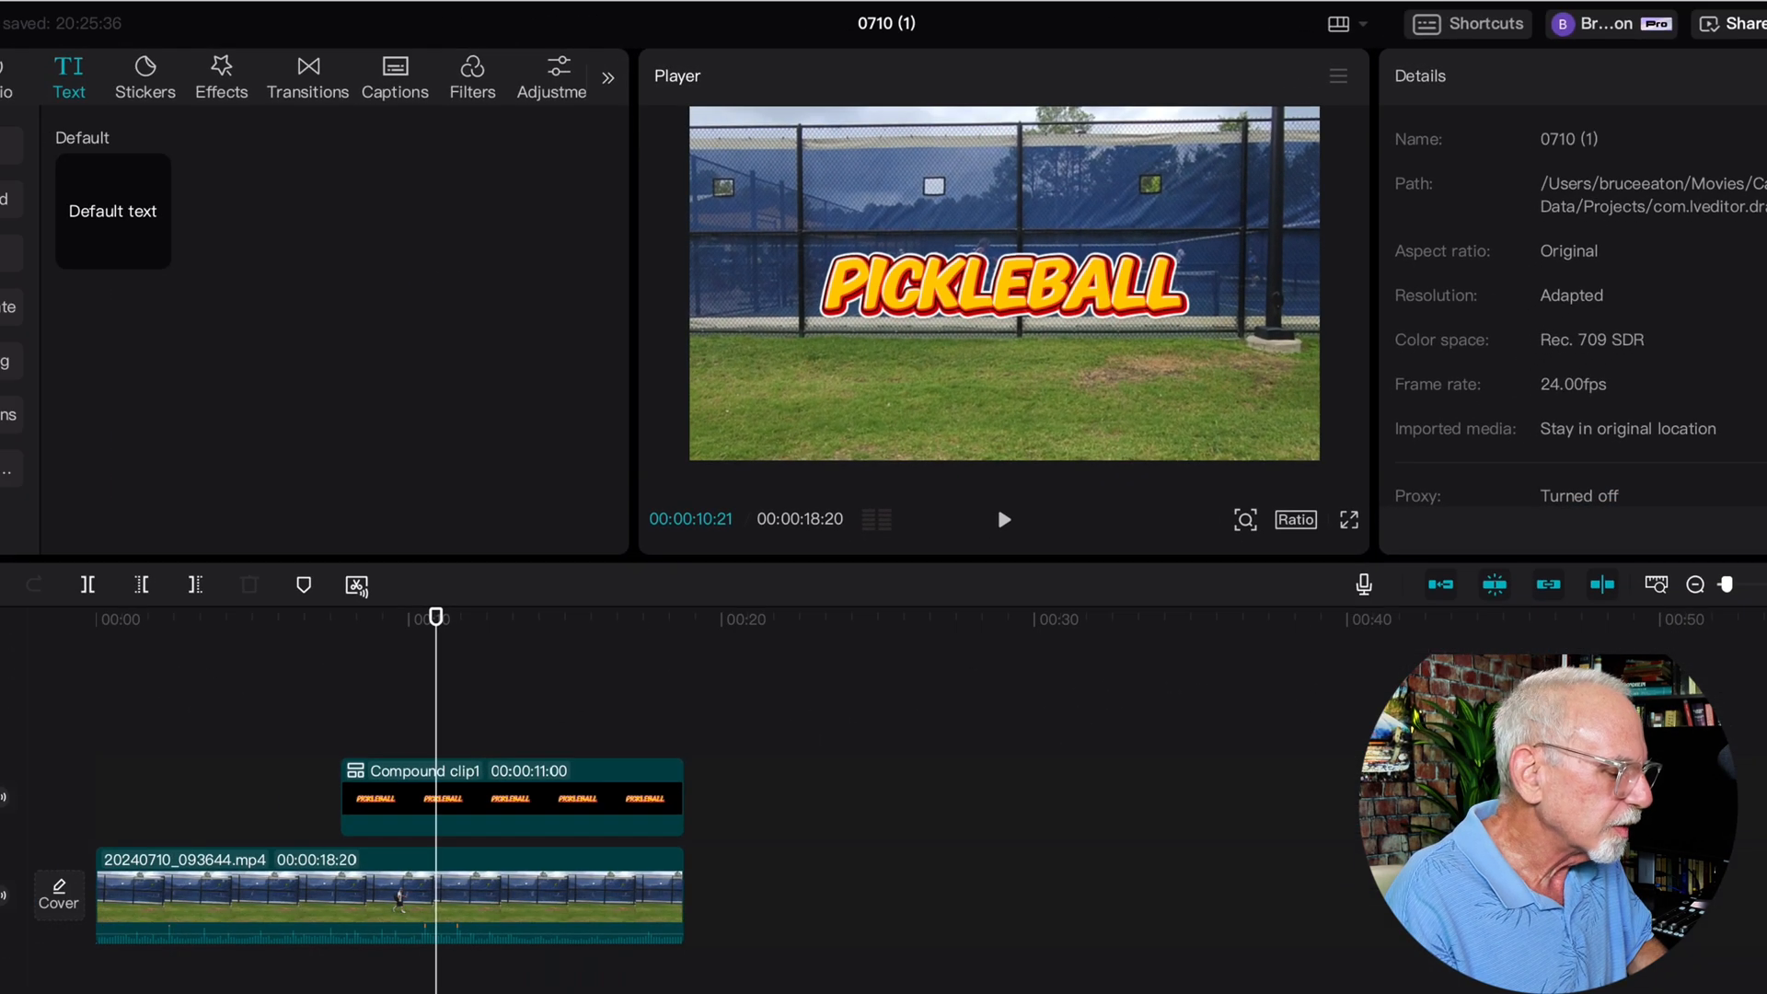
pyautogui.click(441, 798)
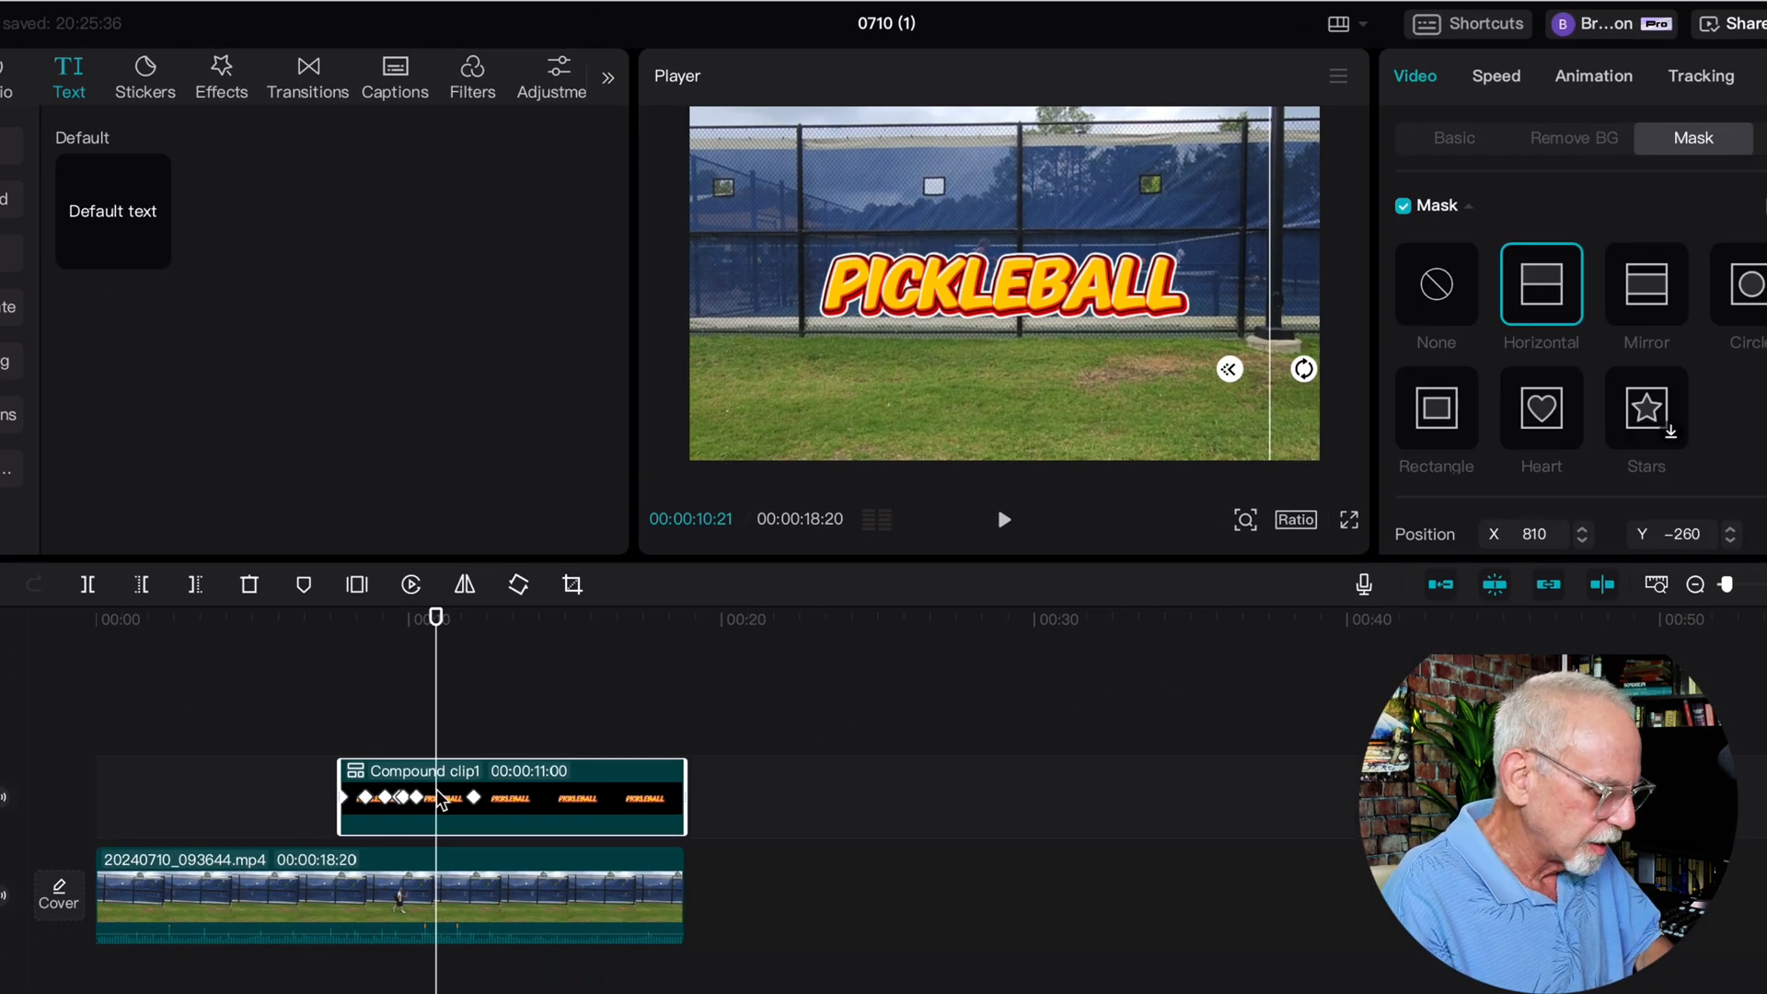
pyautogui.hotkey('ctrl', 'b')
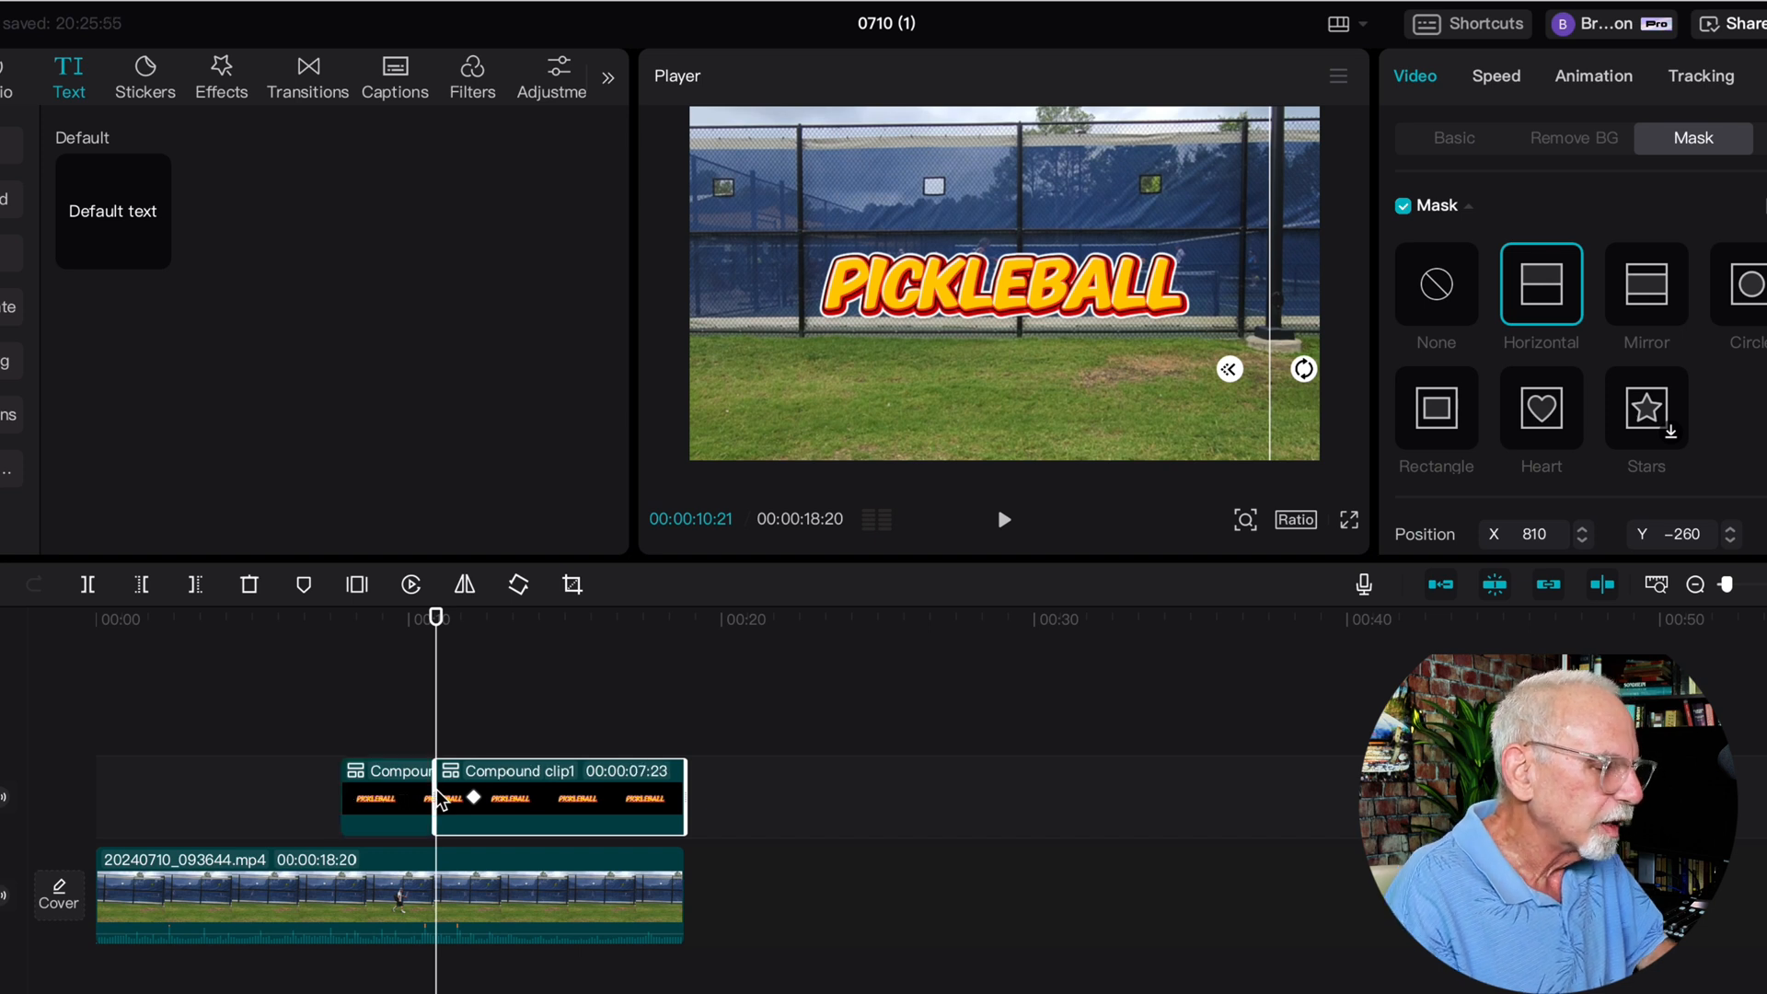
# Enlarge the second title part to a scale of 163% at 00:00:12:05, and play back the reveal with its growth
pyautogui.click(1455, 138)
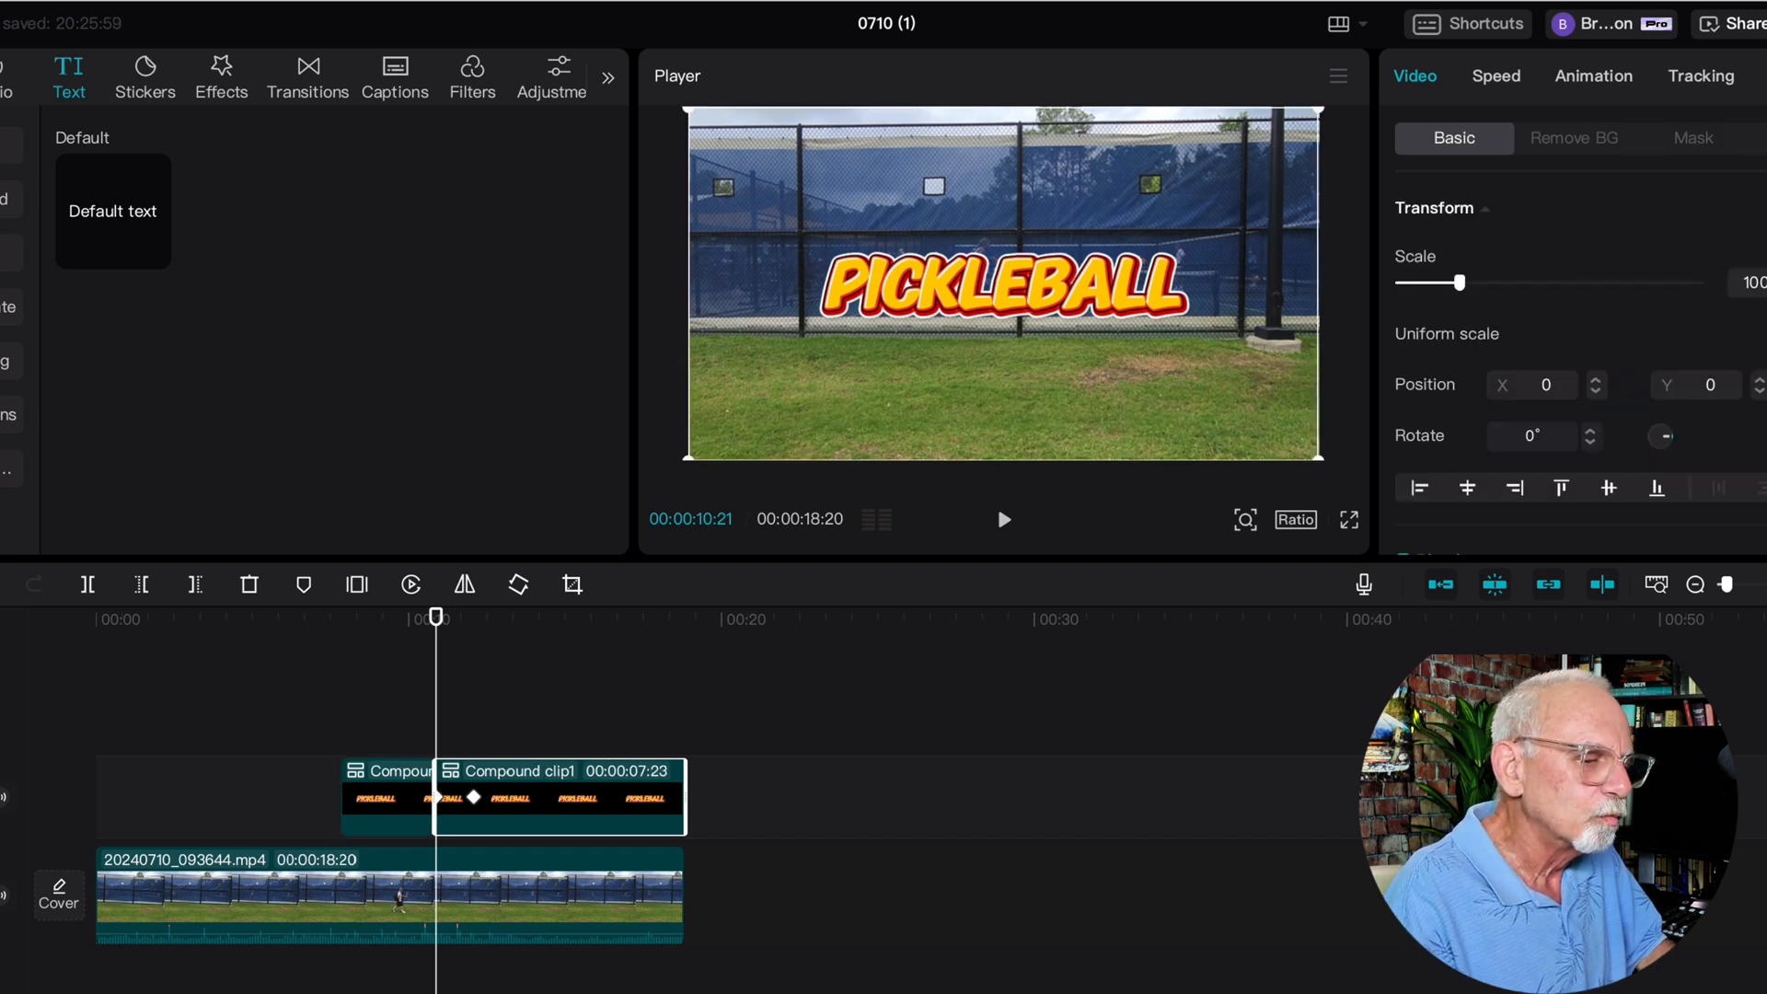
pyautogui.press('space')
pyautogui.press('space')
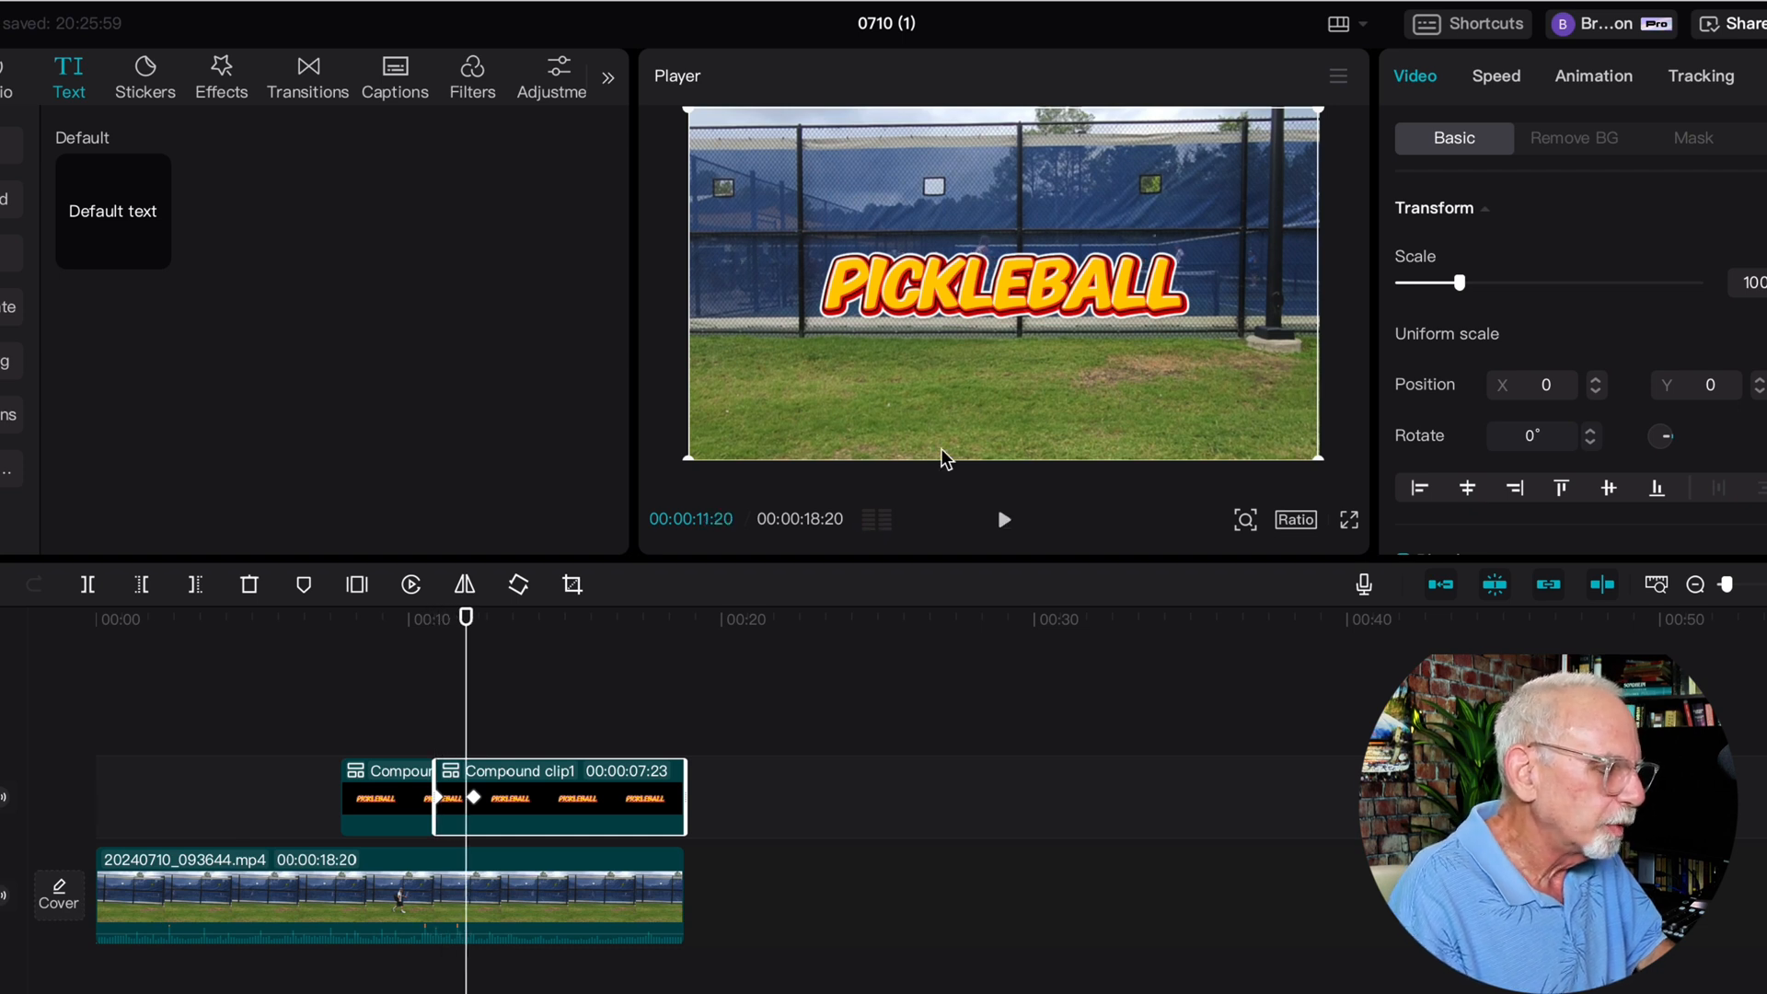
pyautogui.press('space')
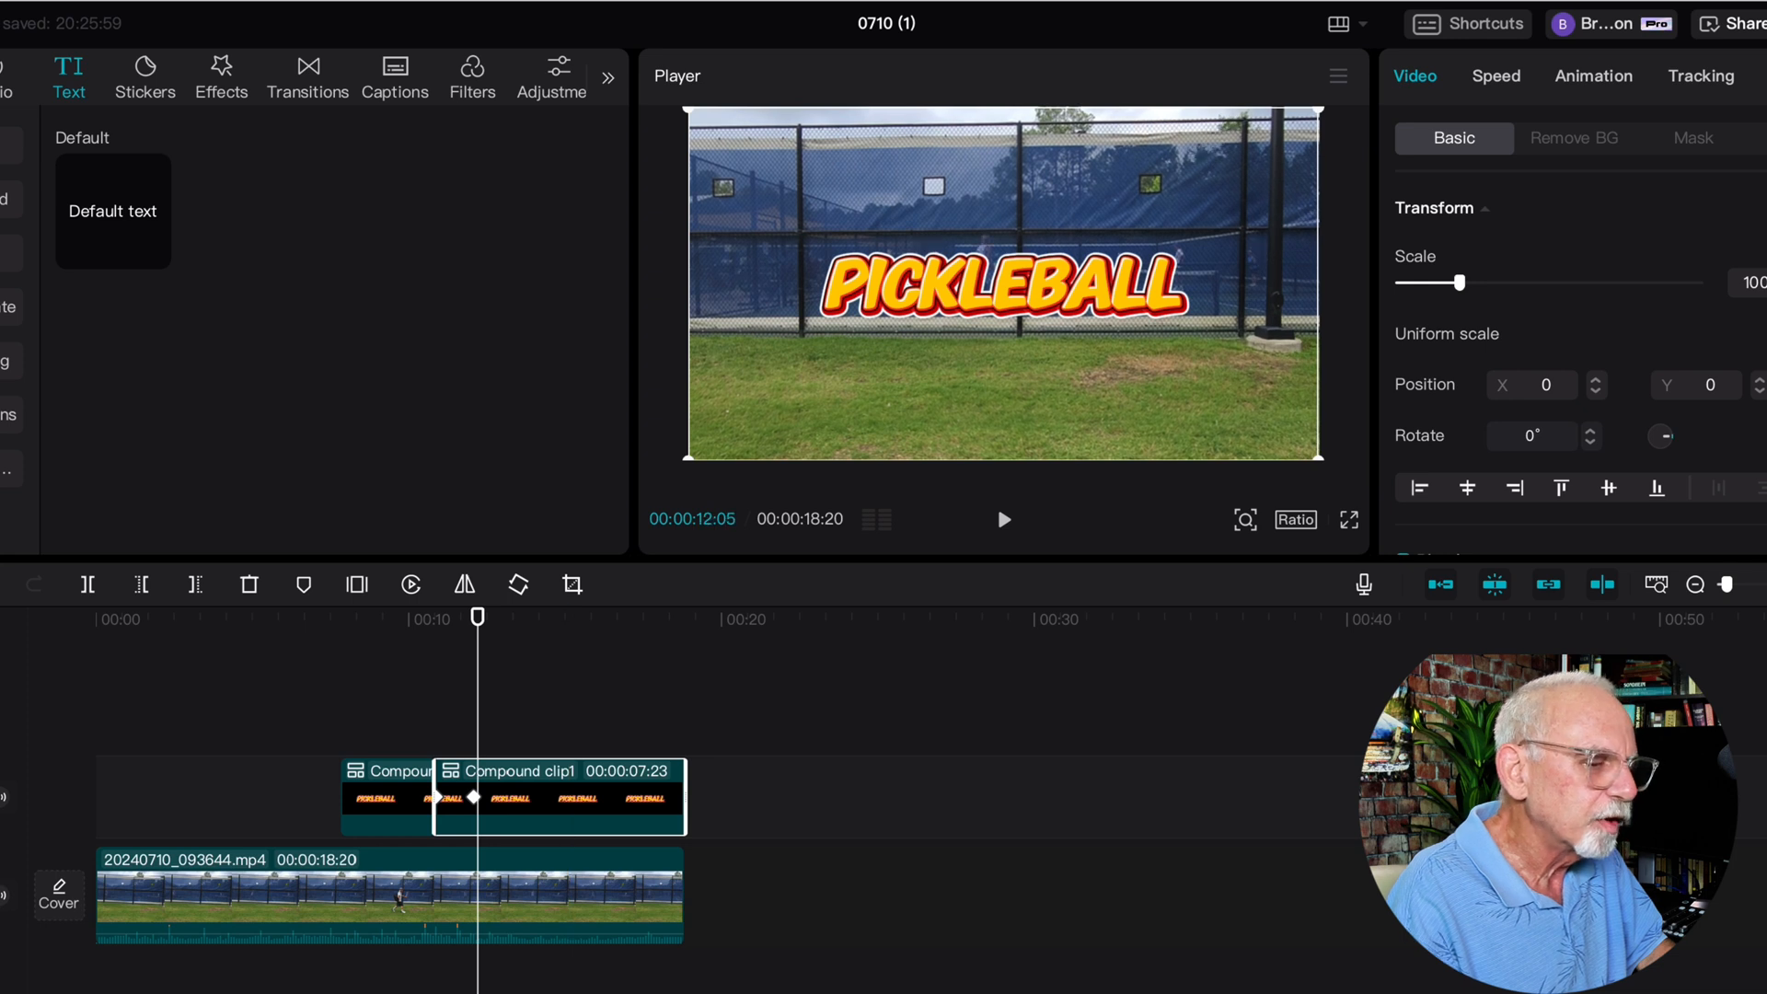
pyautogui.moveTo(1460, 282); pyautogui.dragTo(1497, 282)
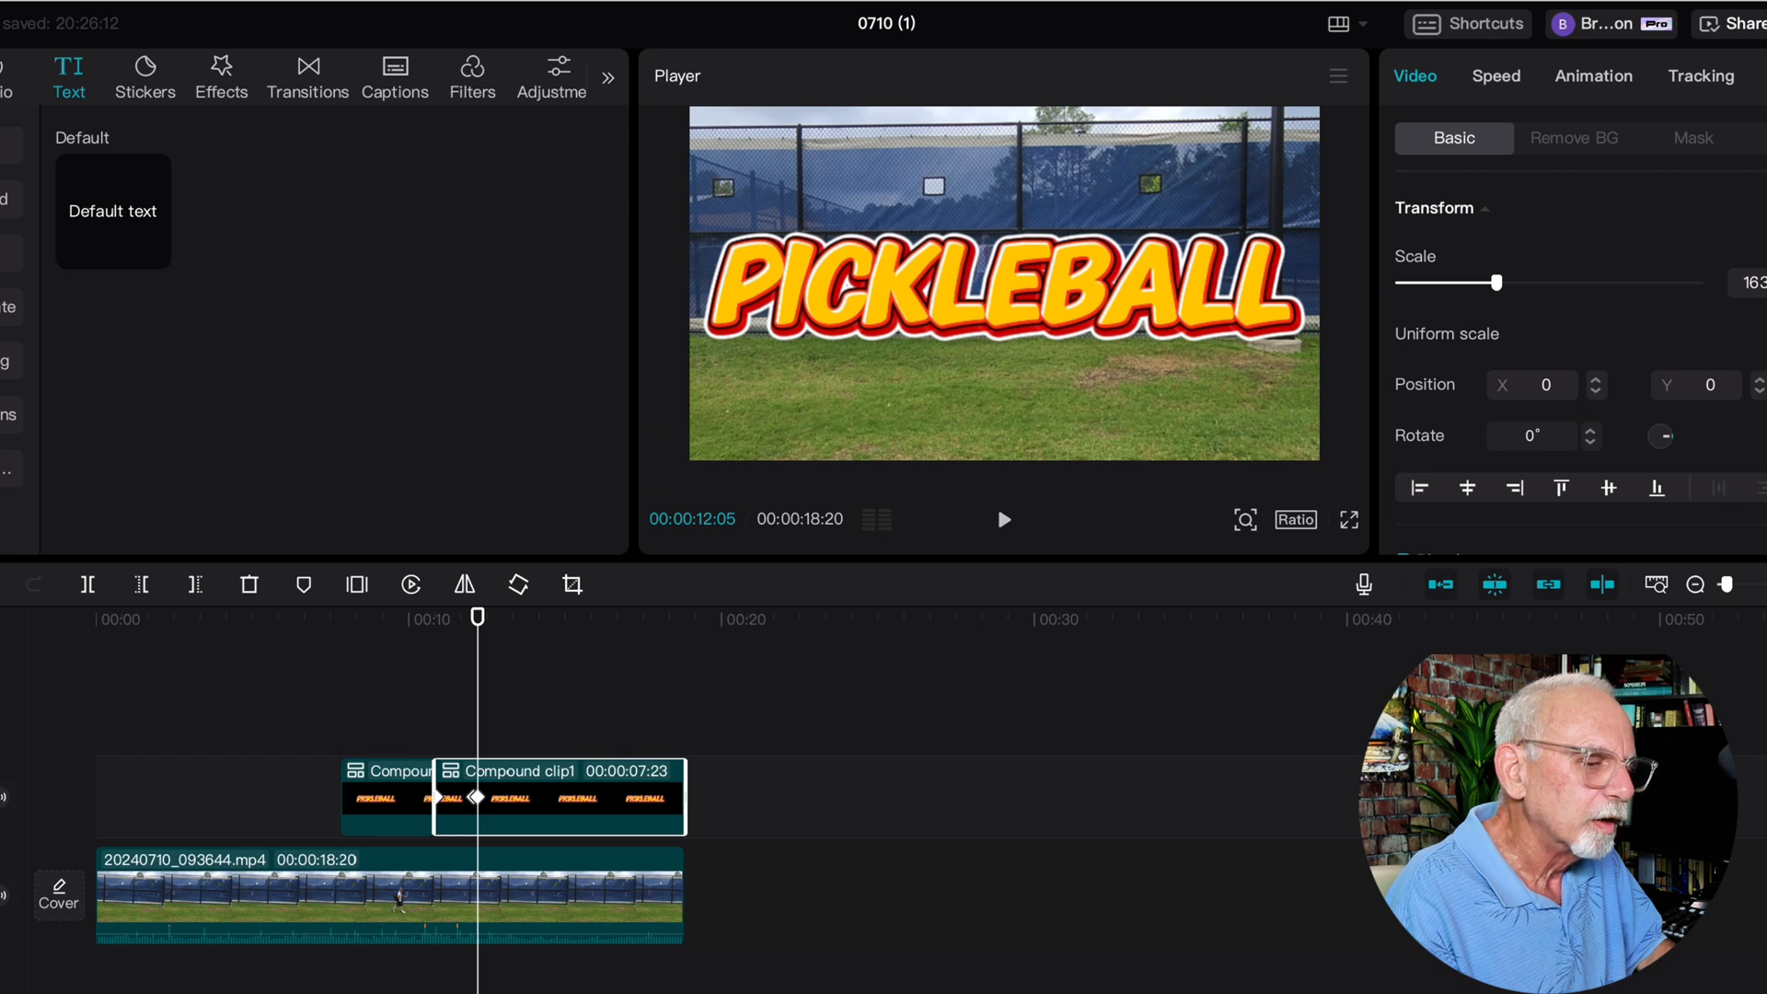
pyautogui.click(340, 705)
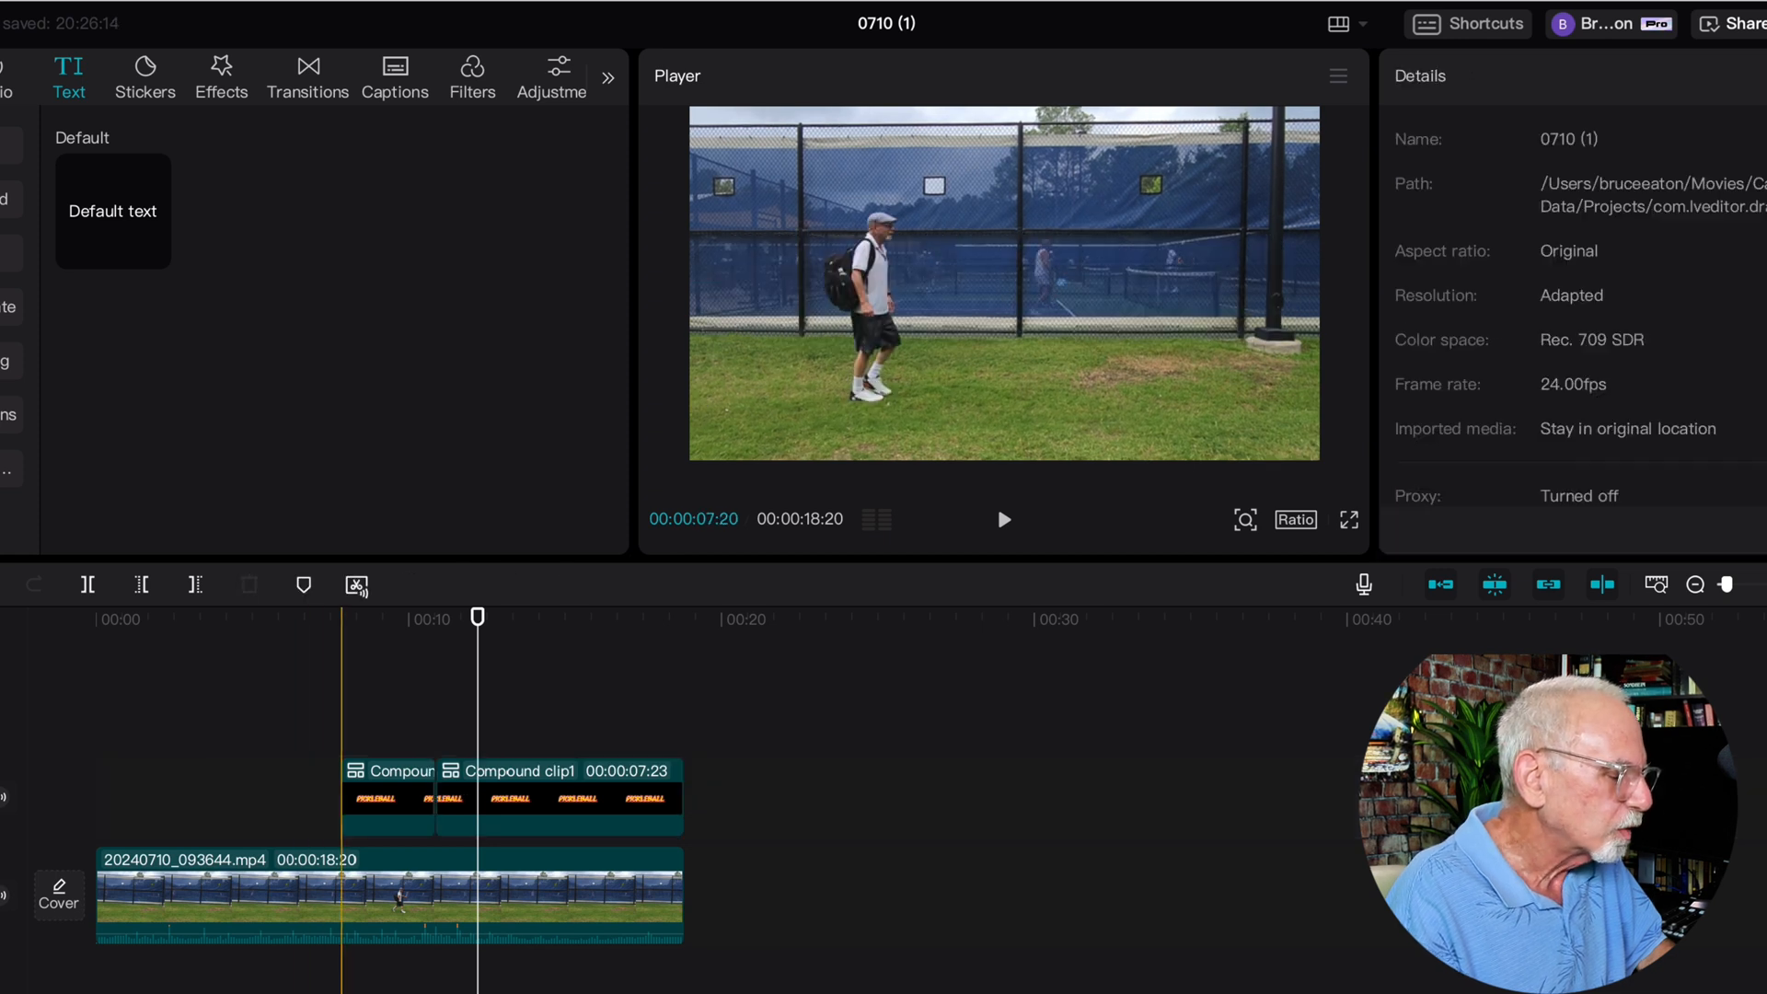
pyautogui.press('space')
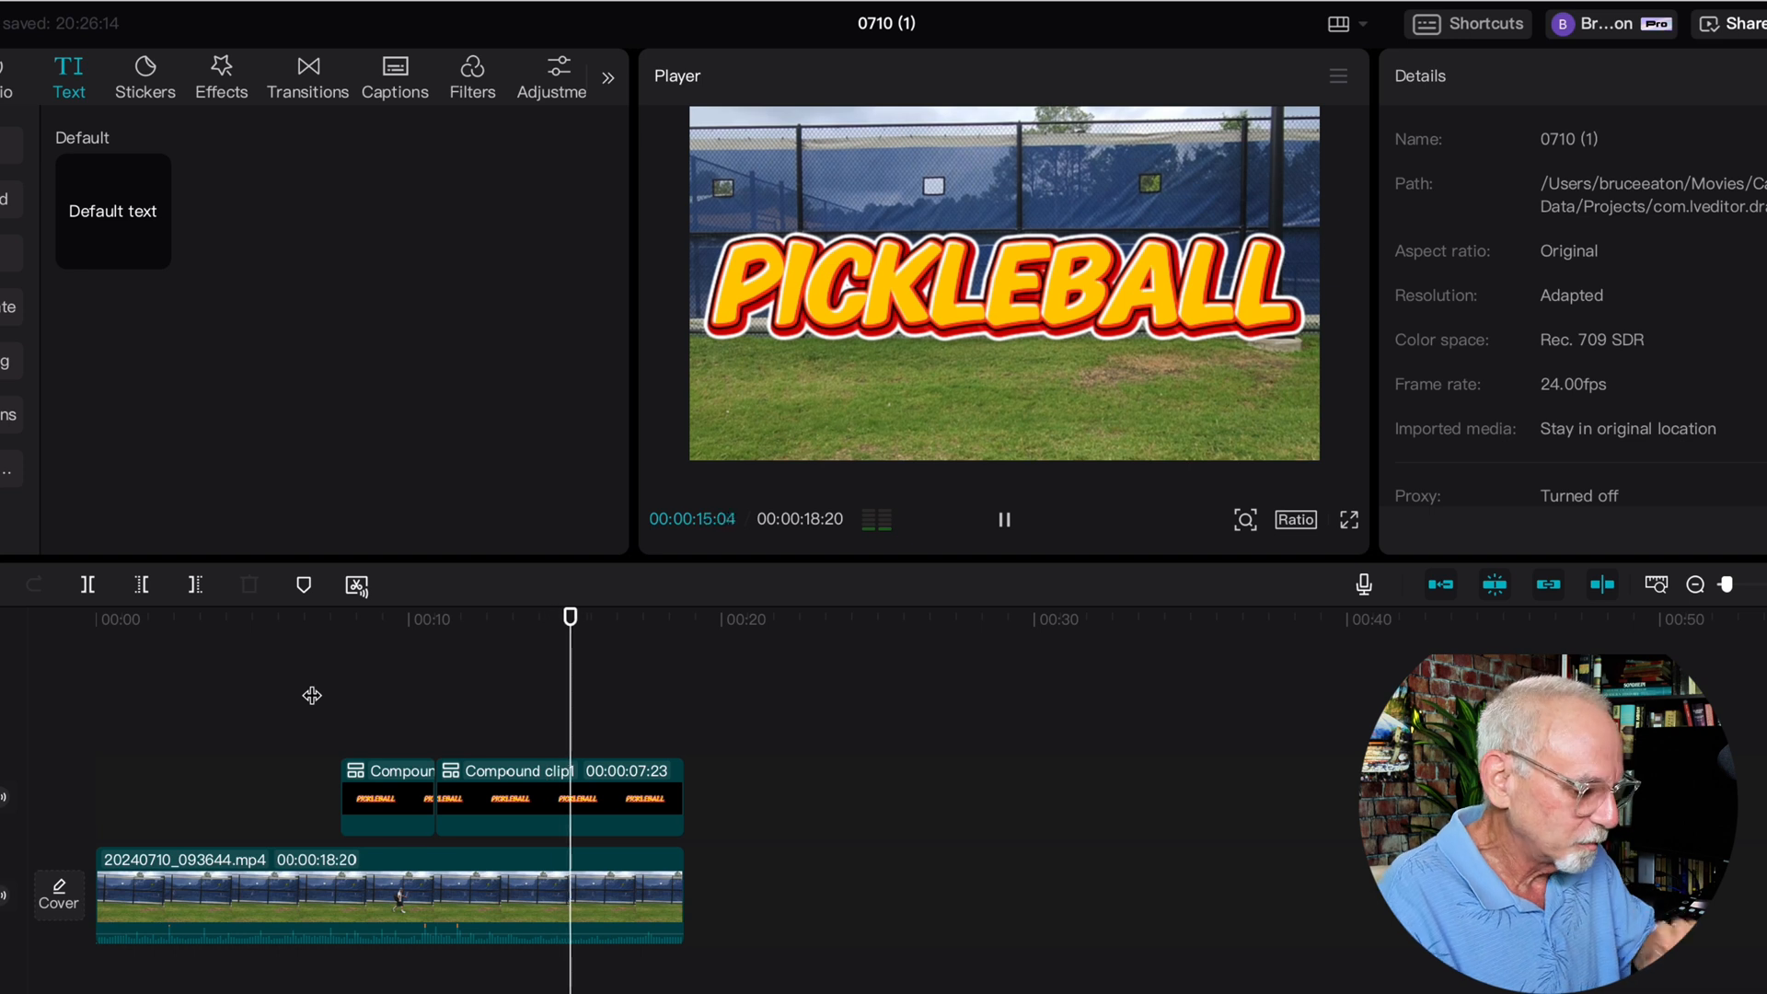
# Split both the title and the video at 00:00:13:10 and delete the parts after that point
pyautogui.click(488, 621)
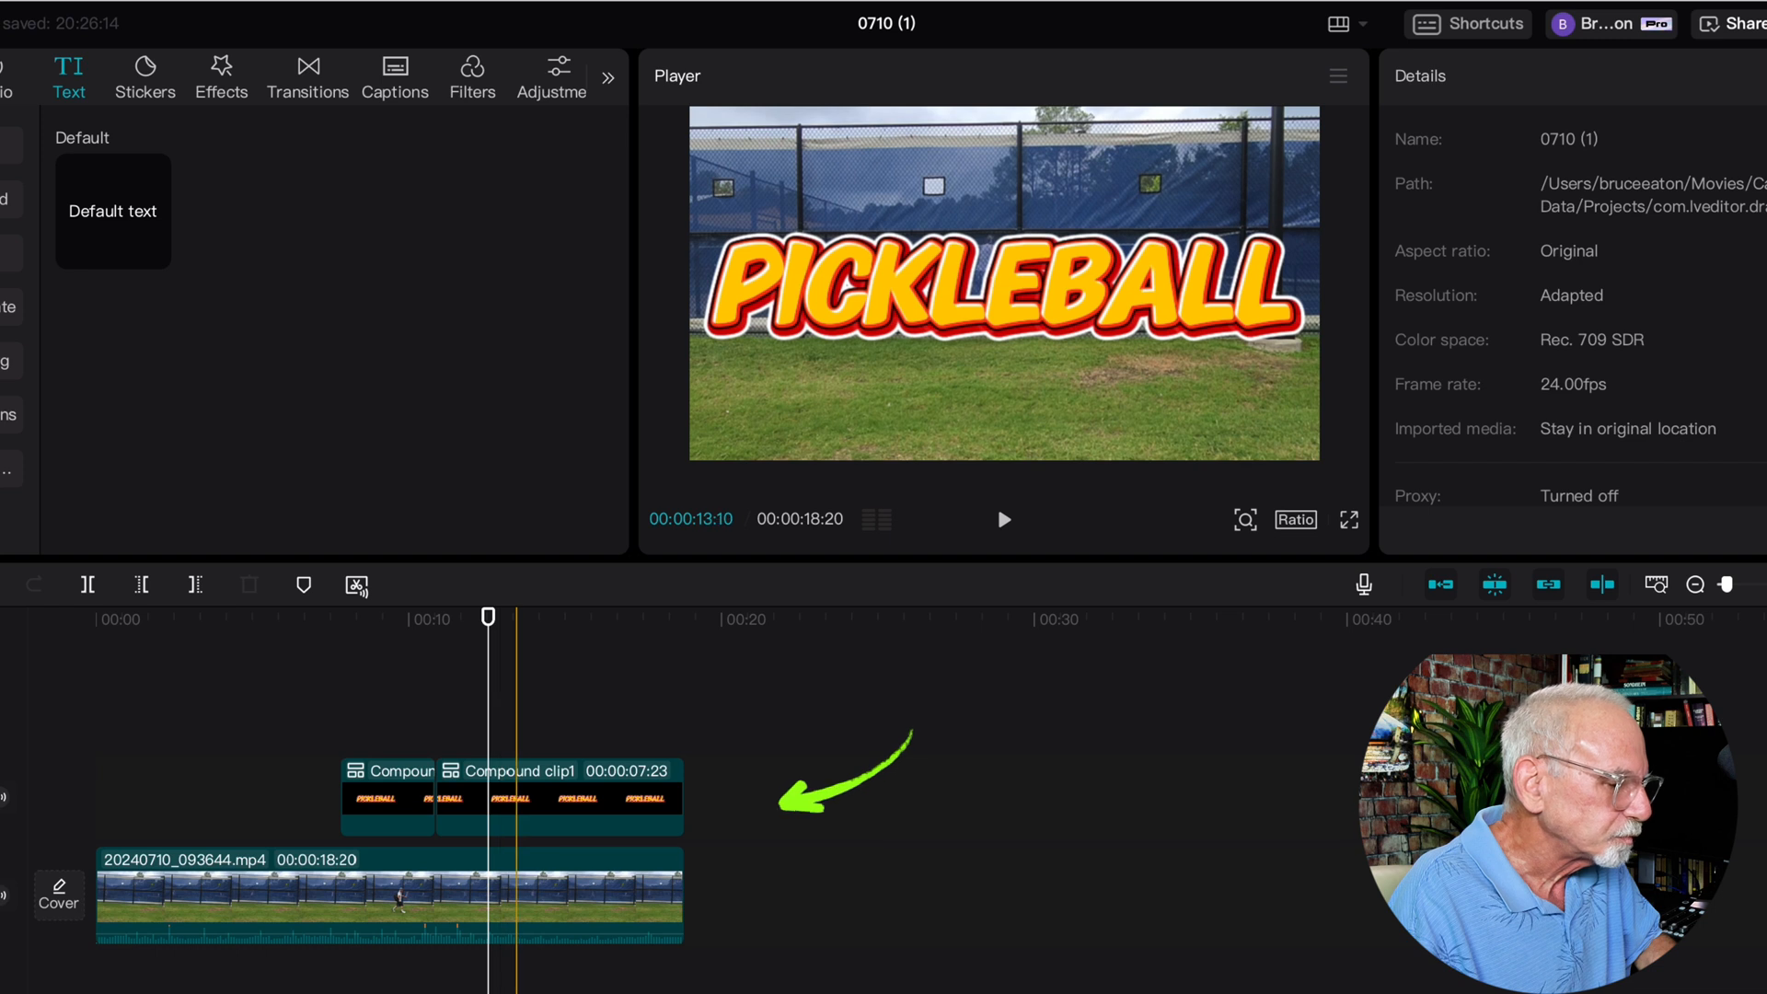
pyautogui.click(515, 718)
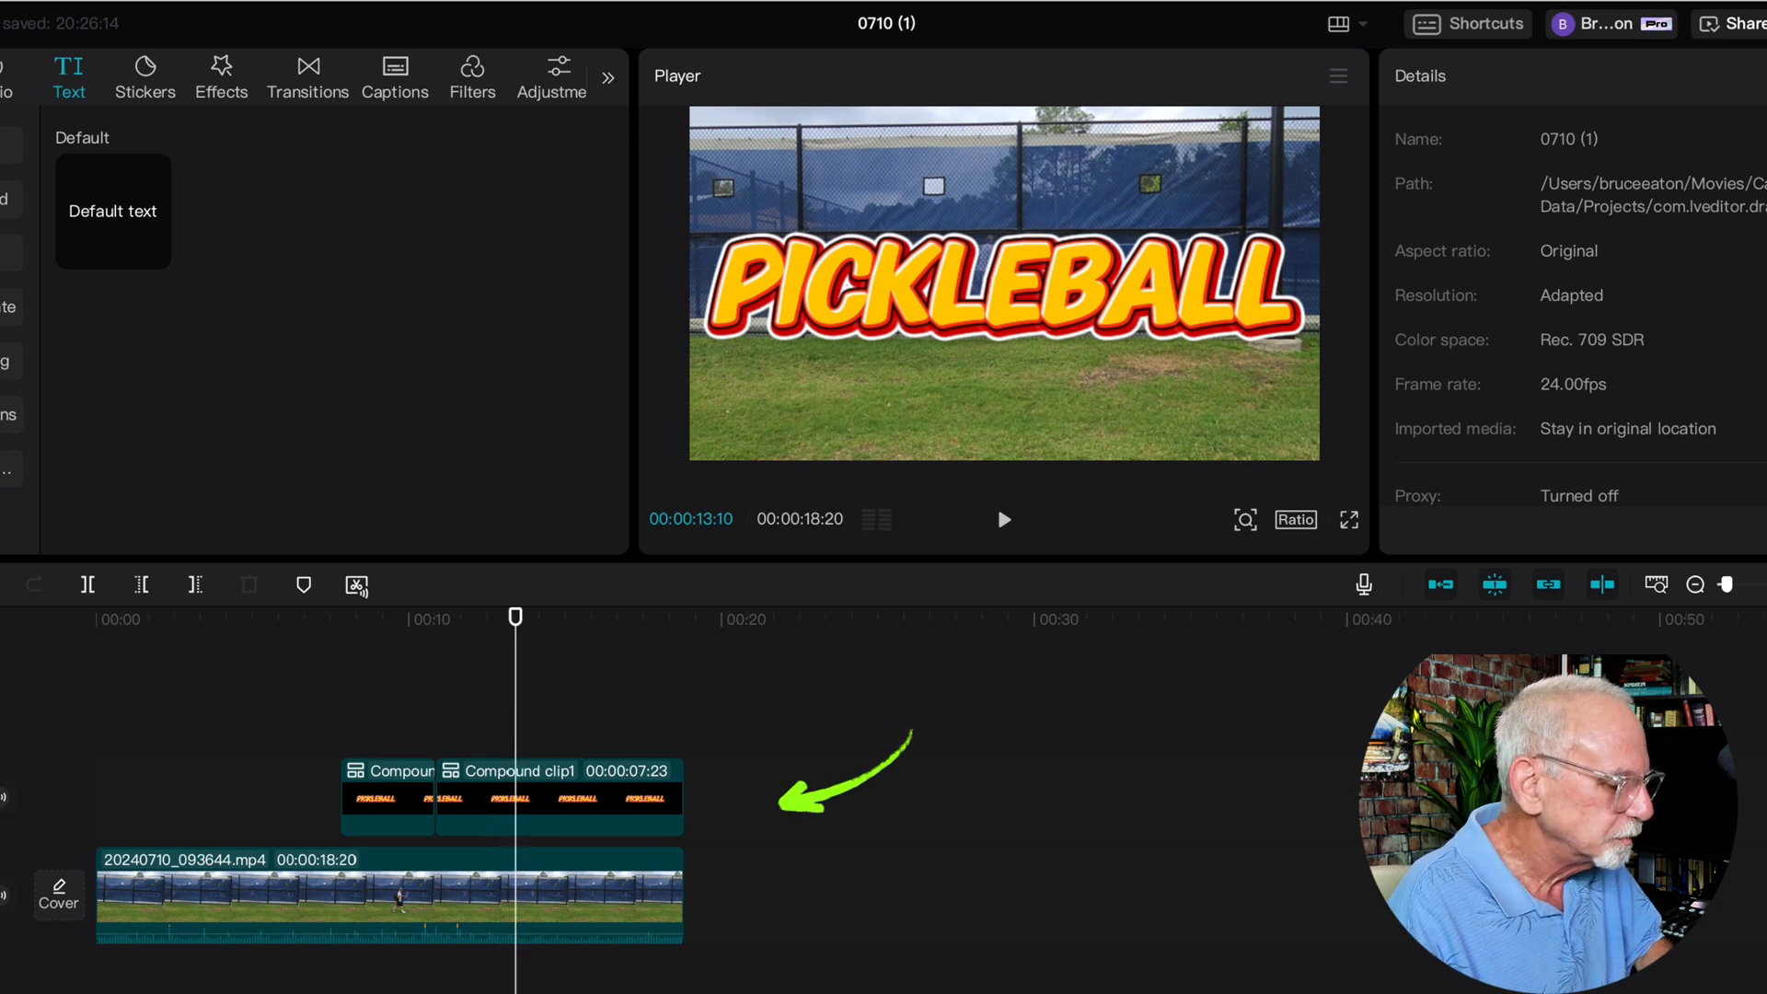
pyautogui.click(518, 806)
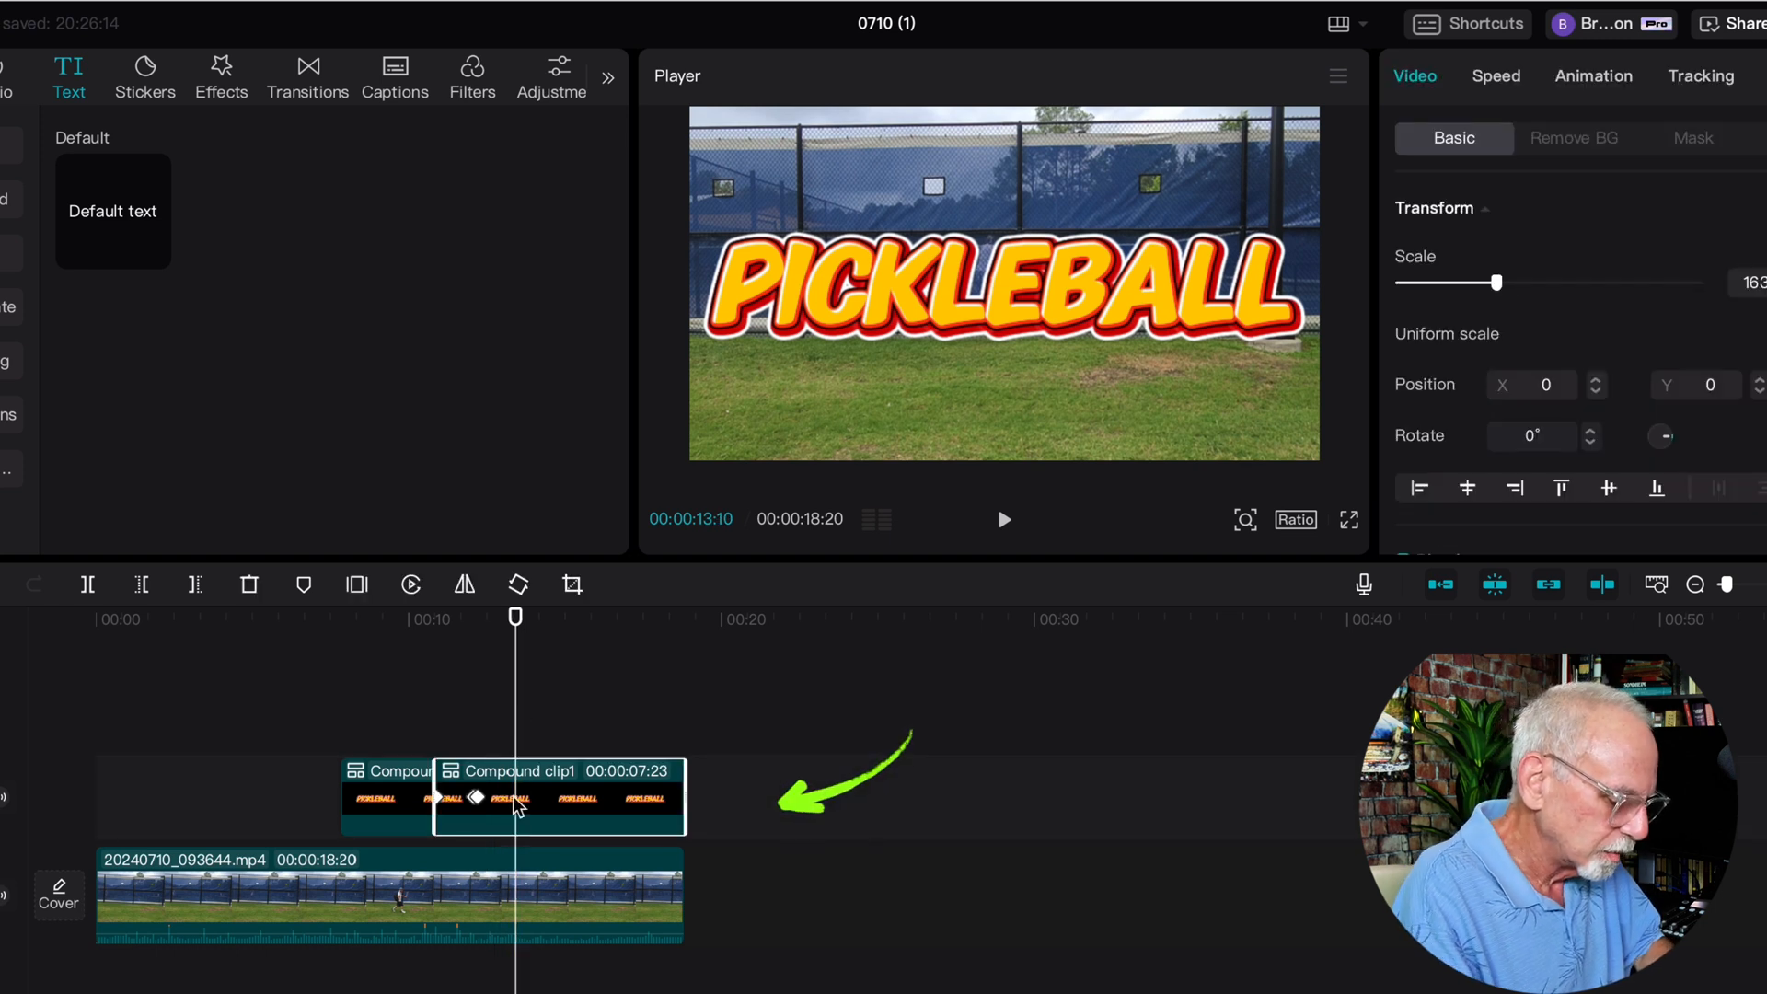
pyautogui.hotkey('ctrl', 'b')
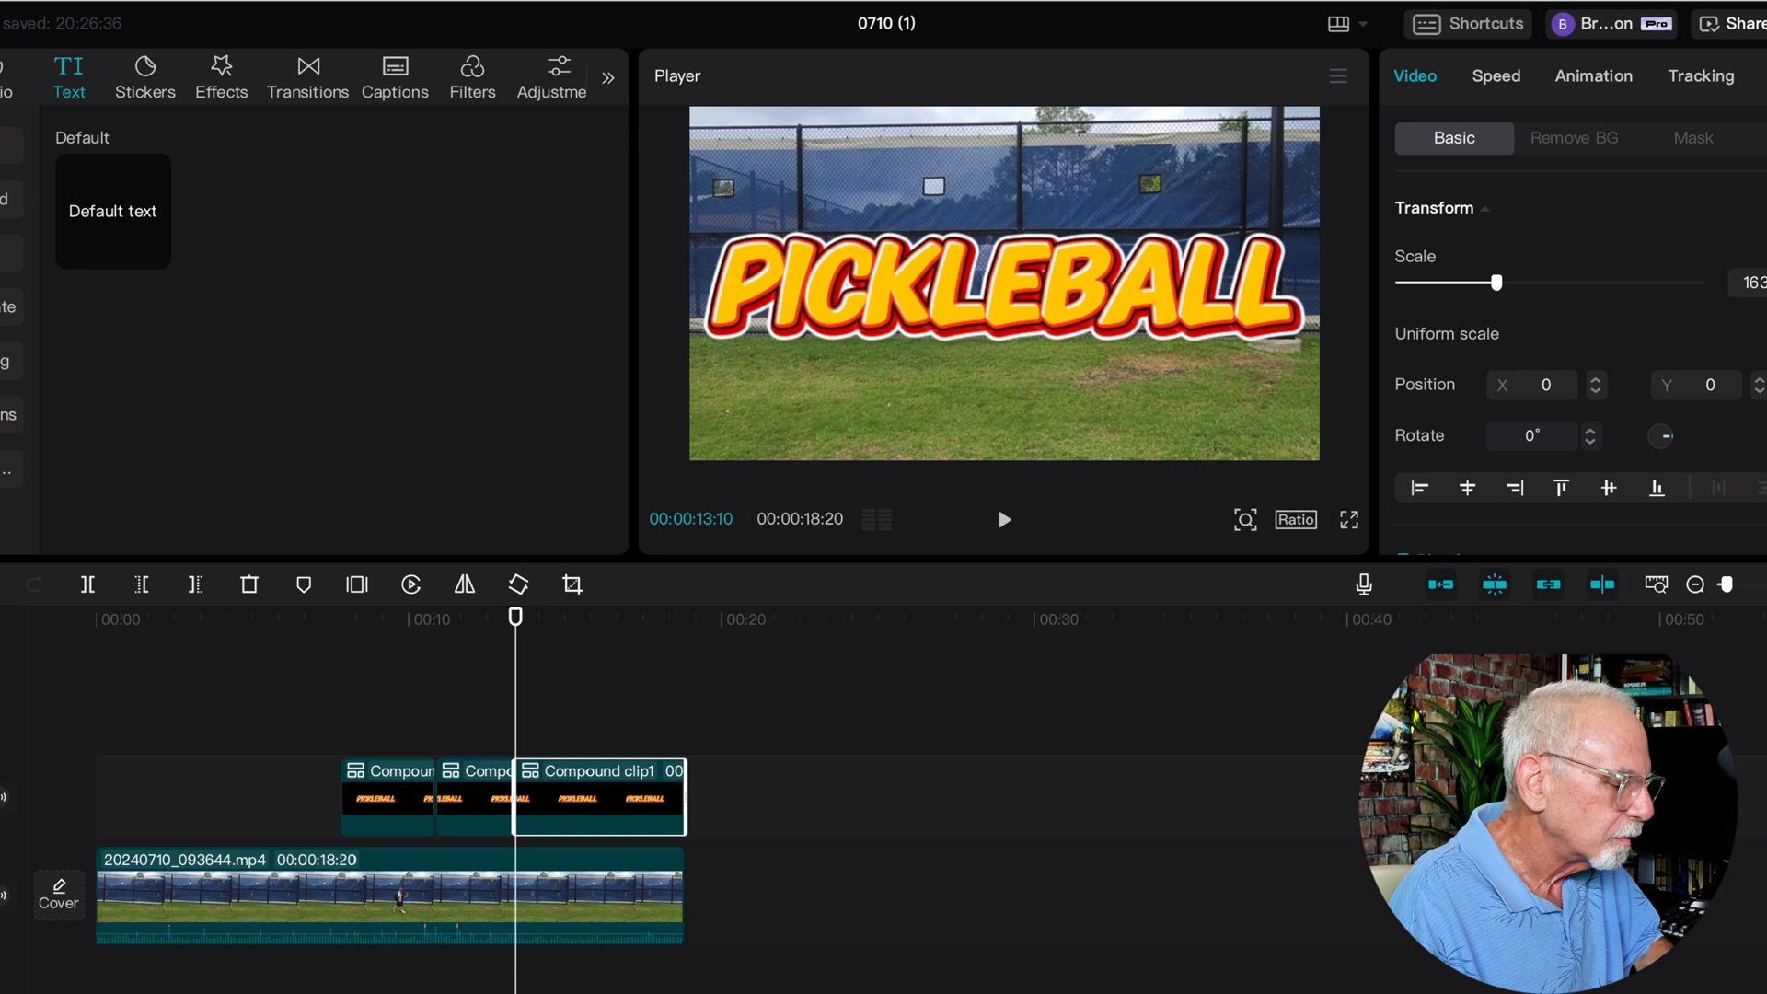
pyautogui.click(517, 902)
pyautogui.hotkey('ctrl', 'b')
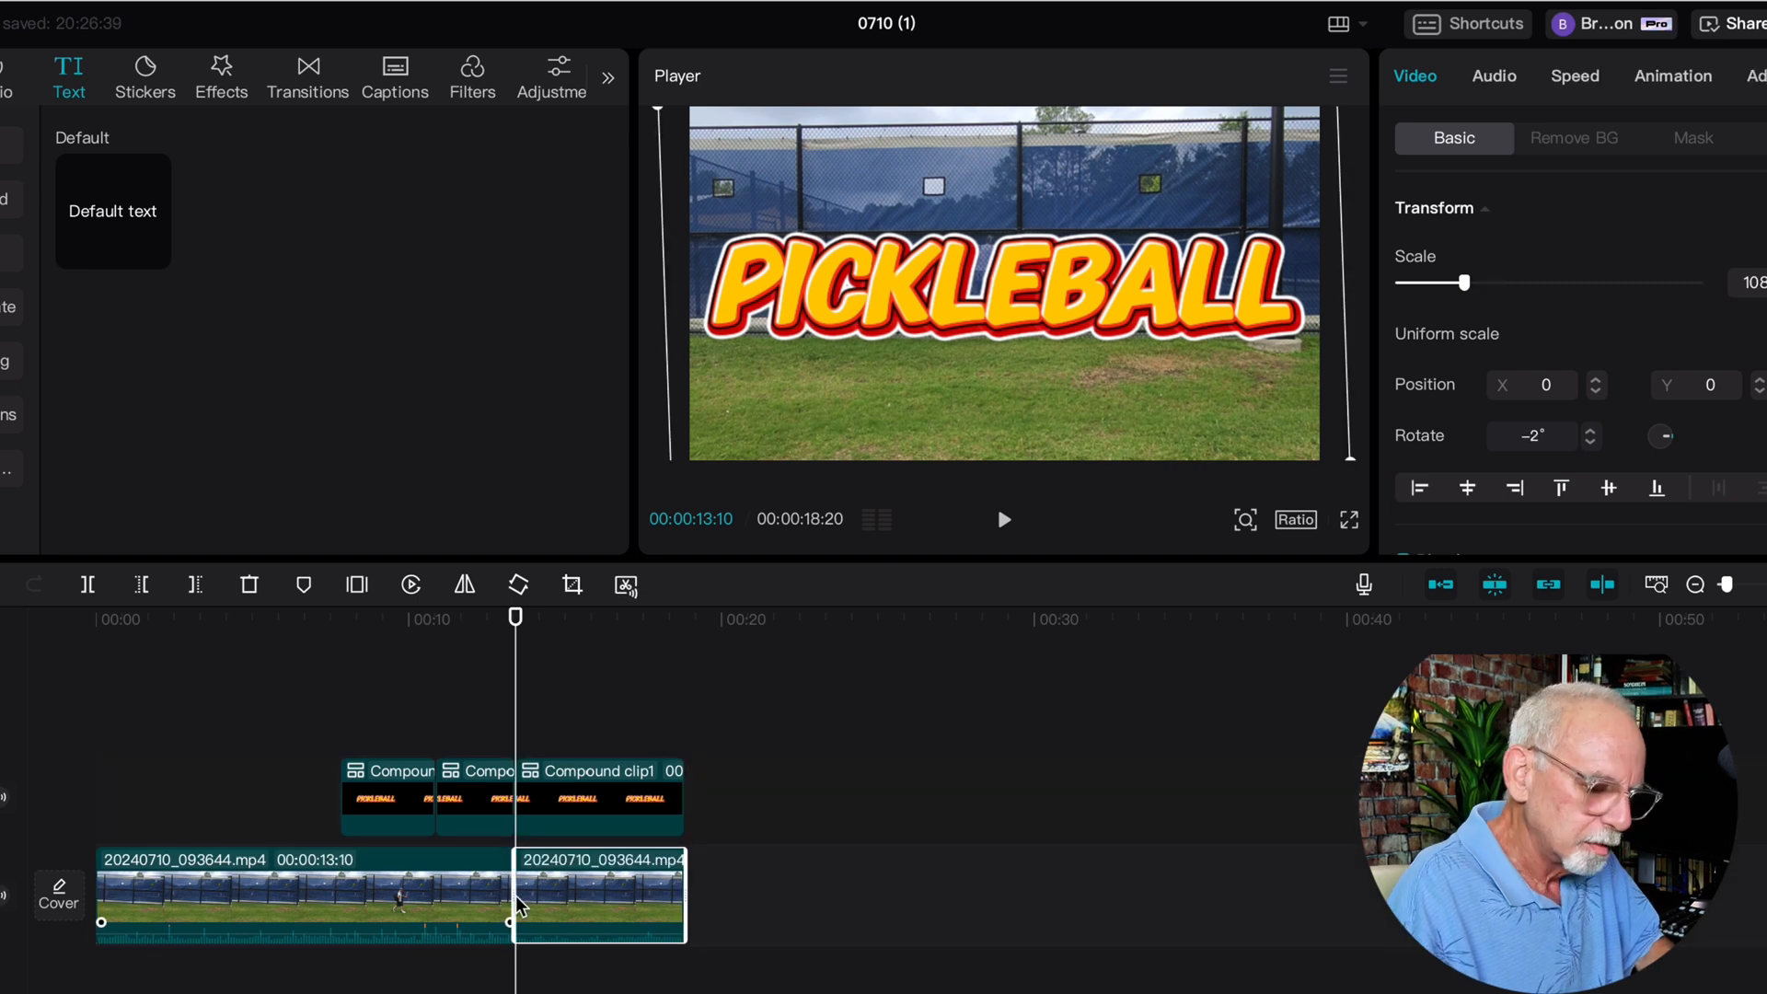
pyautogui.press('Delete')
pyautogui.click(575, 801)
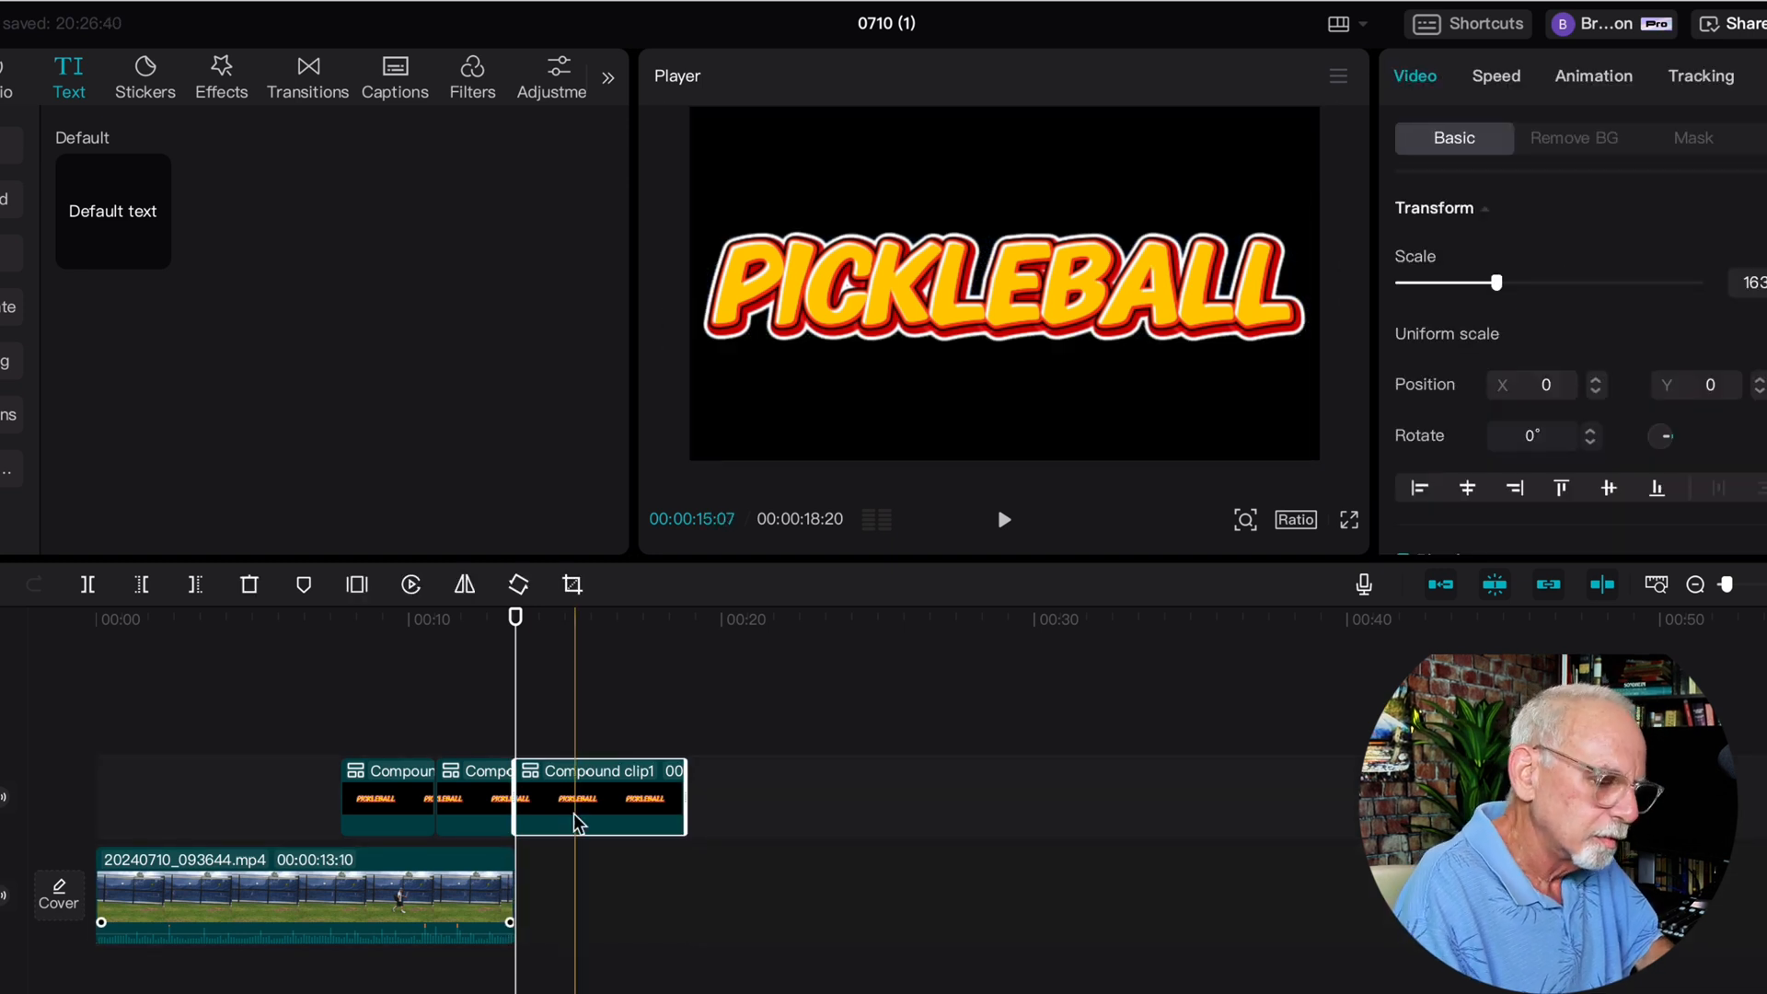
pyautogui.press('Delete')
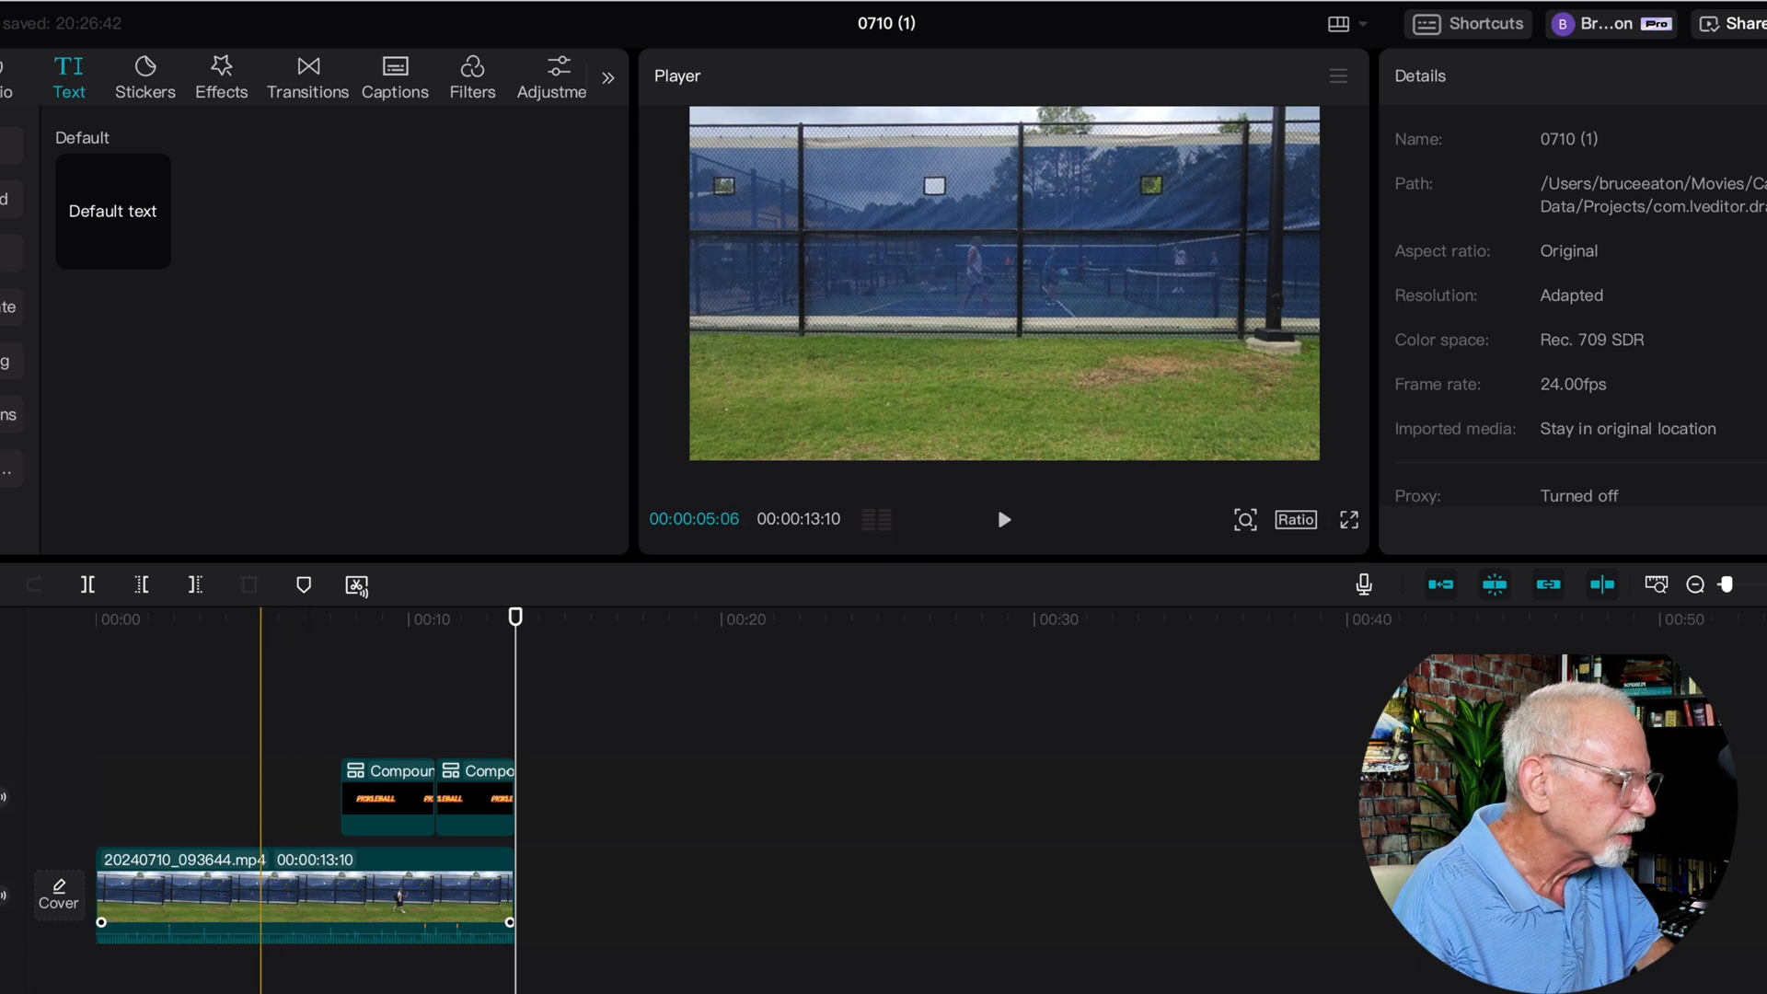
# Remove the video before 00:00:04:21 with the title parts shifted earlier to match, and play the sequence from the start
pyautogui.click(248, 797)
pyautogui.click(247, 872)
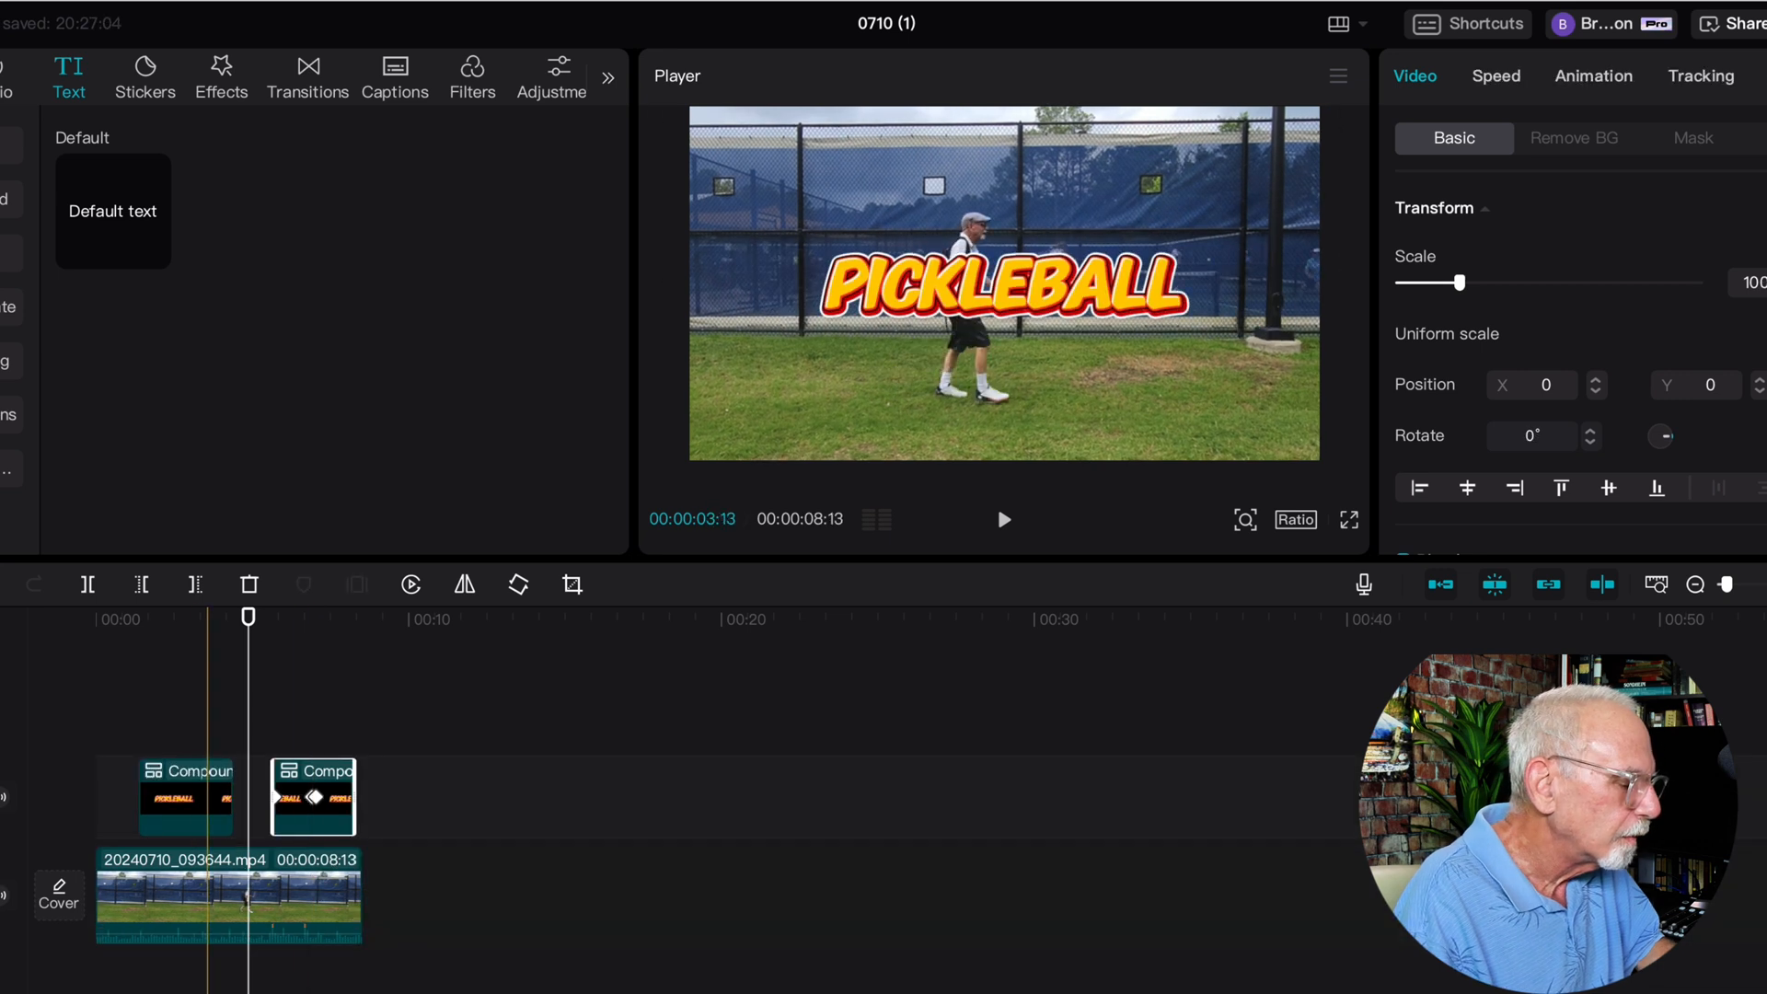
pyautogui.moveTo(206, 798); pyautogui.dragTo(245, 816)
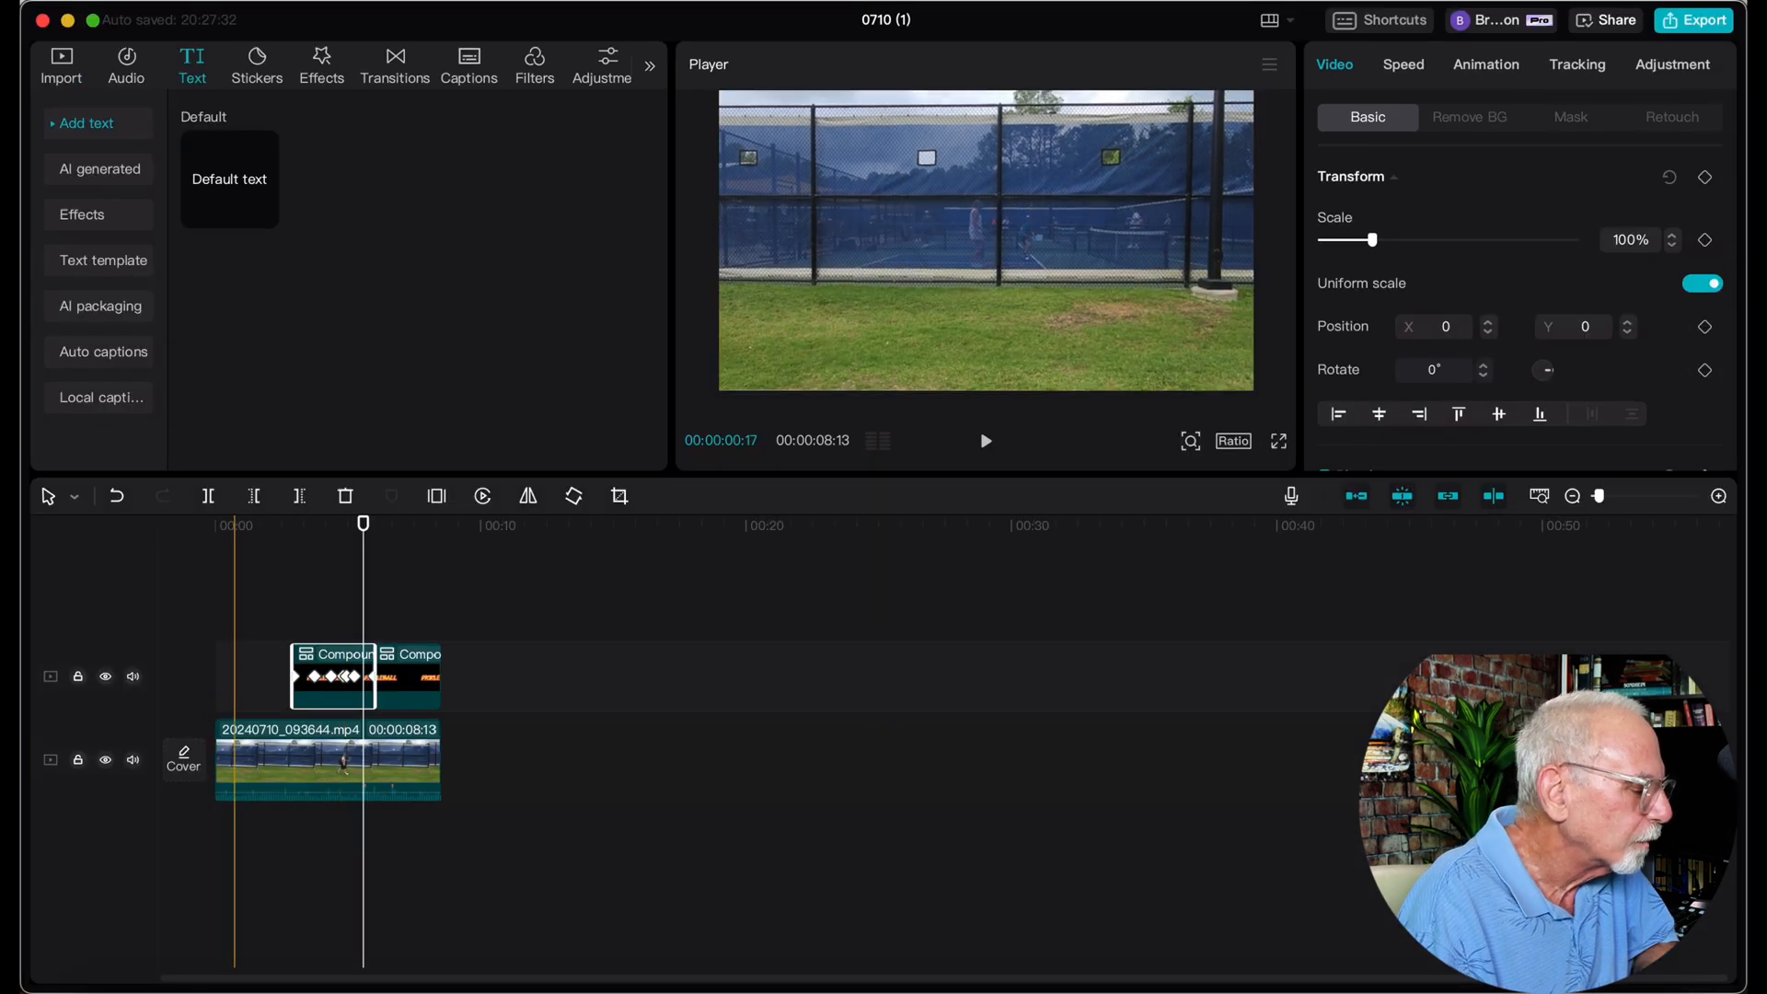
pyautogui.click(217, 624)
pyautogui.press('space')
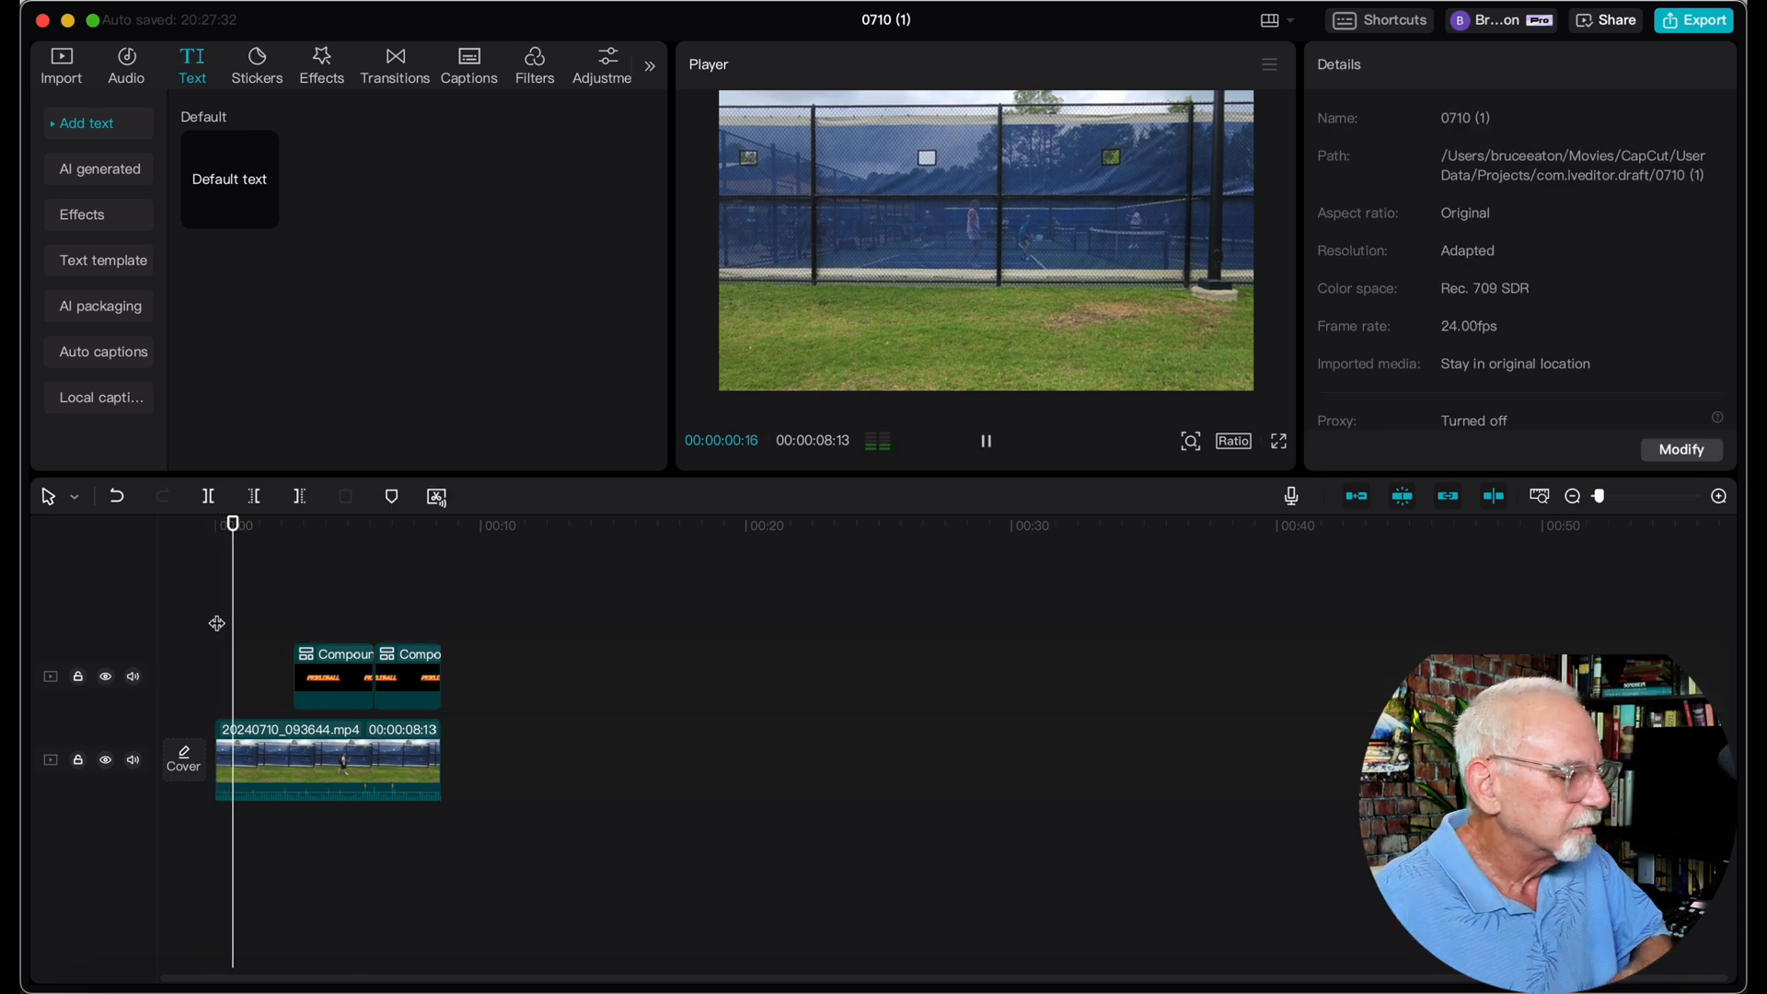